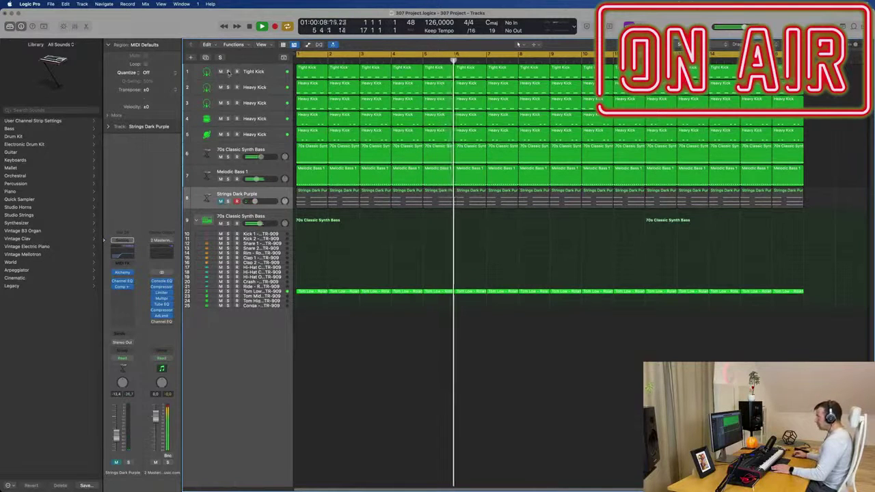
# Solo the Tight Kick track and the four Heavy Kick tracks one after another to hear the drum layers build up
pyautogui.click(228, 71)
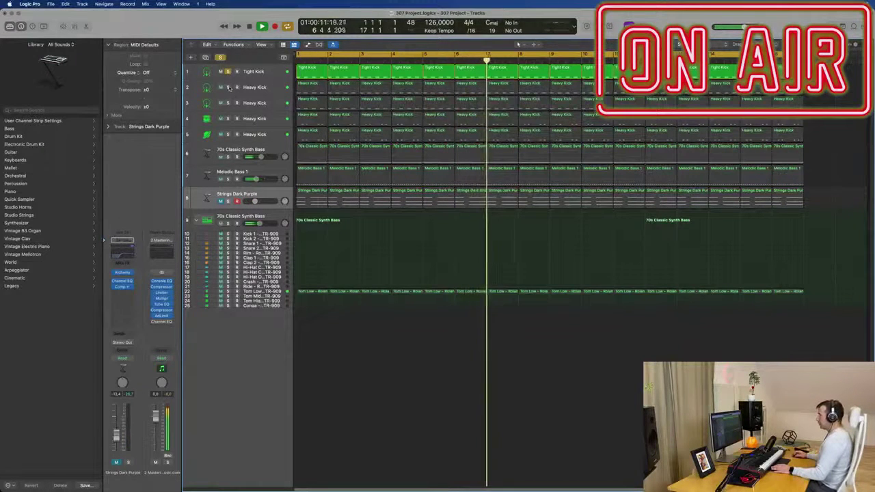
pyautogui.click(228, 87)
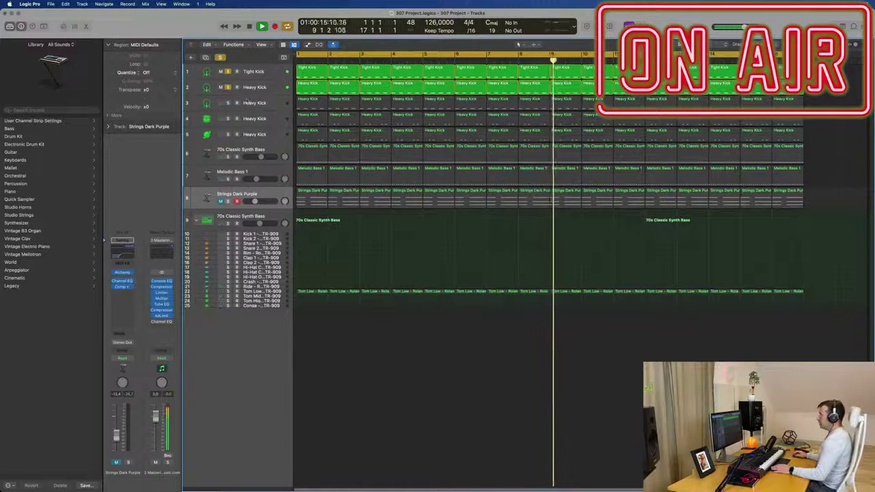
pyautogui.click(229, 103)
pyautogui.click(271, 104)
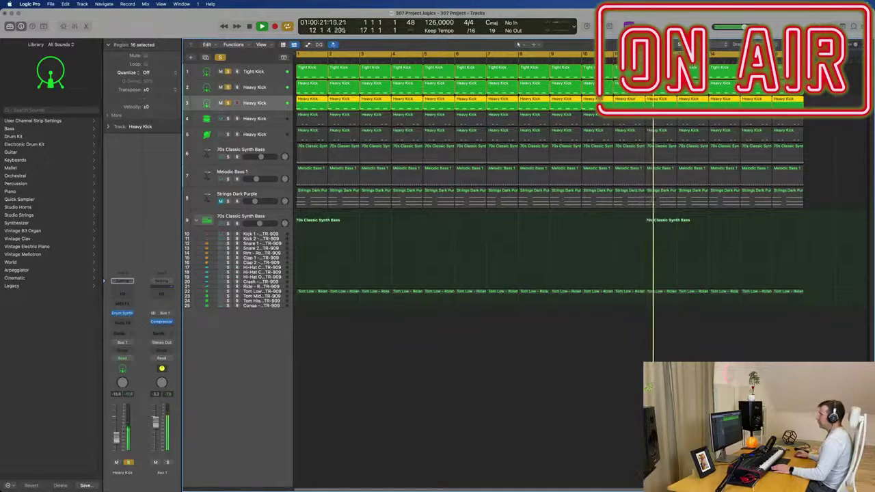
pyautogui.click(228, 119)
pyautogui.click(222, 124)
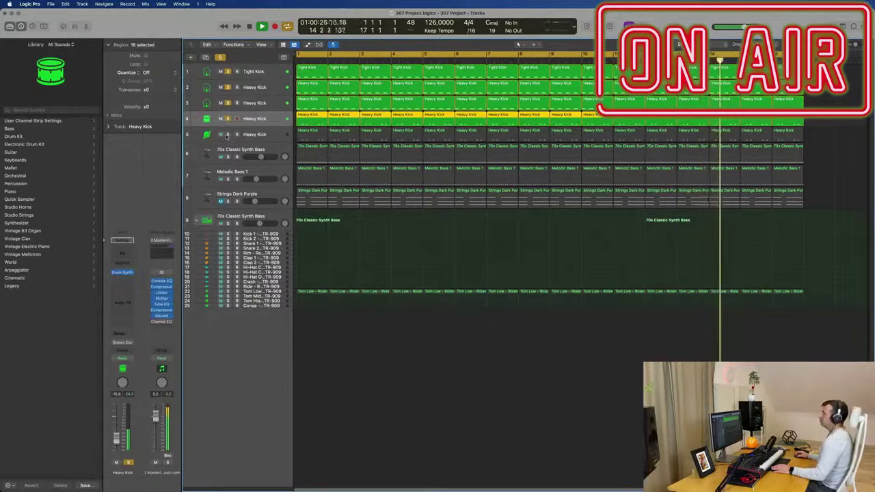
pyautogui.click(229, 135)
pyautogui.click(235, 135)
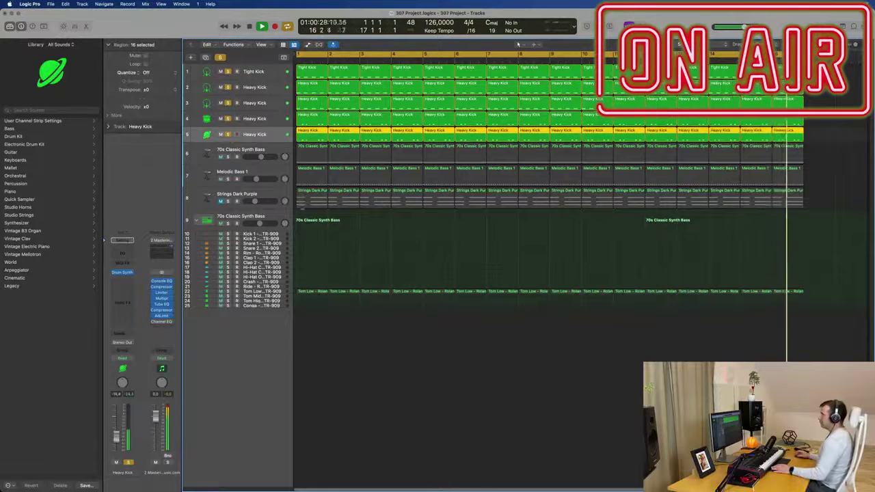
# Add the 70s Classic Synth Bass and Melodic Bass 1 tracks to the soloed layers to hear the bass parts
pyautogui.click(234, 154)
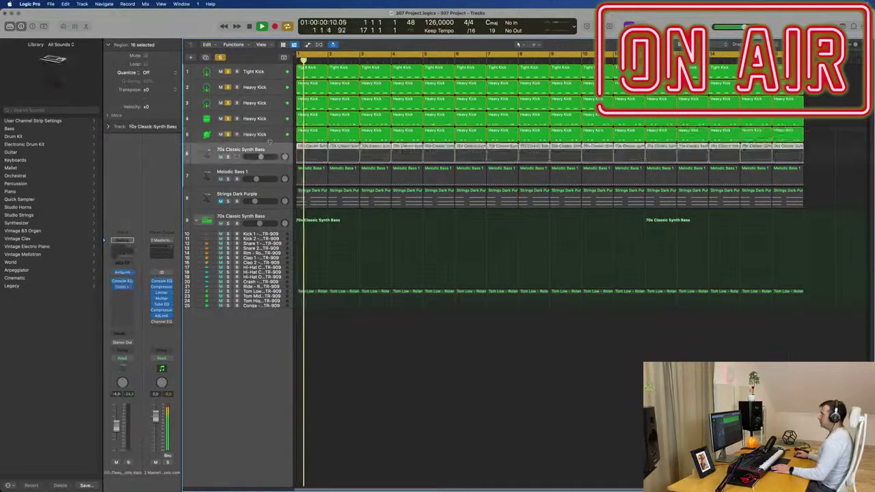
pyautogui.click(229, 157)
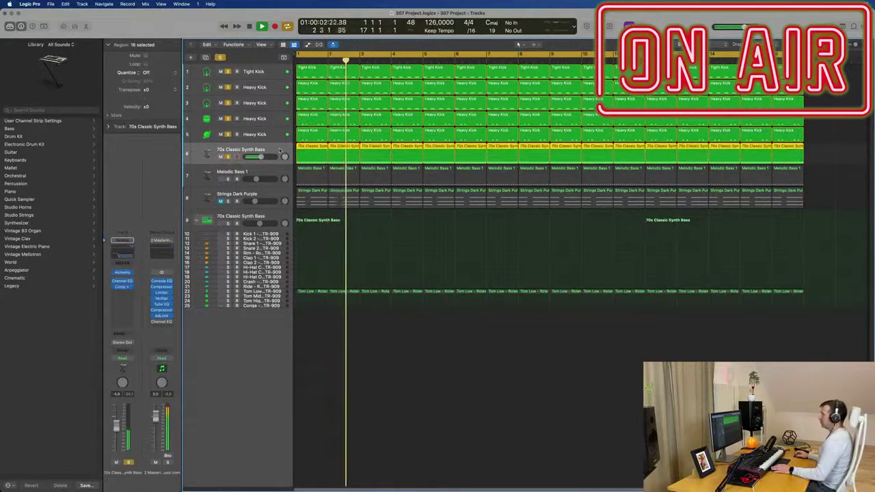
pyautogui.click(229, 179)
pyautogui.click(246, 175)
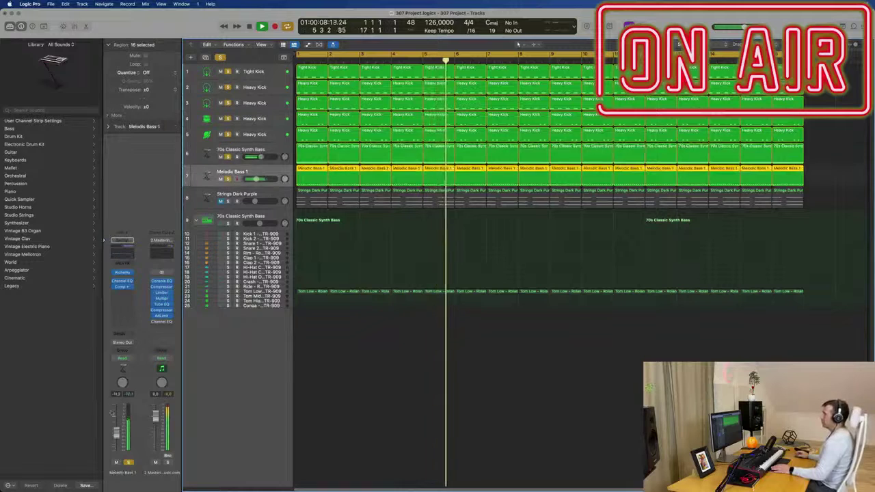
# Restart playback from the beginning and examine the Alchemy synth settings on the Melodic Bass 1 track
pyautogui.press('Return')
pyautogui.press('space')
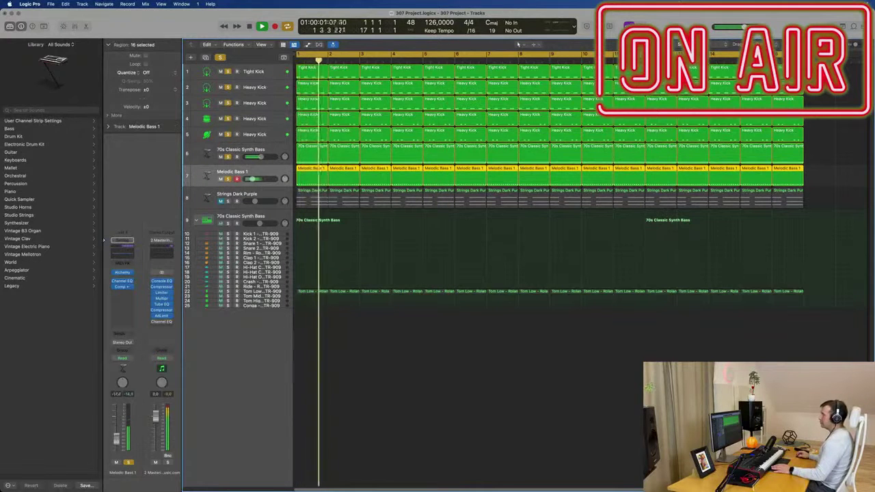
pyautogui.click(122, 272)
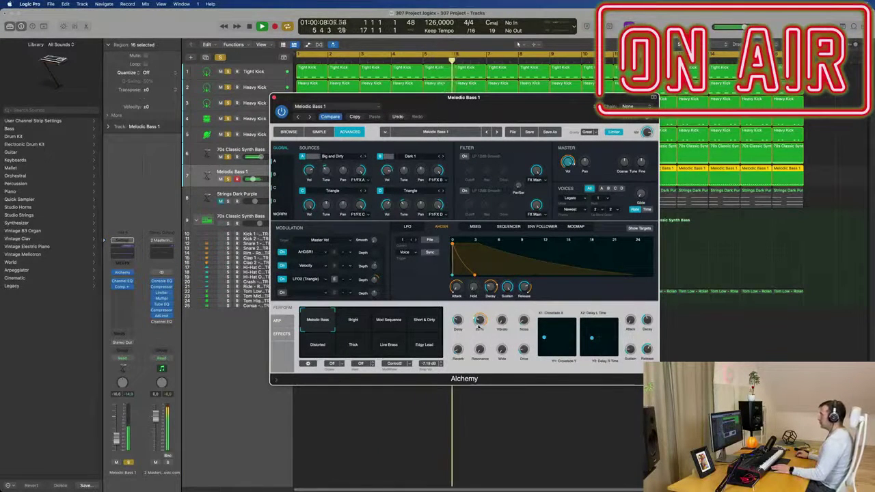
pyautogui.moveTo(424, 103); pyautogui.dragTo(480, 125)
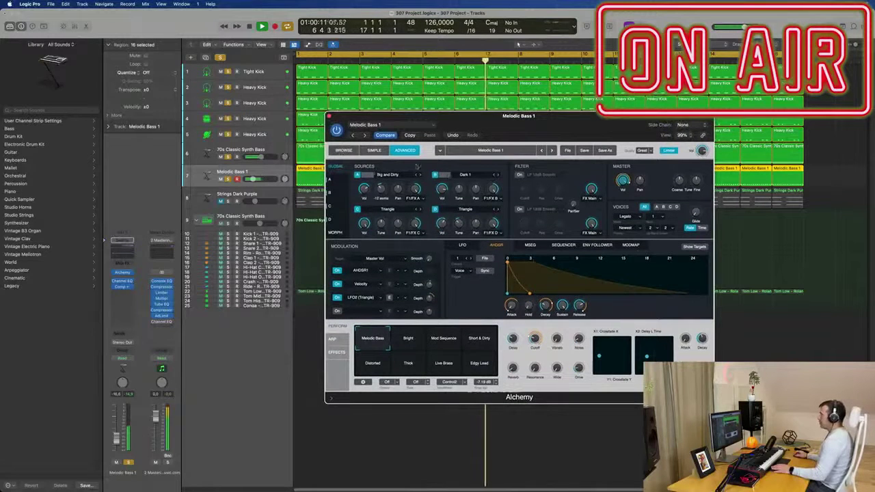
pyautogui.click(331, 118)
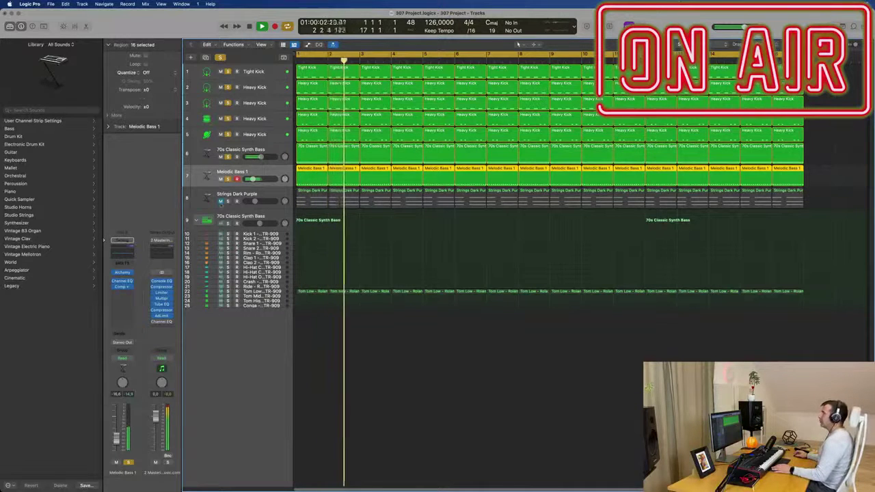
# Unmute the Strings Dark Purple track and delete all of its regions
pyautogui.click(221, 202)
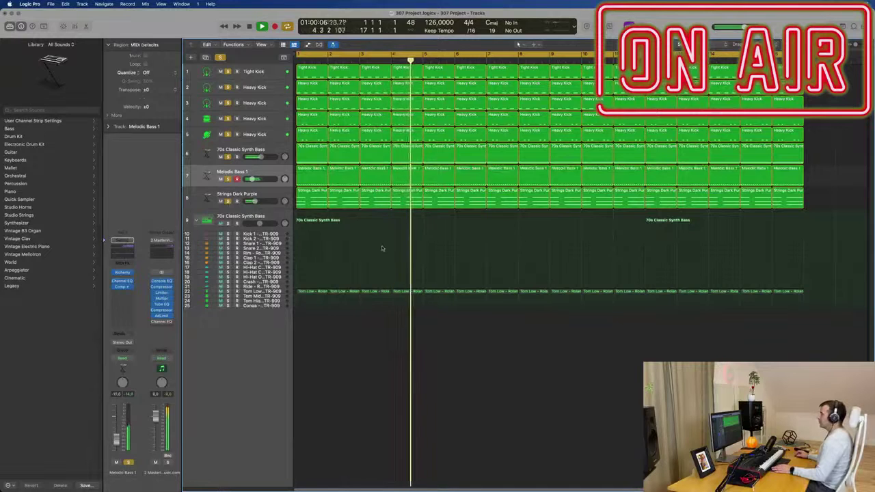
pyautogui.moveTo(299, 239); pyautogui.dragTo(806, 204)
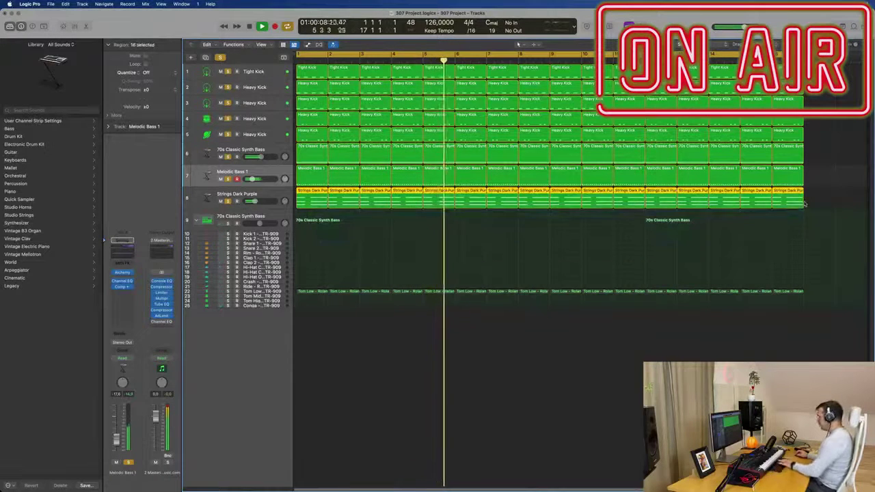
pyautogui.press('Delete')
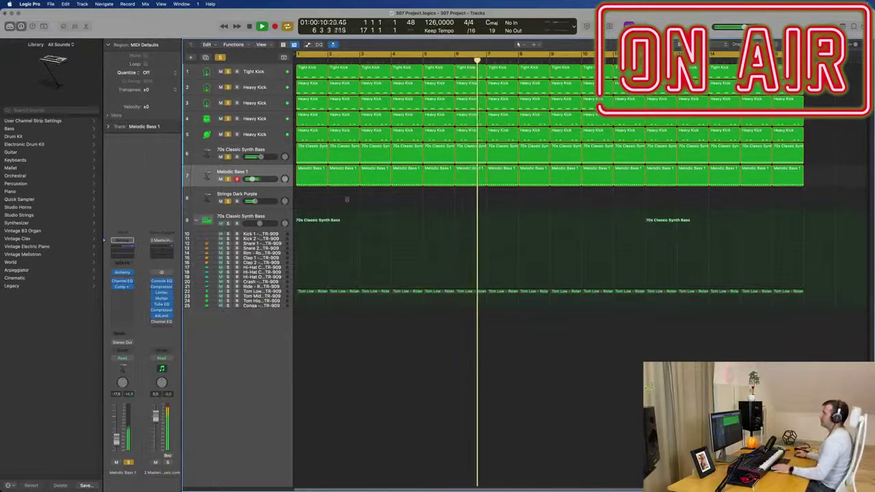
# Clear all track solos and select the Tom Low drum track to hear it in the full mix
pyautogui.click(220, 291)
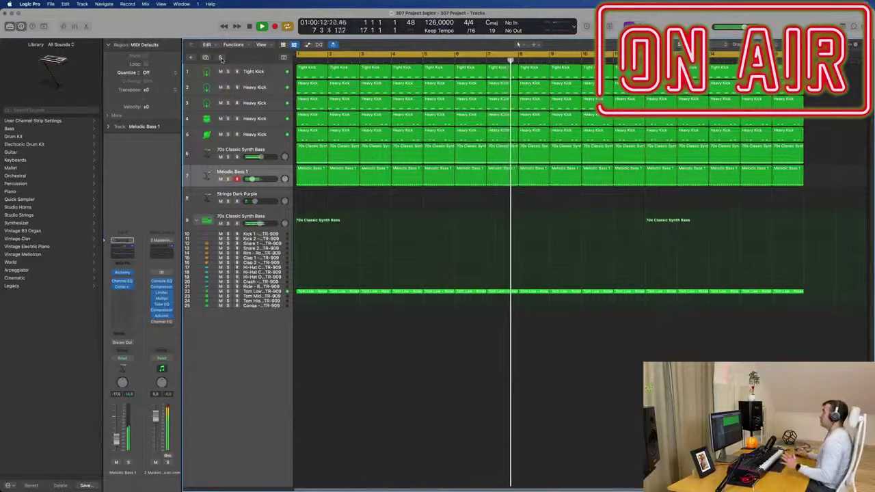
pyautogui.click(262, 291)
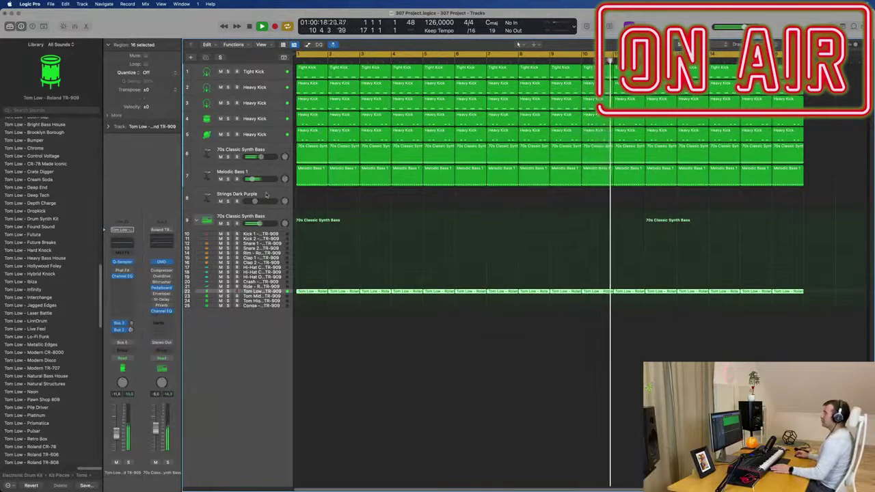
# Open the Alchemy synth on the Strings Dark Purple track and initialize its setting to a blank patch
pyautogui.click(246, 199)
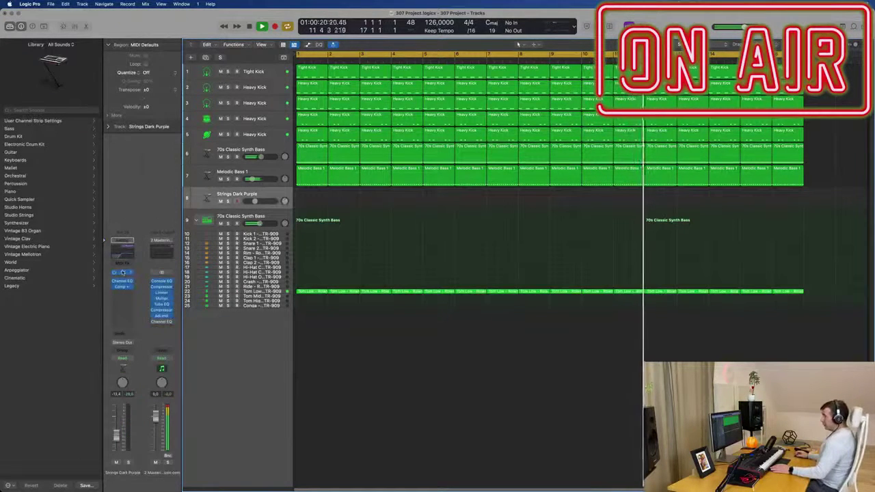
pyautogui.click(124, 273)
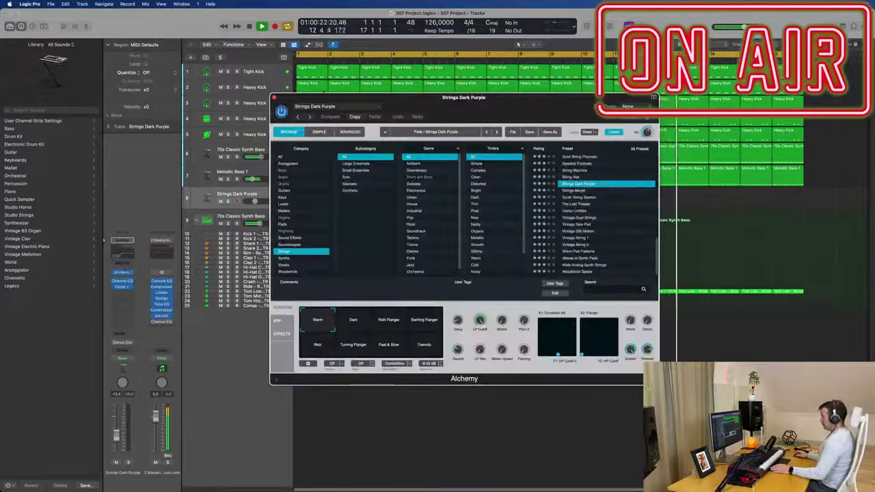
pyautogui.moveTo(343, 107); pyautogui.dragTo(315, 99)
pyautogui.click(315, 99)
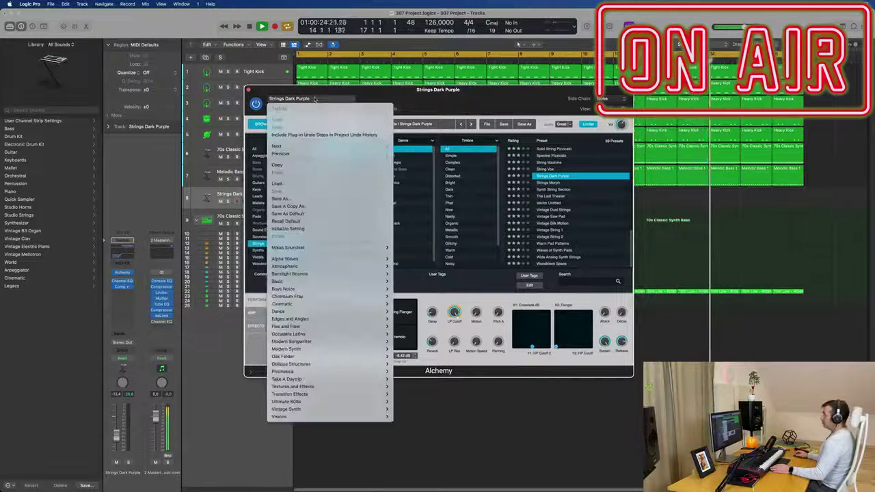
pyautogui.click(307, 229)
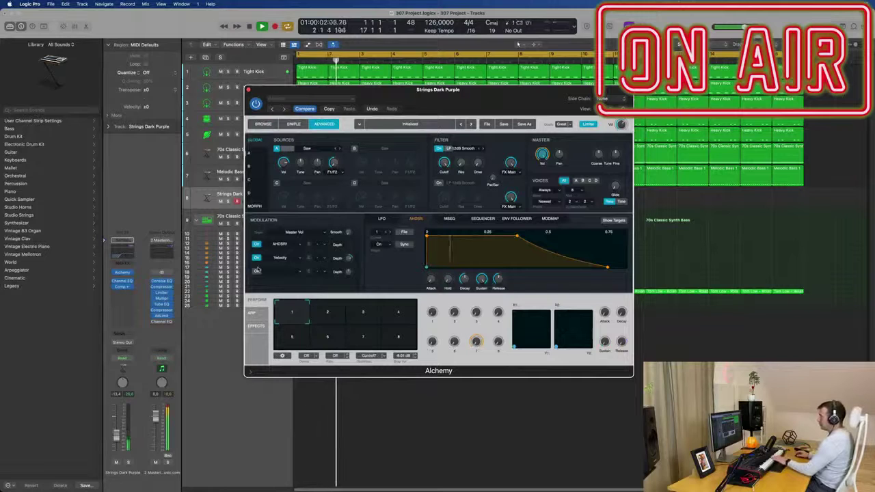
pyautogui.moveTo(472, 96); pyautogui.dragTo(511, 78)
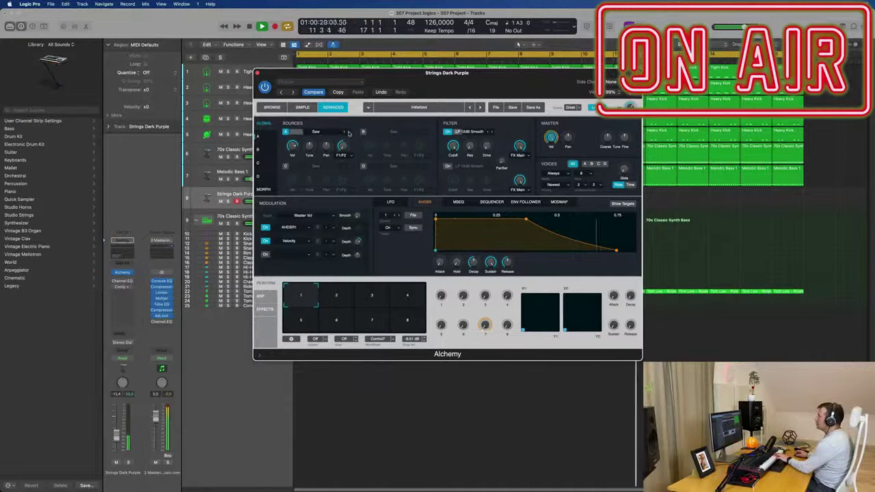
# Load a VA Saw waveform into Alchemy source A and step through the saw variants to Saw - Vintage 1
pyautogui.click(335, 133)
pyautogui.moveTo(335, 150)
pyautogui.moveTo(366, 158)
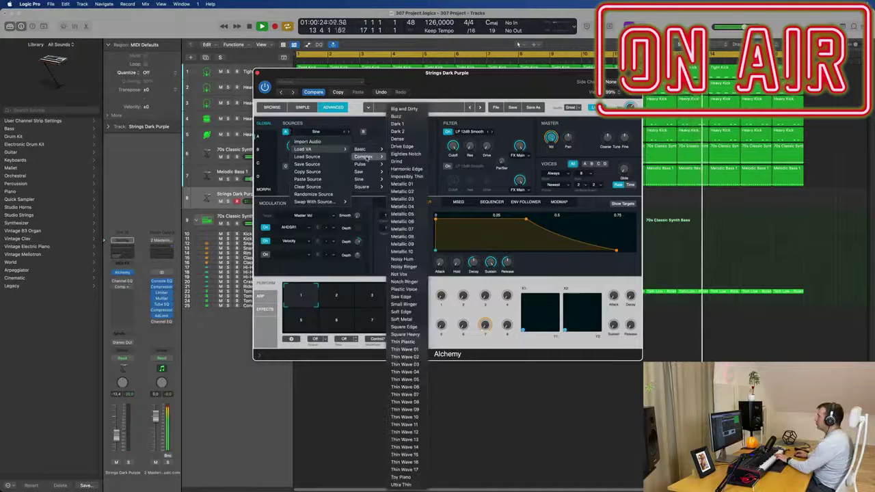
pyautogui.moveTo(360, 172)
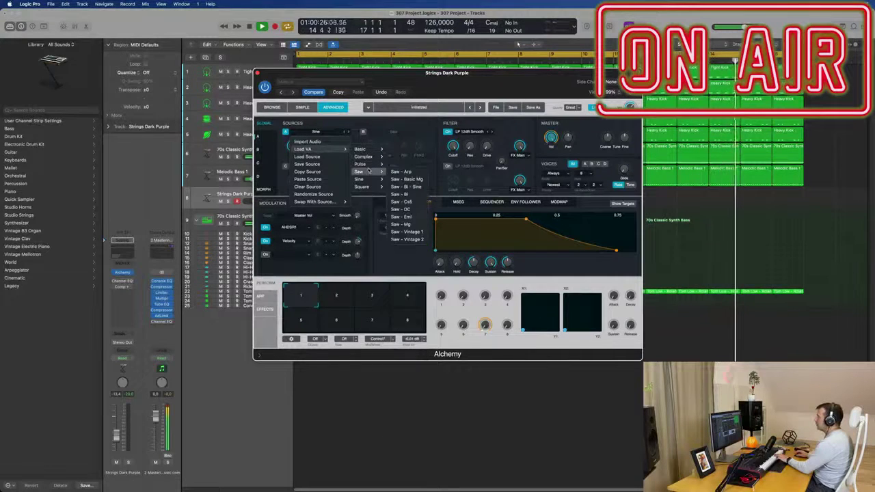
pyautogui.click(397, 172)
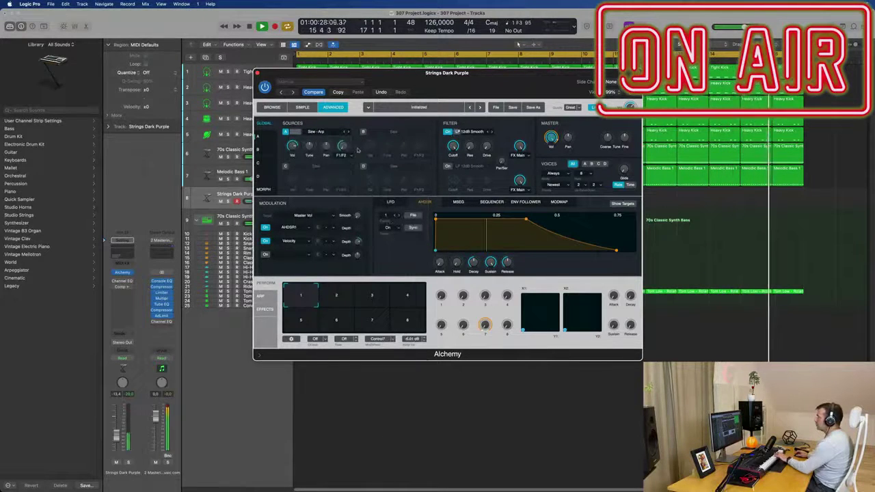
pyautogui.click(348, 132)
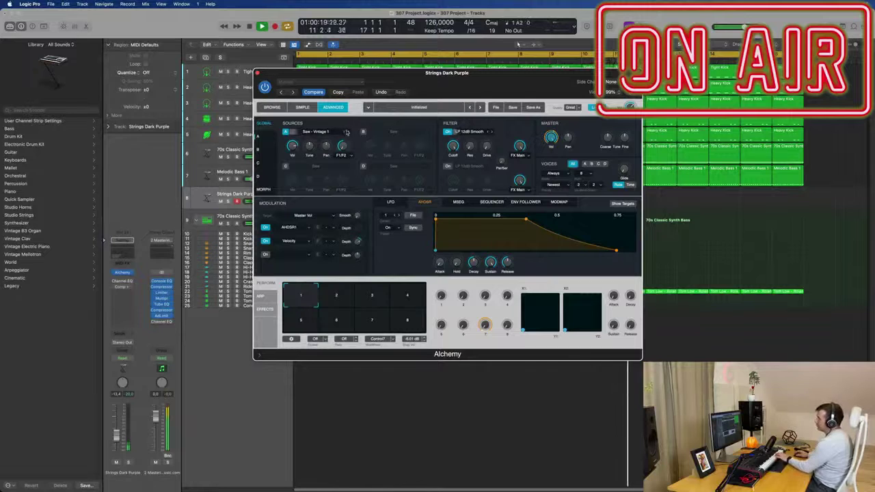
# Show the Filter 1 Cutoff modulation and shape the AHDSR envelope with a short attack, falling decay and zero sustain
pyautogui.click(453, 146)
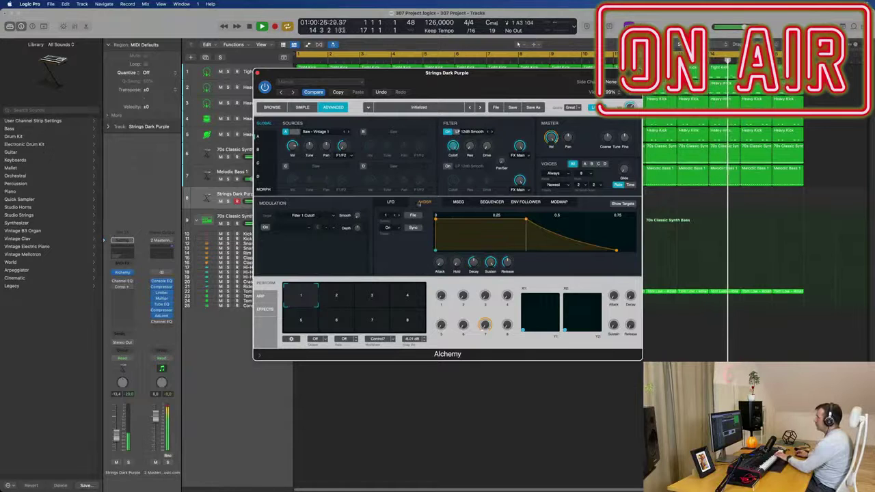
pyautogui.moveTo(526, 220); pyautogui.dragTo(518, 250)
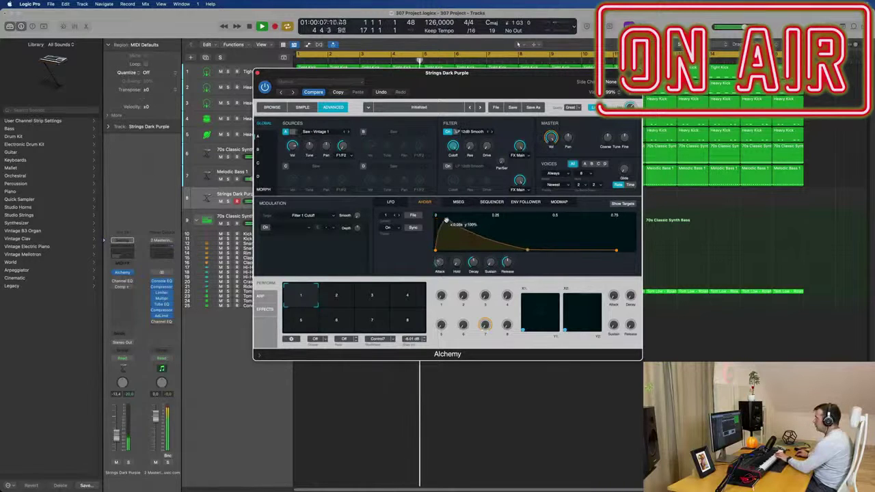
pyautogui.moveTo(446, 220); pyautogui.dragTo(441, 220)
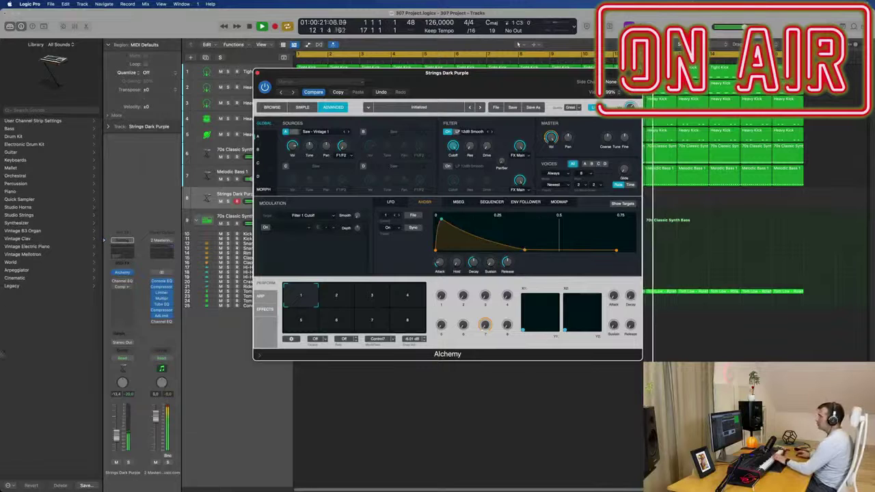
# Raise the Strings Dark Purple track's volume, record a MIDI part on it, and uncover the recorded region
pyautogui.moveTo(116, 433); pyautogui.dragTo(115, 428)
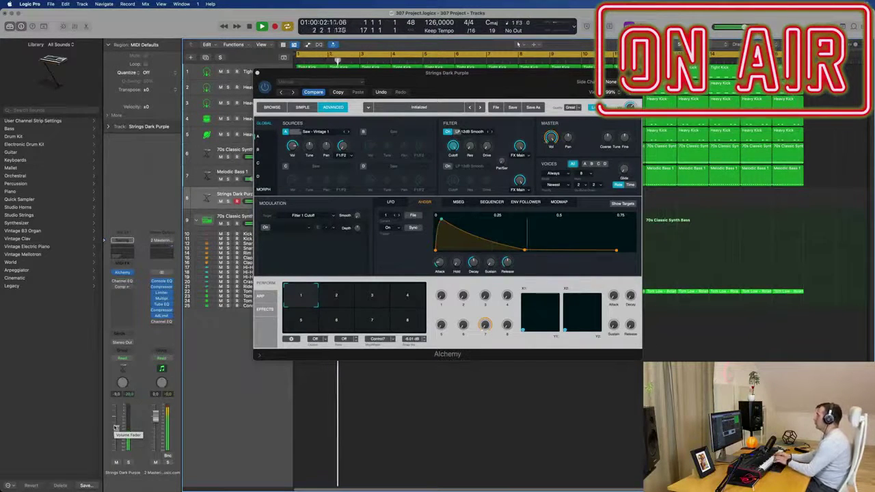
pyautogui.press('r')
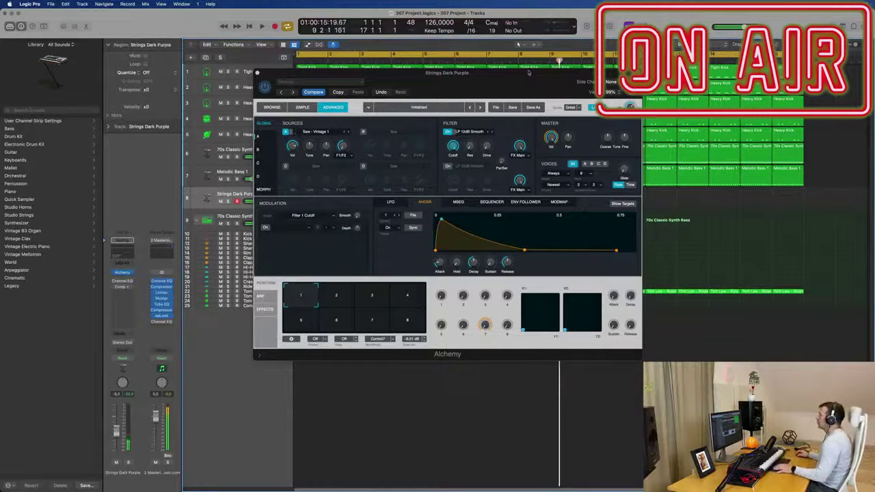
pyautogui.moveTo(524, 74); pyautogui.dragTo(530, 331)
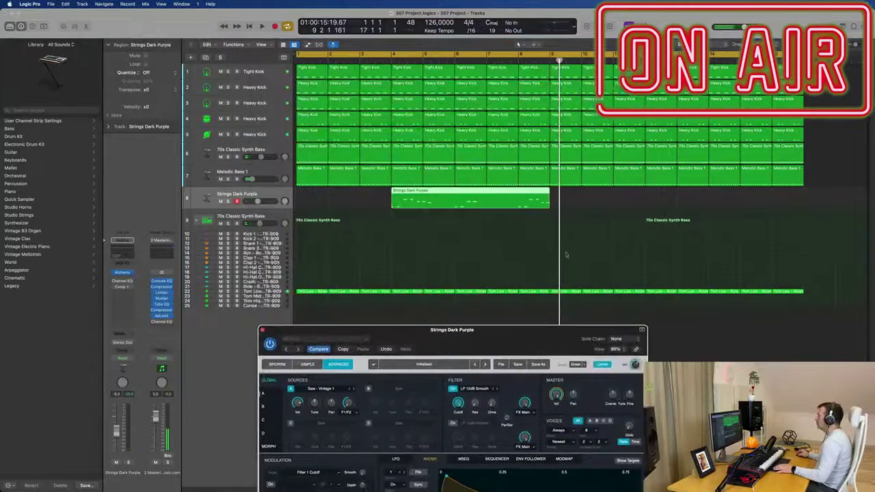
# Split the recorded Strings Dark Purple region at bar 8, delete the earlier part, and move the remaining one-bar region to bar 1
pyautogui.press('space')
pyautogui.click(519, 197)
pyautogui.press('space')
pyautogui.press('space')
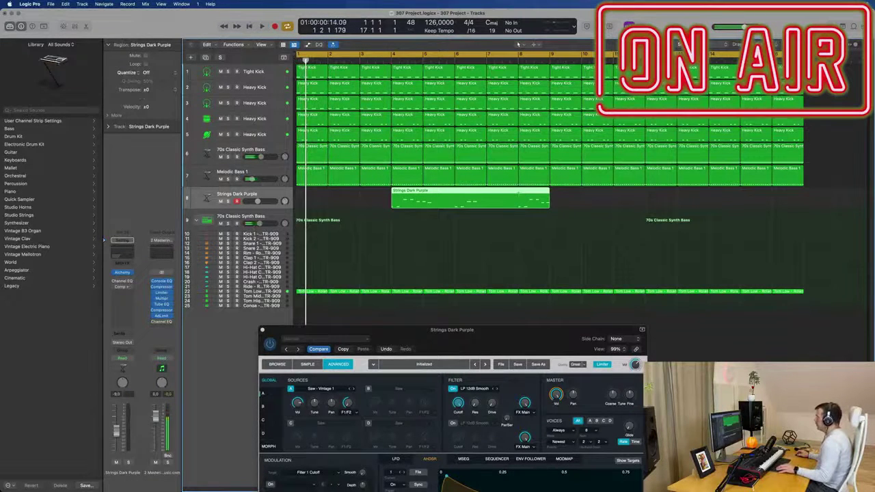
pyautogui.click(518, 197)
pyautogui.press('Delete')
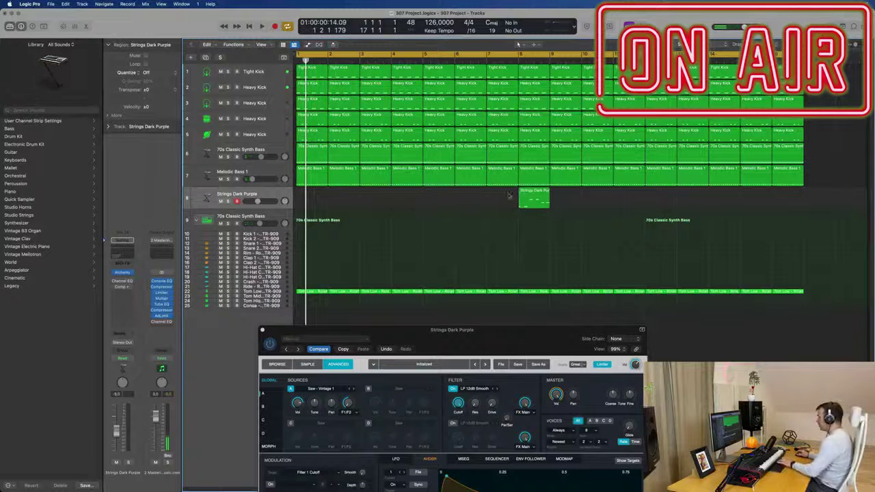
pyautogui.moveTo(527, 197); pyautogui.dragTo(306, 197)
# Play back the moved Strings Dark Purple region briefly and open it in the Piano Roll editor
pyautogui.press('space')
pyautogui.press('space')
pyautogui.doubleClick(311, 196)
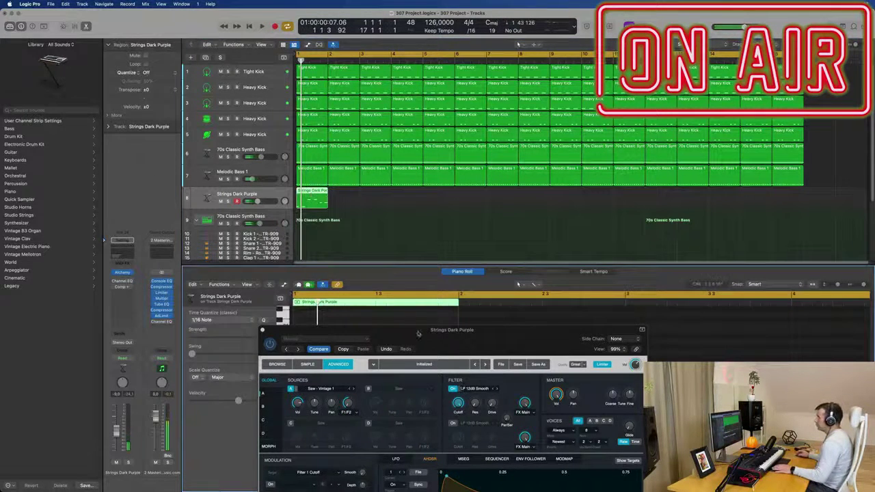
# Uncover the Piano Roll, select all notes of the one-bar Strings Dark Purple region, and play back the loop
pyautogui.moveTo(419, 334); pyautogui.dragTo(754, 317)
pyautogui.click(417, 438)
pyautogui.press('super+a')
pyautogui.press('space')
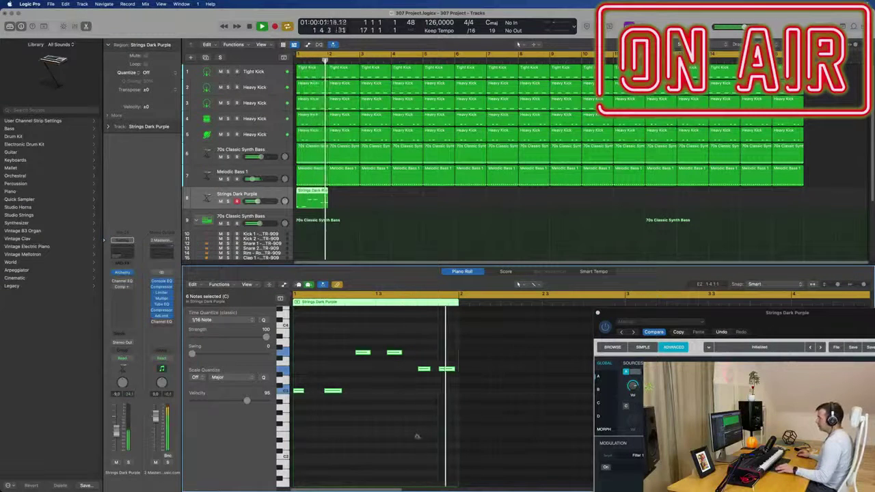
pyautogui.press('super+Right')
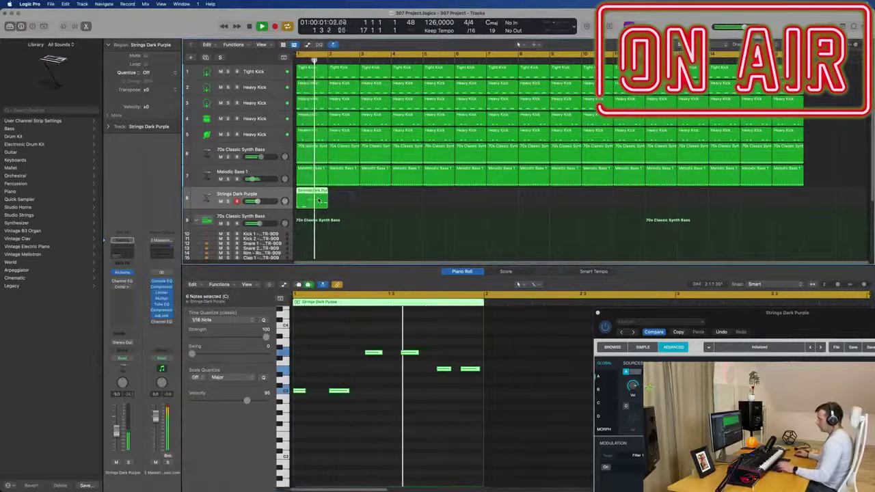
# Repeat the one-bar Strings Dark Purple region back to back until it fills bars 1 to 16
pyautogui.press('super+r')
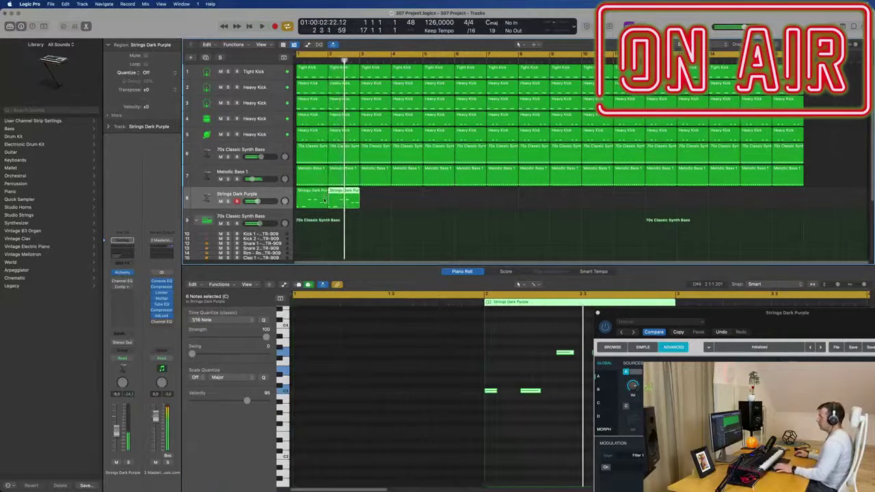
pyautogui.keyDown('shift'); pyautogui.click(325, 199); pyautogui.keyUp('shift')
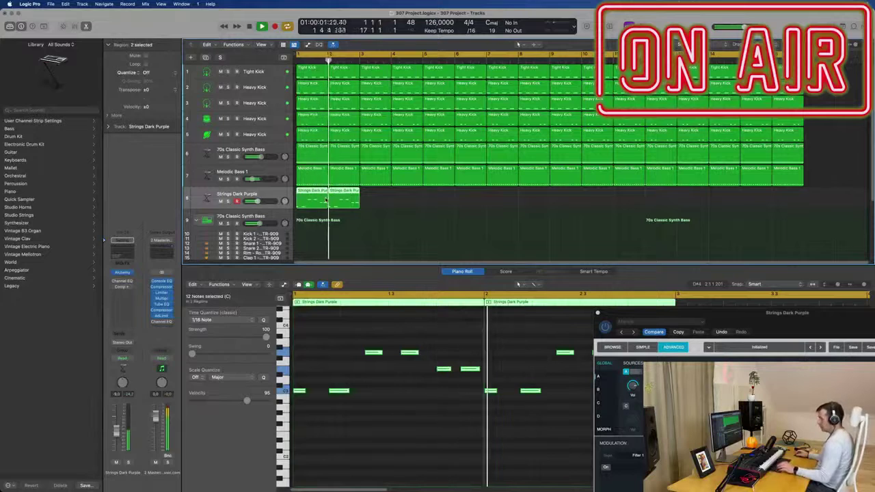
pyautogui.press('super+r')
pyautogui.press('super+r')
pyautogui.press('super+r')
pyautogui.press('super+r')
pyautogui.press('super+r')
pyautogui.press('super+r')
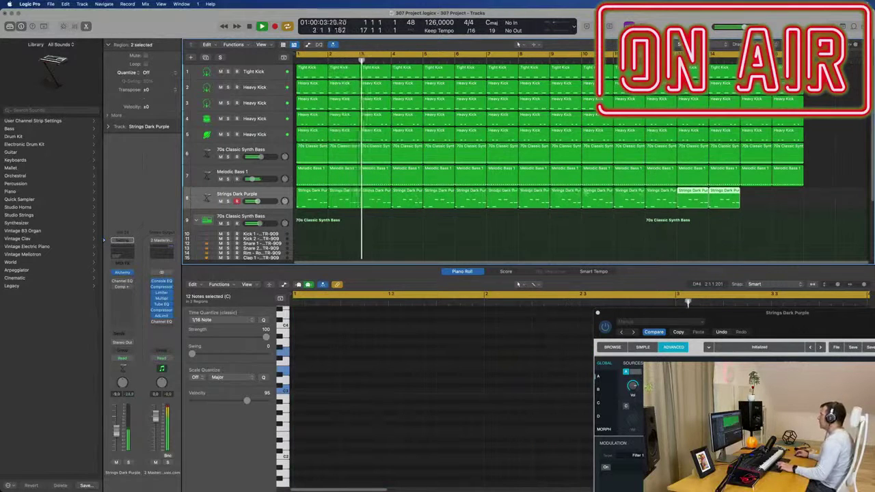
pyautogui.press('super+r')
# Bring the synth window back into view, play from bar 1, and shorten the AHDSR decay to about 0.14 s
pyautogui.moveTo(744, 319); pyautogui.dragTo(428, 164)
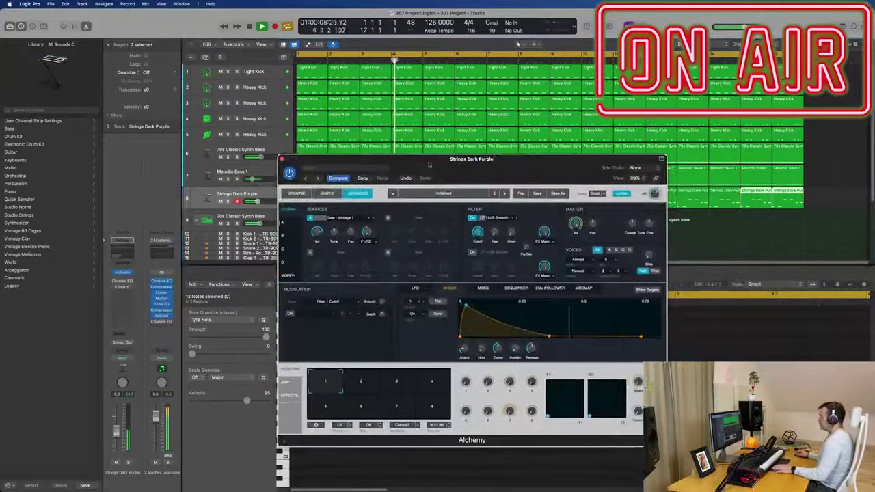
pyautogui.press('Return')
pyautogui.press('space')
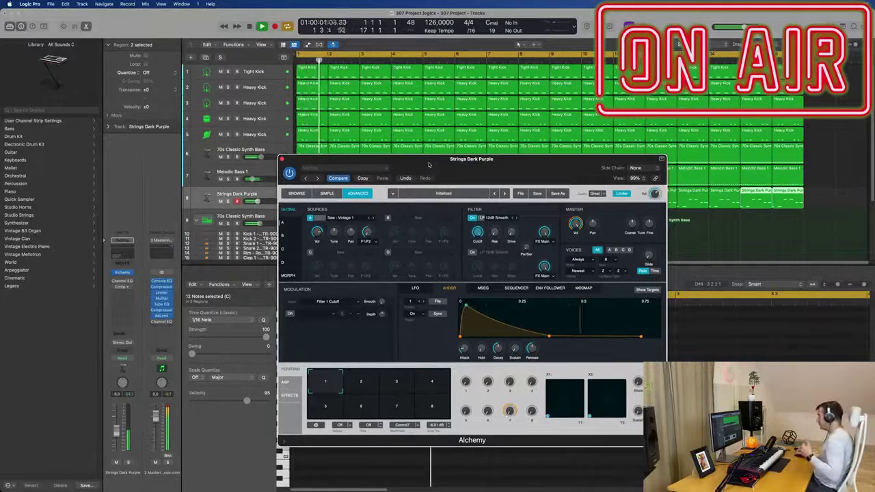
pyautogui.moveTo(429, 165); pyautogui.dragTo(463, 173)
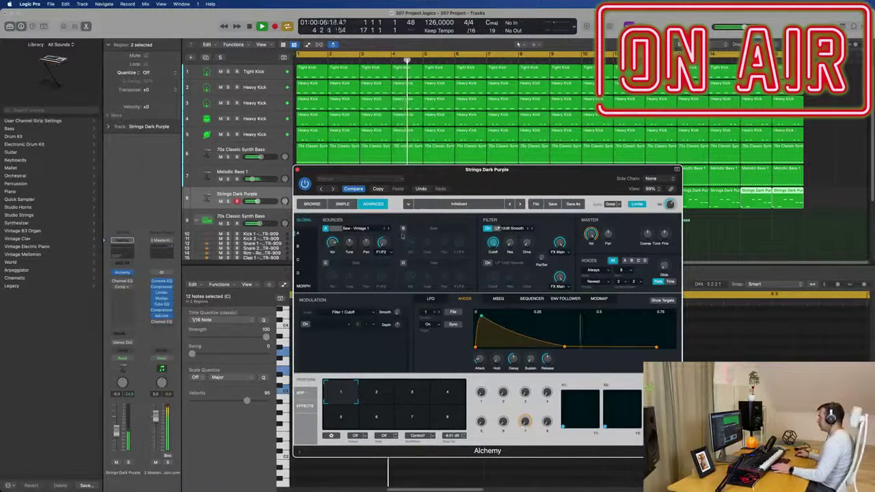
pyautogui.moveTo(564, 347); pyautogui.dragTo(523, 347)
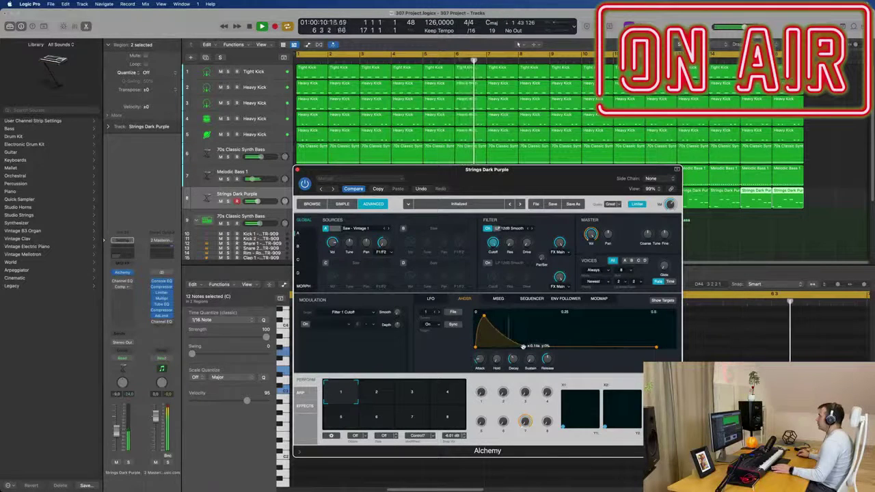
pyautogui.moveTo(523, 346)
pyautogui.mouseDown()
pyautogui.moveTo(582, 349)
pyautogui.moveTo(526, 352)
pyautogui.mouseUp()
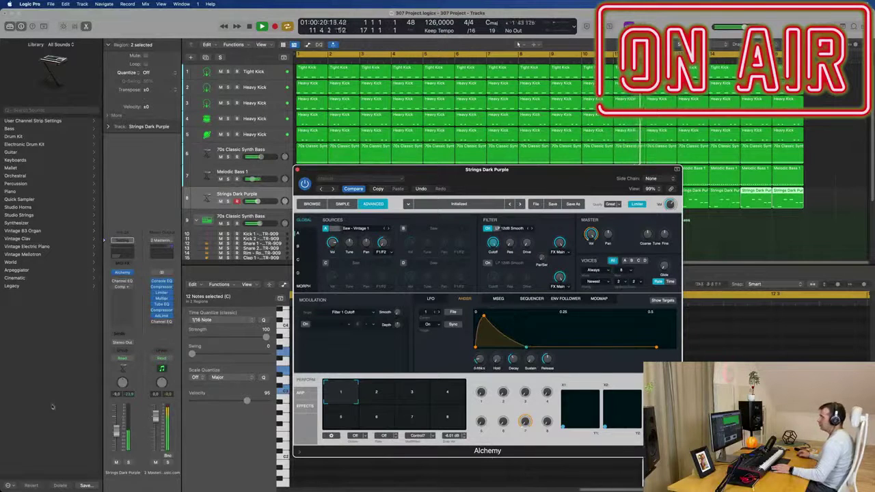
pyautogui.click(316, 468)
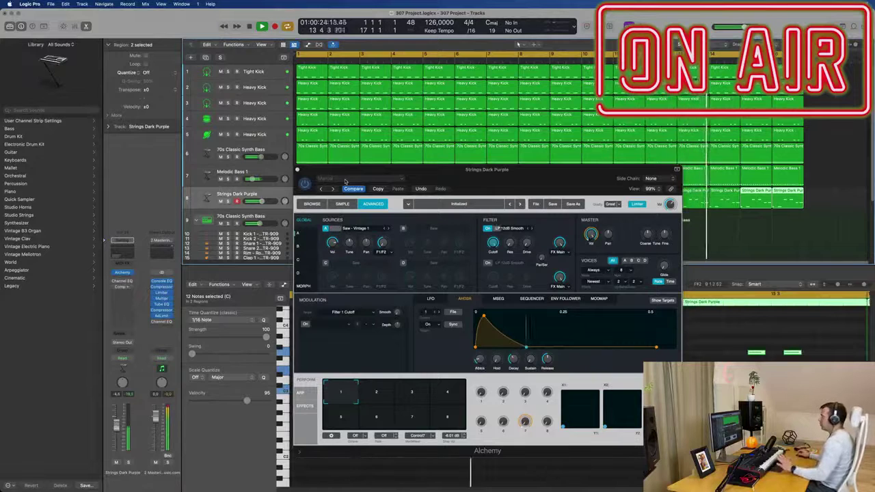
# Enable source B beside the Saw - Vintage 1 source and switch its waveform to Square
pyautogui.click(463, 227)
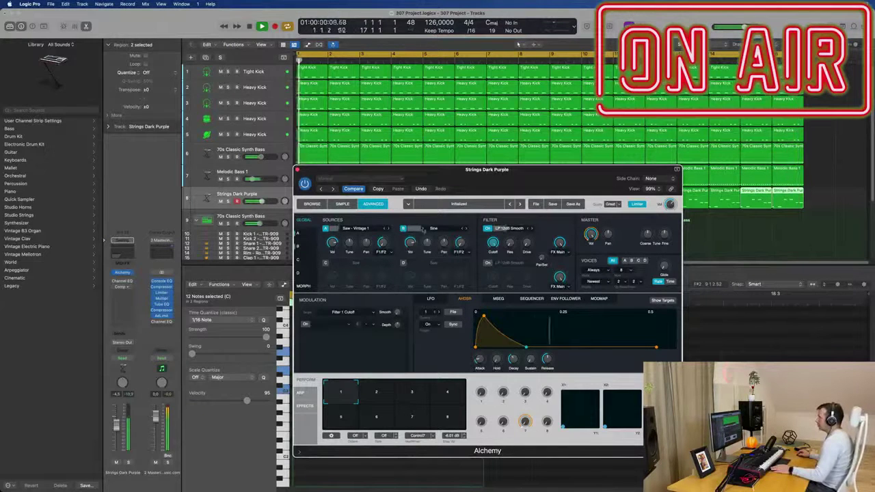
pyautogui.click(404, 229)
pyautogui.click(404, 228)
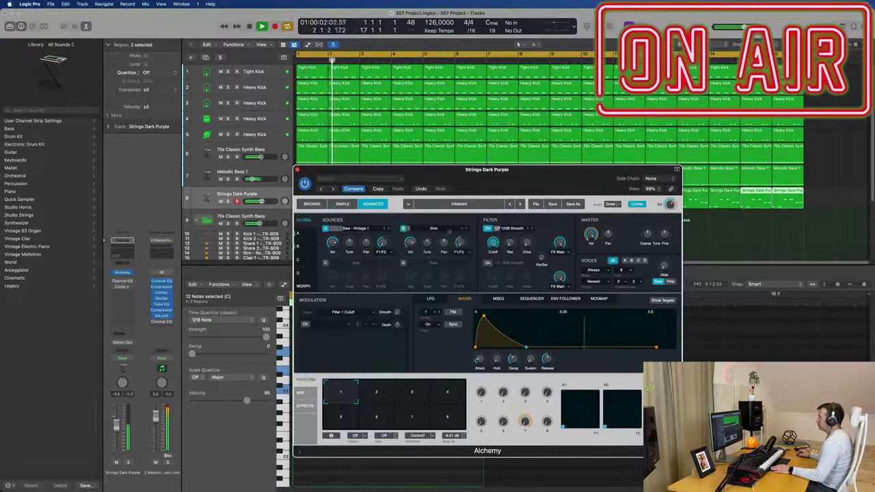
pyautogui.click(463, 229)
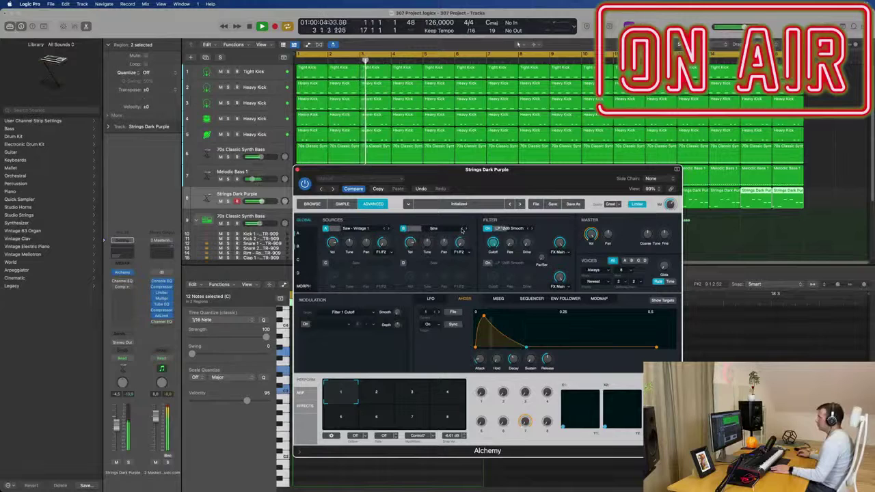
# Audition coarse tunings for the Square source B during playback and lower its volume under source A
pyautogui.moveTo(410, 243); pyautogui.dragTo(409, 266)
pyautogui.click(427, 244)
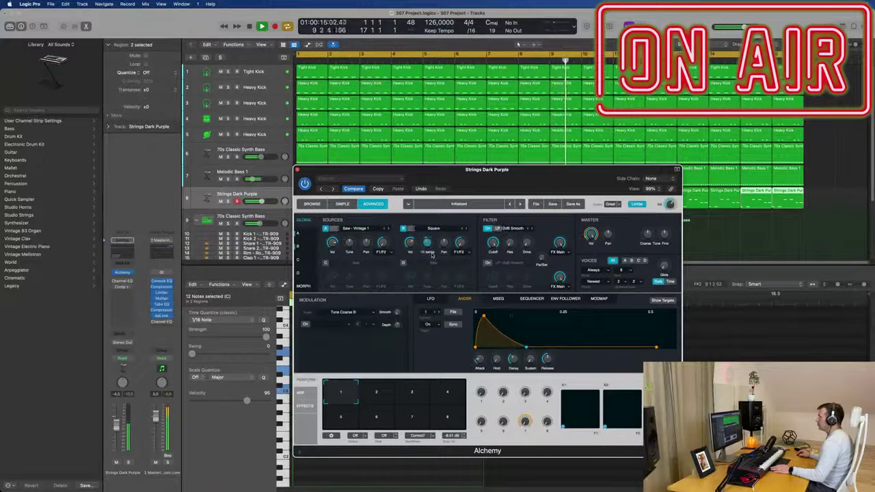
pyautogui.moveTo(411, 245); pyautogui.dragTo(412, 258)
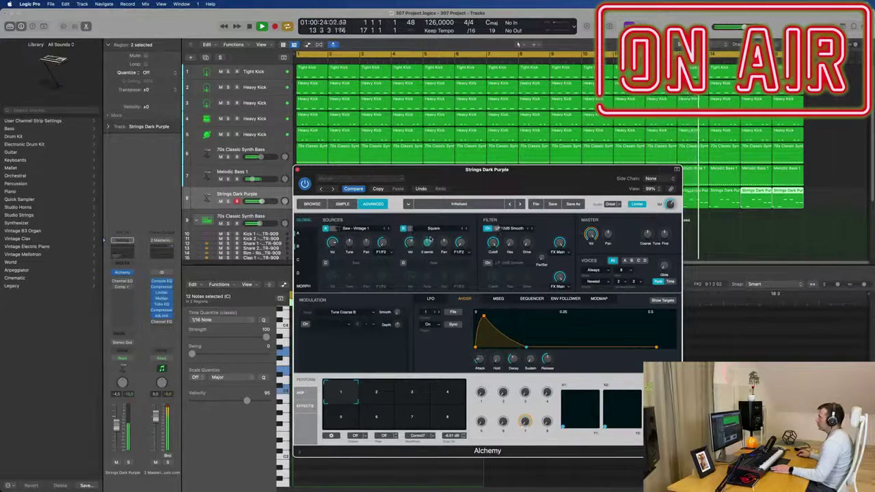
pyautogui.moveTo(411, 243)
pyautogui.mouseDown()
pyautogui.moveTo(411, 275)
pyautogui.moveTo(410, 249)
pyautogui.mouseUp()
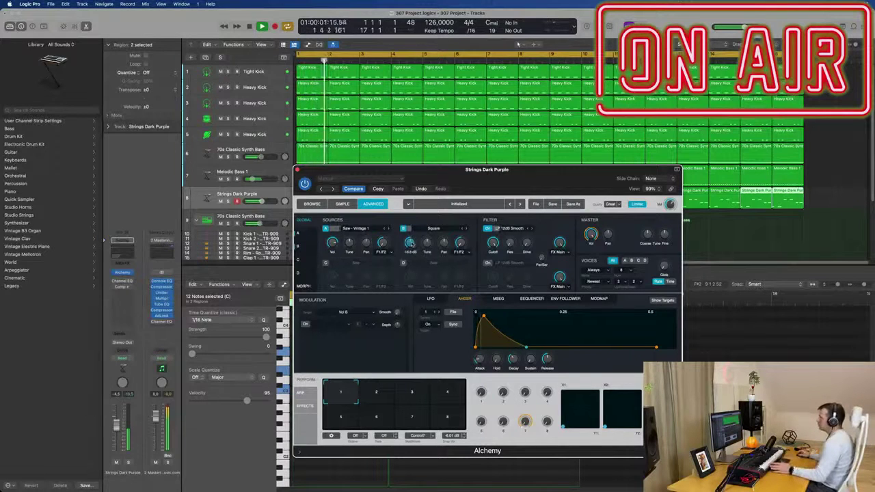
# Move the synth window up, look through its Browse and Simple views, and return to the Advanced view
pyautogui.moveTo(487, 177); pyautogui.dragTo(479, 113)
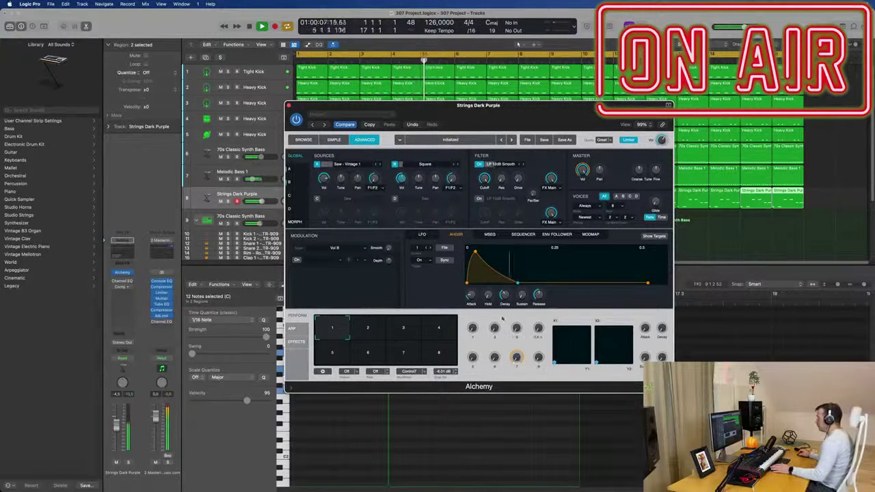
pyautogui.moveTo(491, 114); pyautogui.dragTo(482, 111)
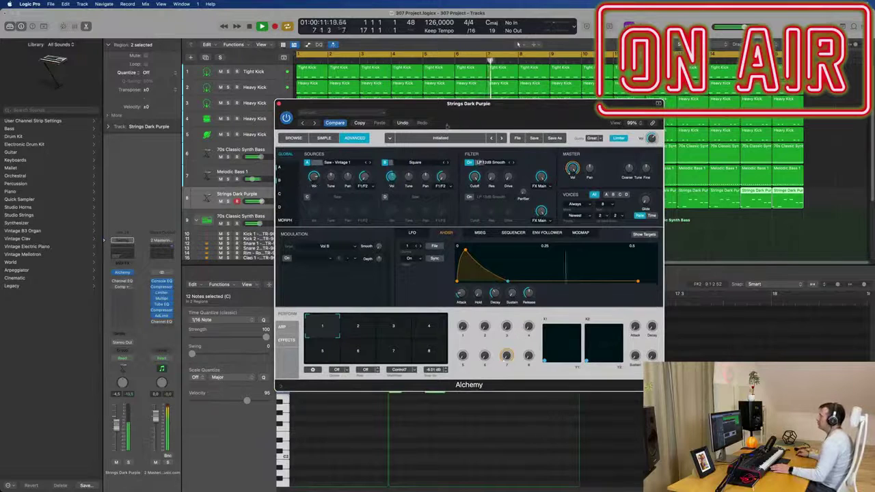
pyautogui.click(294, 139)
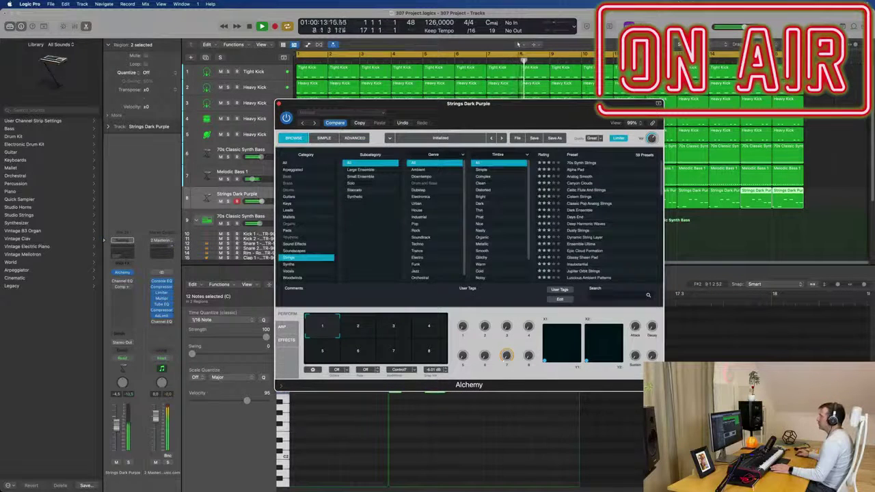
pyautogui.click(325, 138)
pyautogui.click(355, 139)
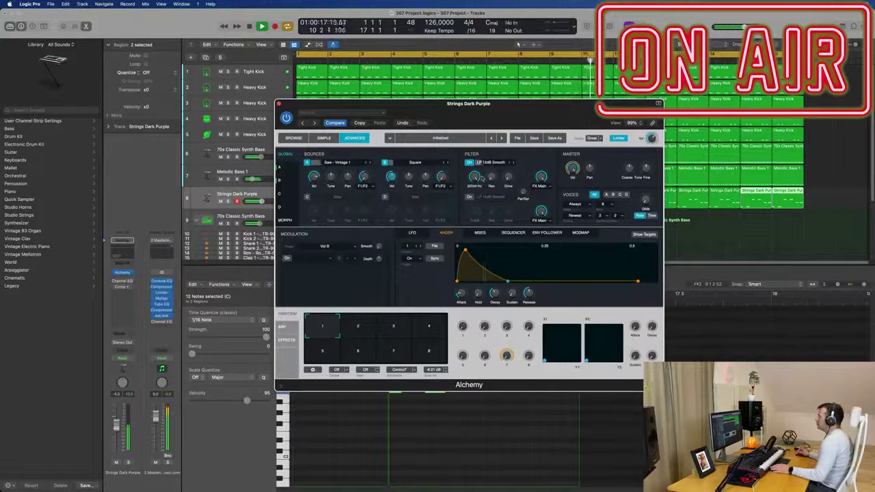
# Apply Auto Assign to Perform control knob 1 and try turning the knob
pyautogui.rightClick(463, 327)
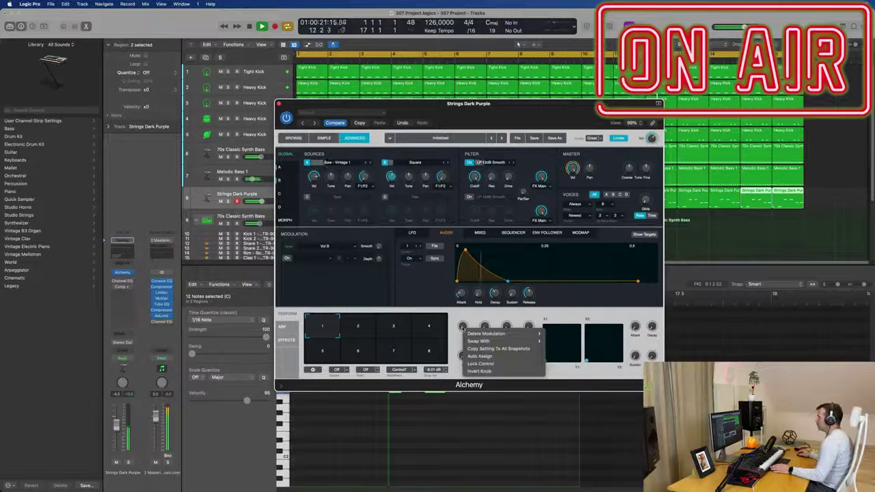
pyautogui.click(504, 357)
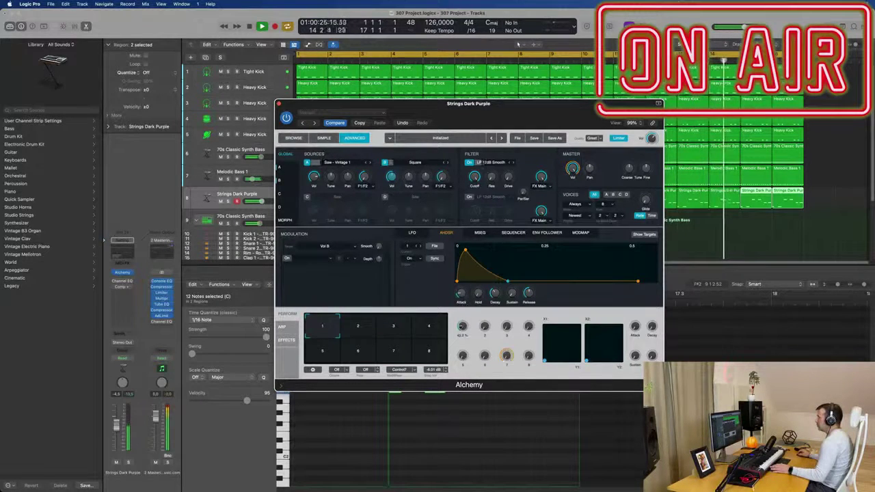
pyautogui.rightClick(469, 334)
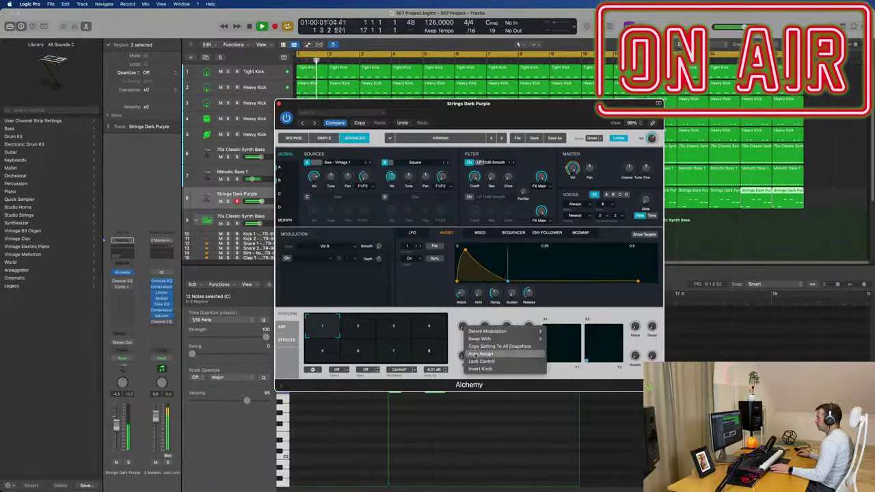
pyautogui.click(474, 355)
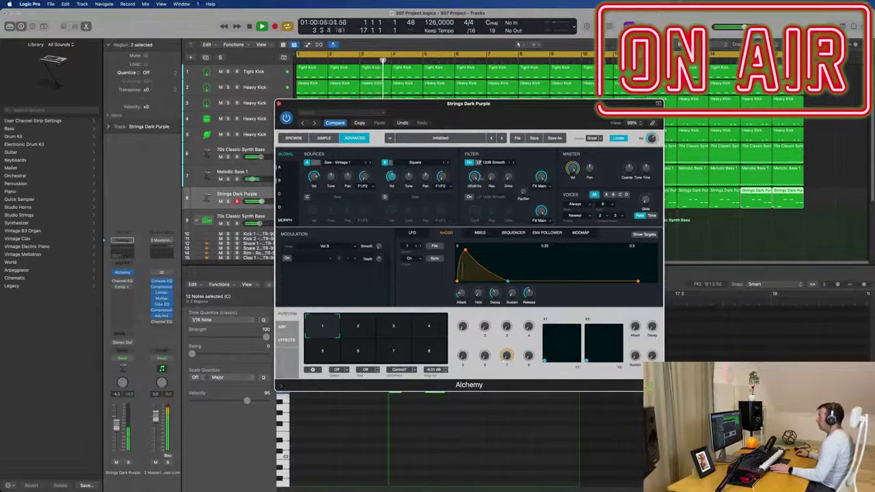
# Check the modulation options for the Filter 1 Cutoff and show the modulation slots of the Filter 1 FX Mix
pyautogui.rightClick(475, 178)
pyautogui.moveTo(481, 185)
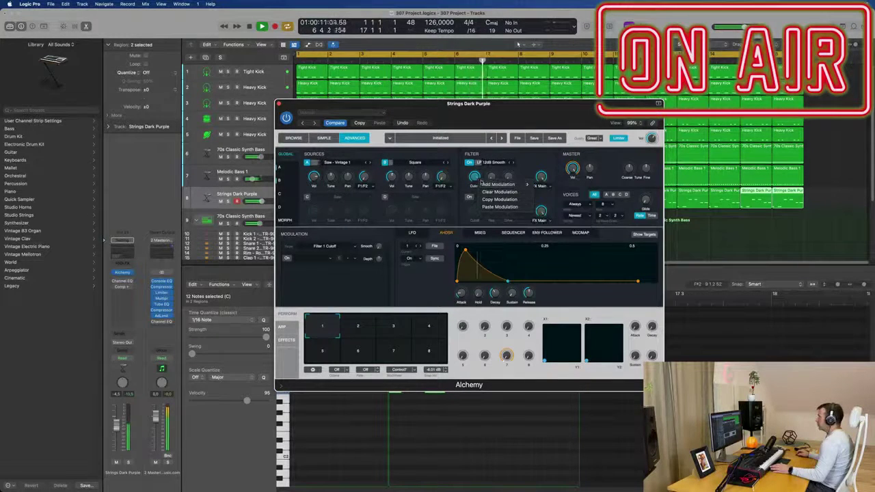
pyautogui.click(533, 165)
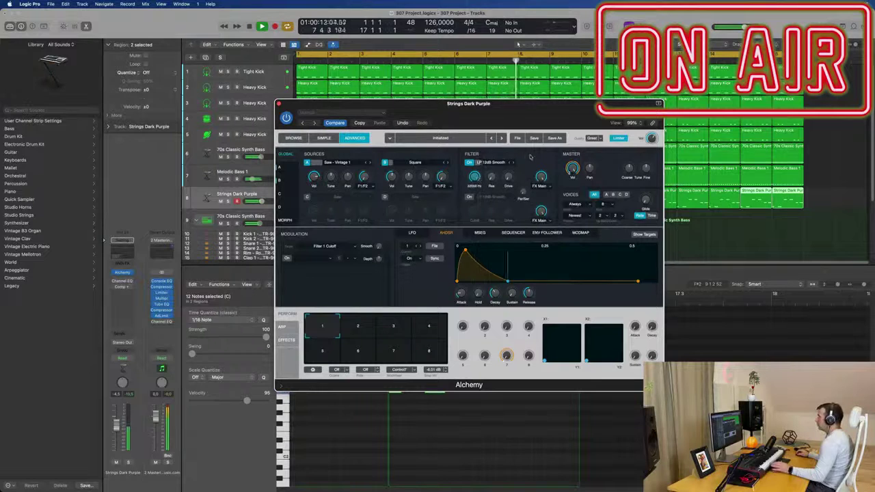
pyautogui.click(541, 177)
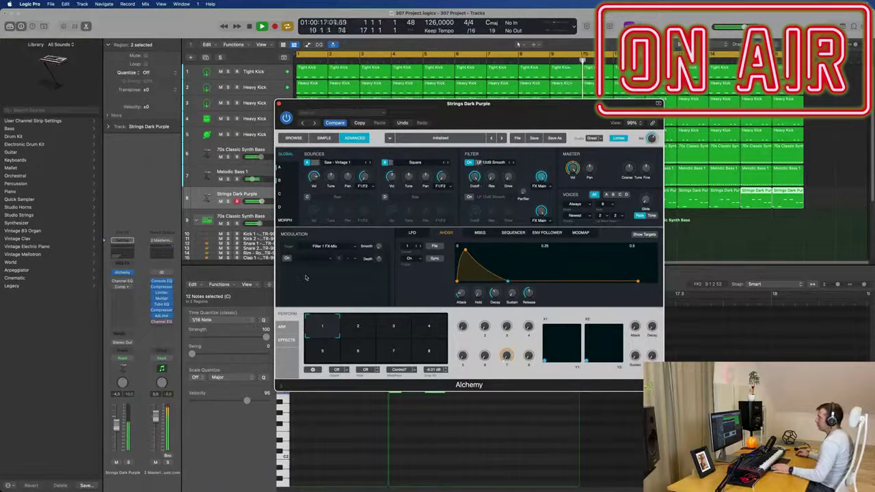
# Add a Mod FX modulation effect to the first slot of the Main effects rack
pyautogui.click(287, 342)
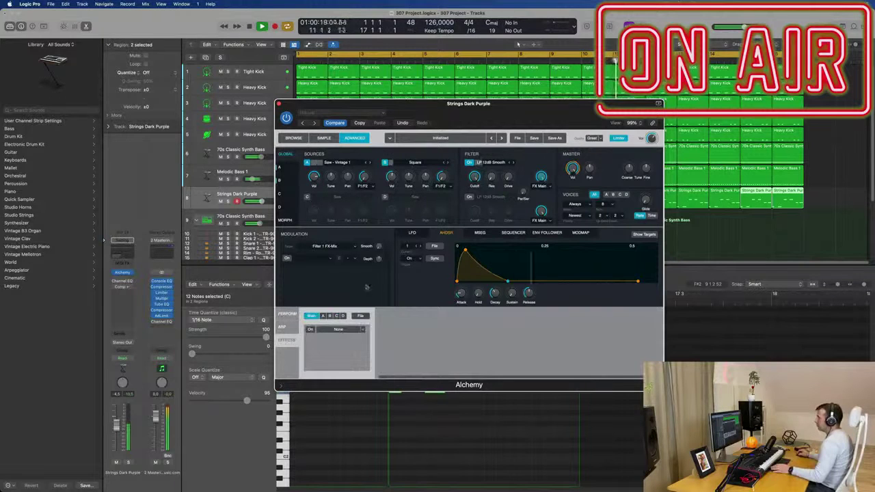
pyautogui.click(352, 331)
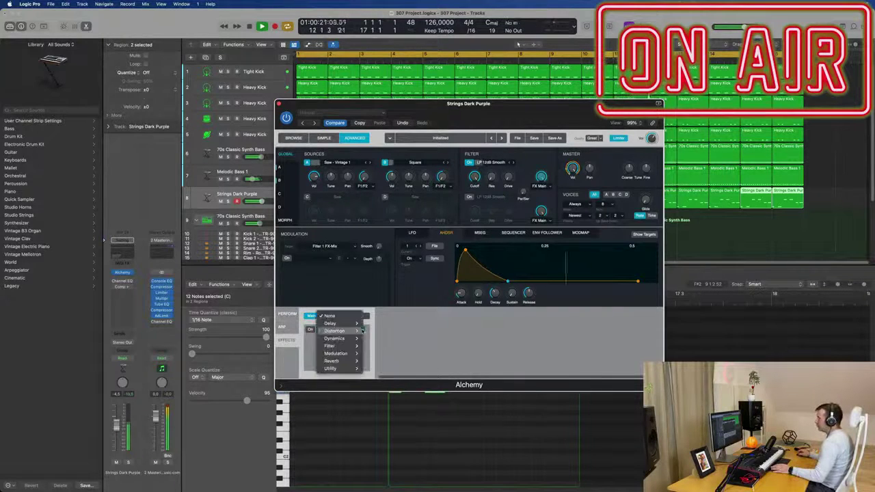
pyautogui.moveTo(347, 347)
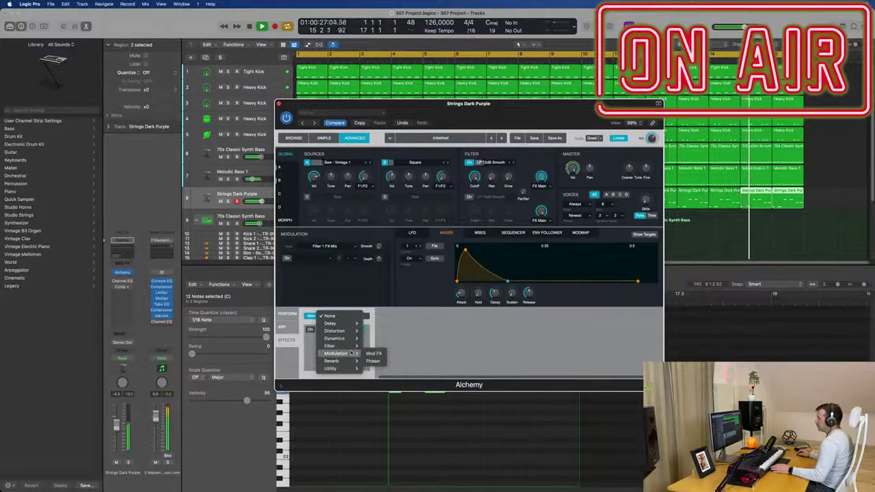
pyautogui.click(374, 354)
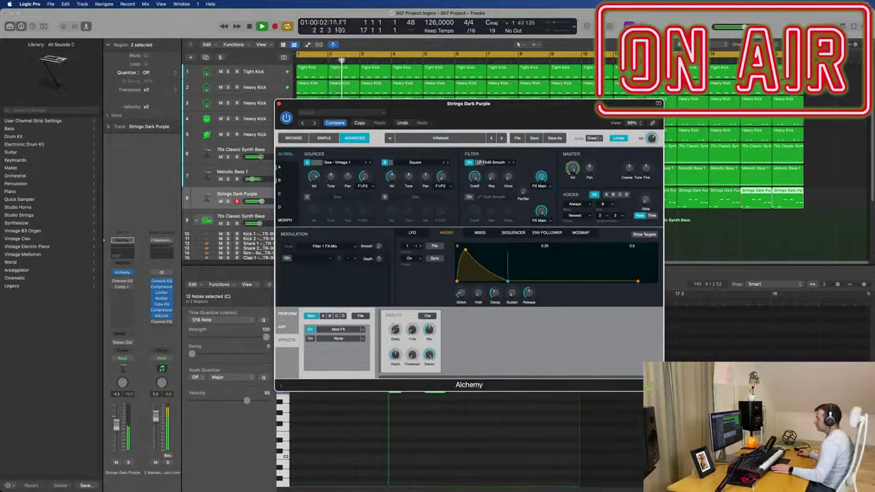
# Try the Extra Width preset in the Mod FX effect and replace it with the Springy Feedback preset
pyautogui.click(427, 316)
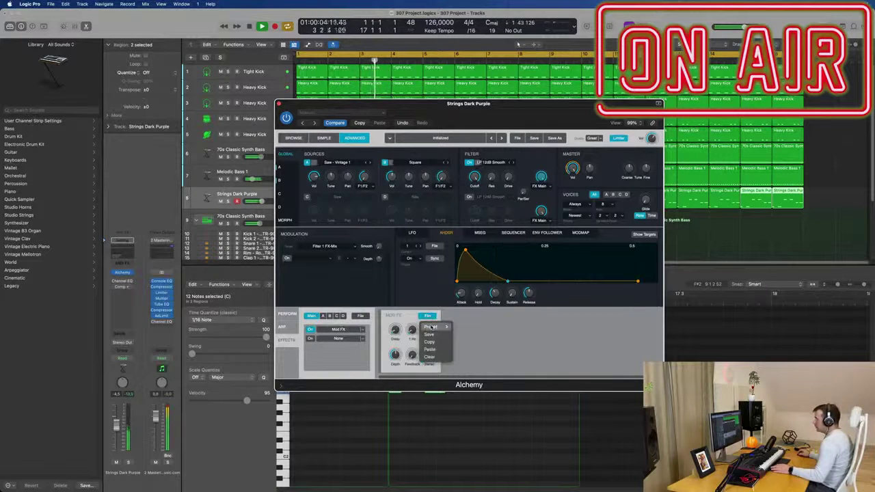
pyautogui.moveTo(431, 328)
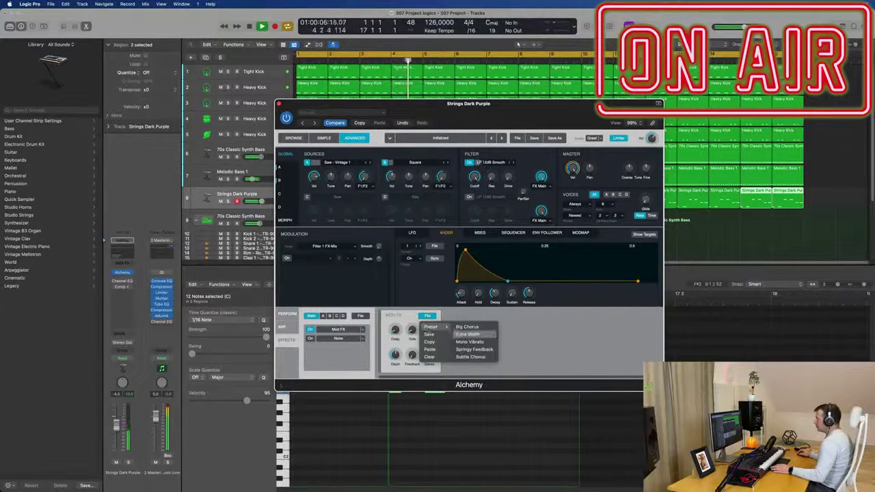
pyautogui.click(468, 334)
pyautogui.click(429, 316)
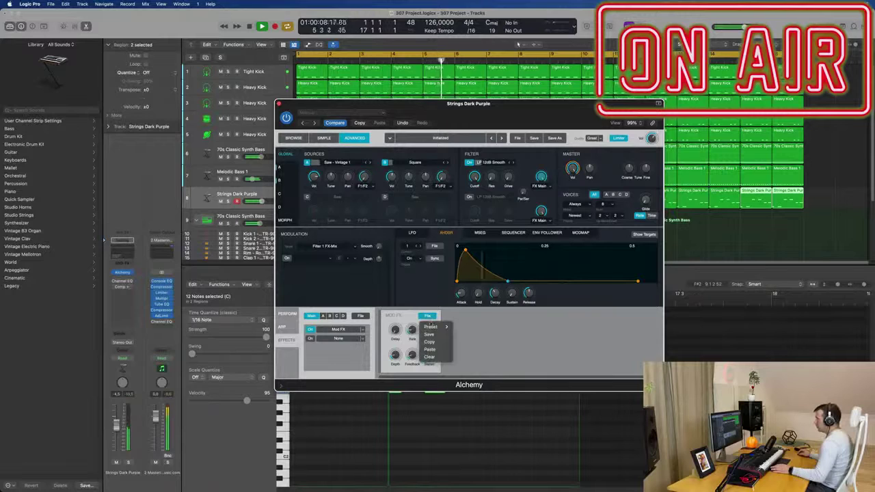
pyautogui.moveTo(437, 326)
pyautogui.click(473, 350)
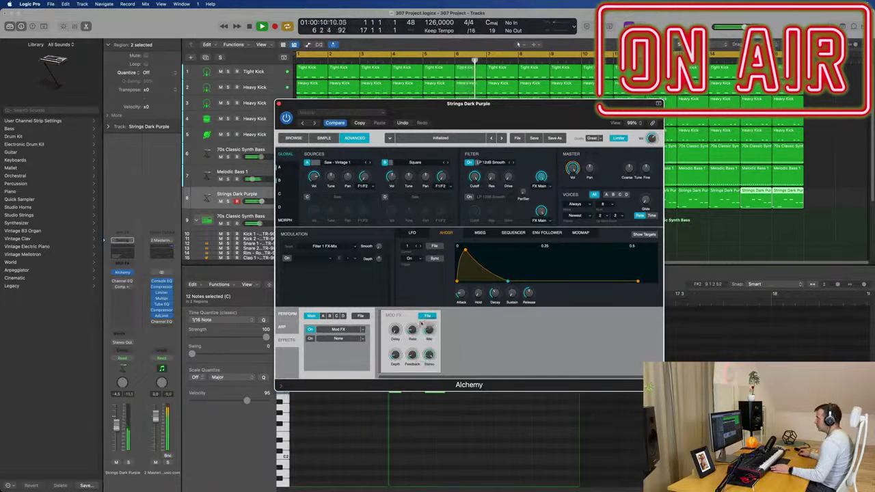
# Fine-tune the Depth, Feedback and Mix amounts of the Mod FX effect
pyautogui.click(429, 330)
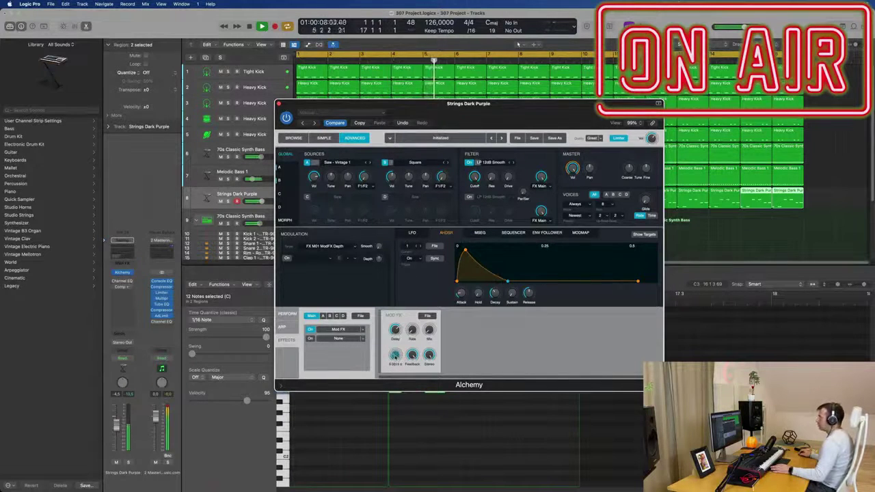
pyautogui.moveTo(413, 356); pyautogui.dragTo(413, 386)
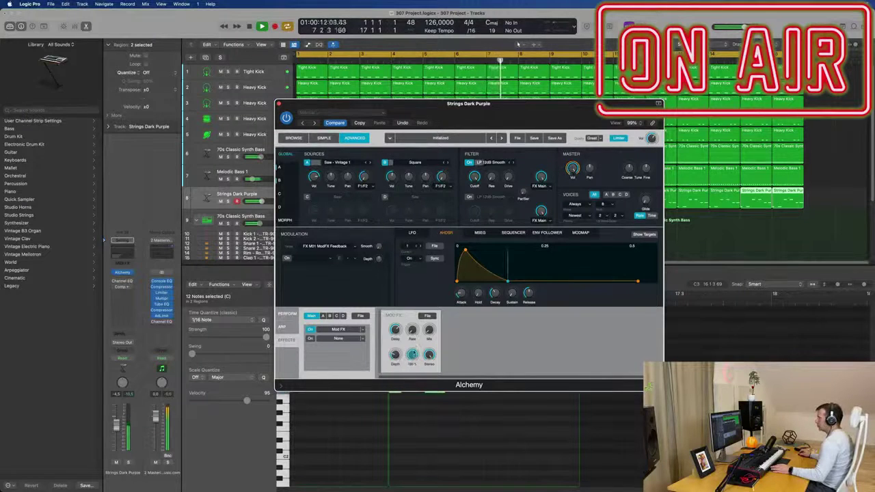
pyautogui.click(429, 329)
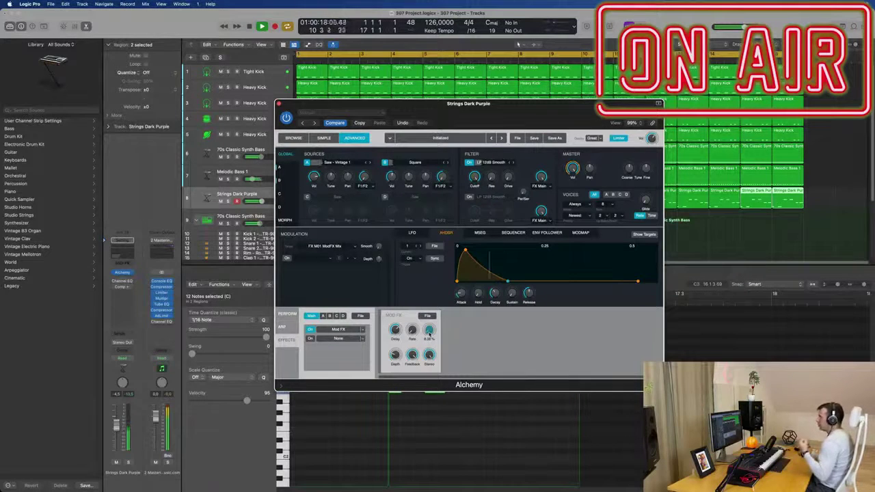
# Add a Delay effect to the second slot of the Main effects rack and load its Resonant Feedback preset
pyautogui.click(363, 338)
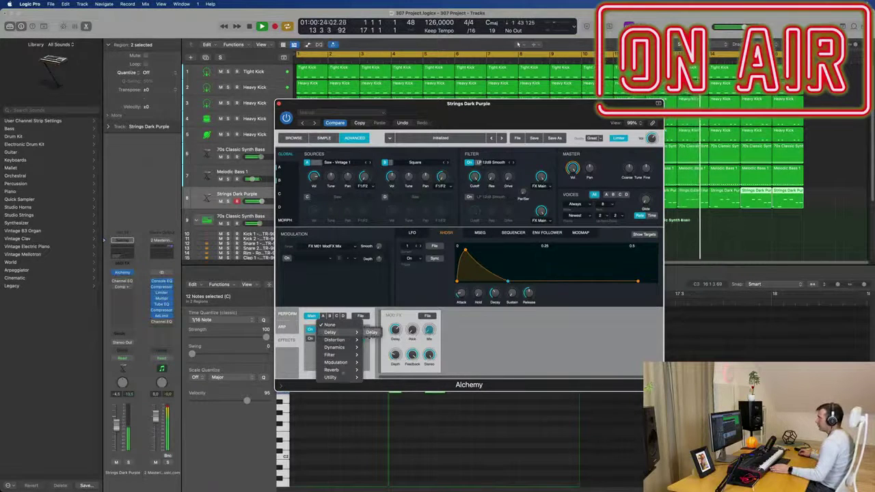
pyautogui.click(370, 333)
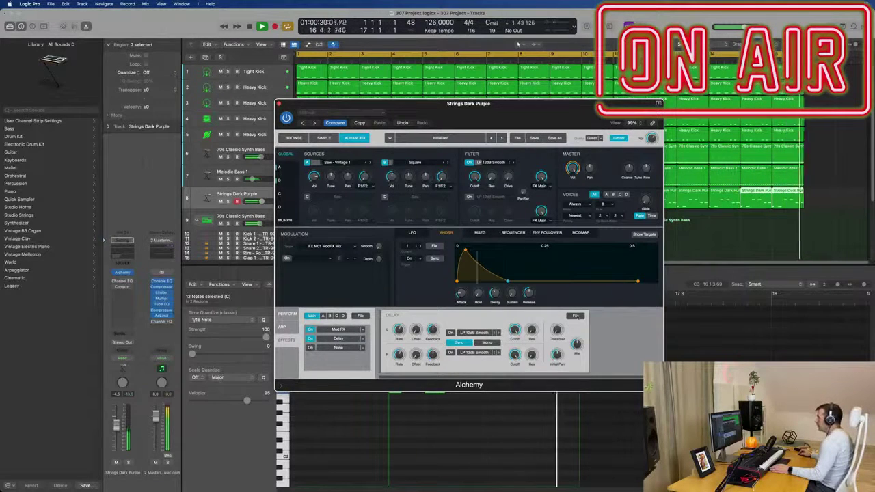
pyautogui.click(575, 315)
pyautogui.moveTo(585, 327)
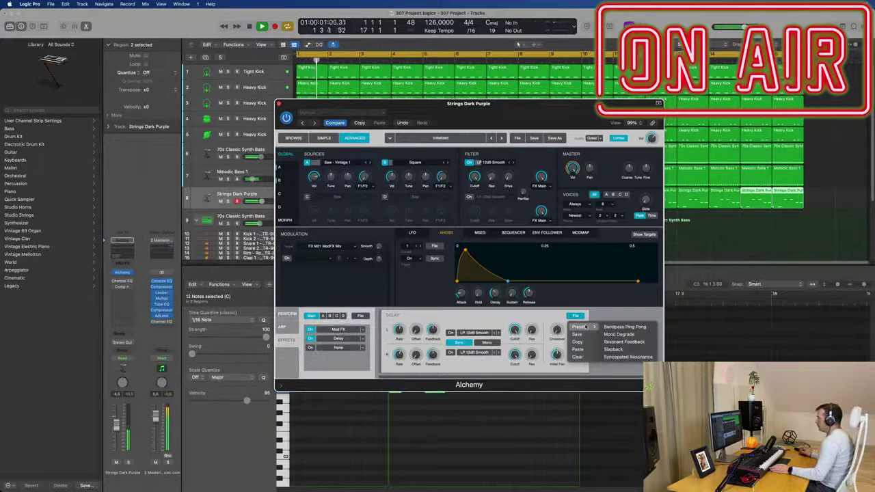
pyautogui.click(621, 341)
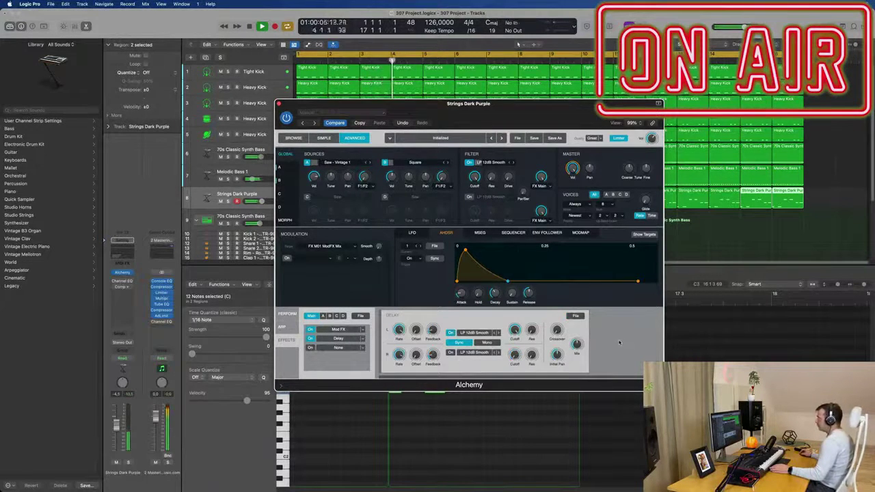
# Try the Bandpass Ping Pong preset in the Delay effect
pyautogui.click(576, 316)
pyautogui.moveTo(589, 327)
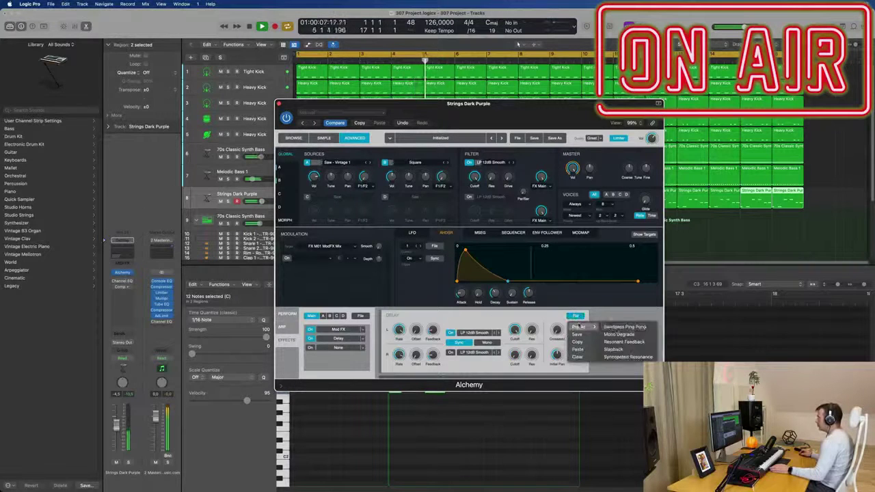
pyautogui.click(626, 327)
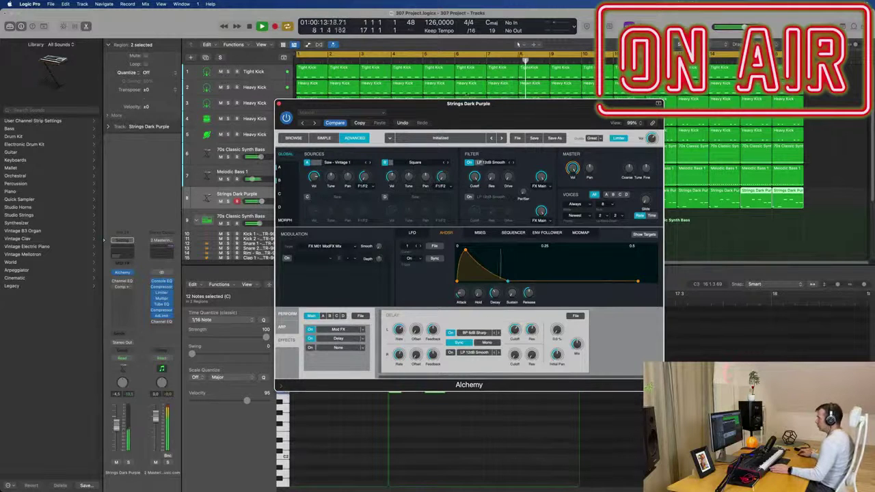
# Move the synth window aside and switch on the compressor insert of the Strings Dark Purple channel
pyautogui.moveTo(470, 100); pyautogui.dragTo(488, 101)
pyautogui.click(110, 304)
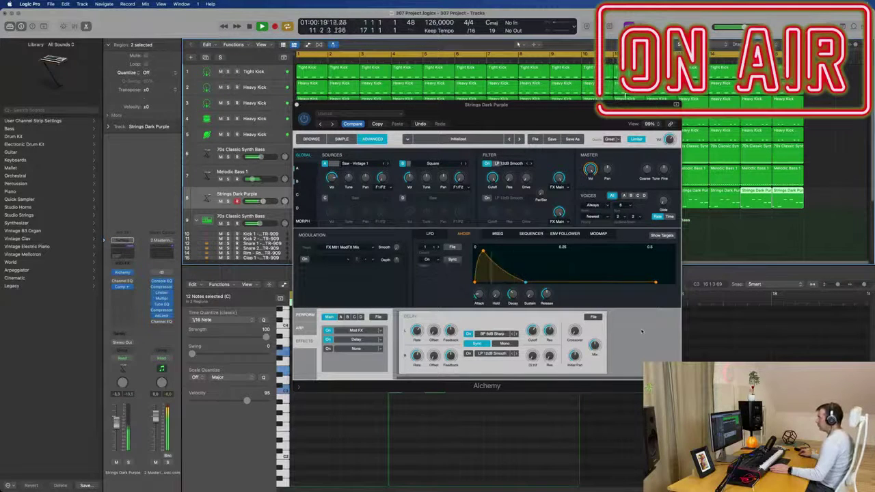
# Load the Syncopated Resonance preset in the Delay effect
pyautogui.click(594, 316)
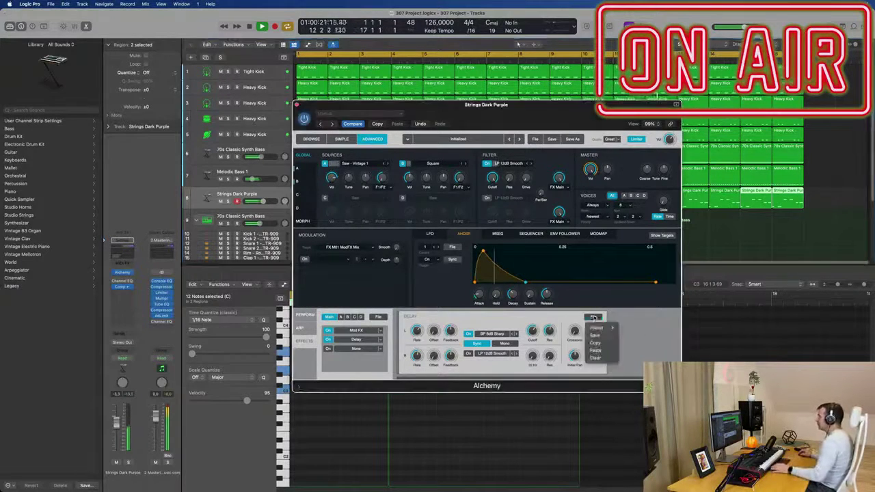
pyautogui.moveTo(599, 329)
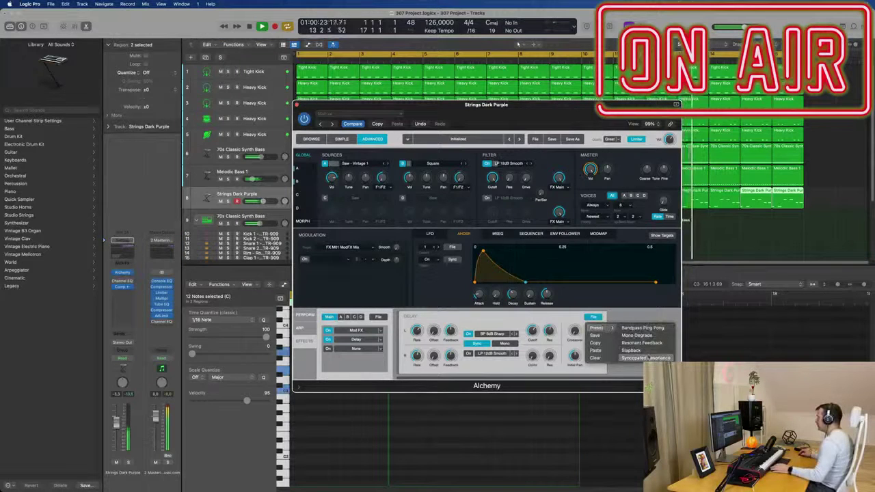
pyautogui.click(647, 358)
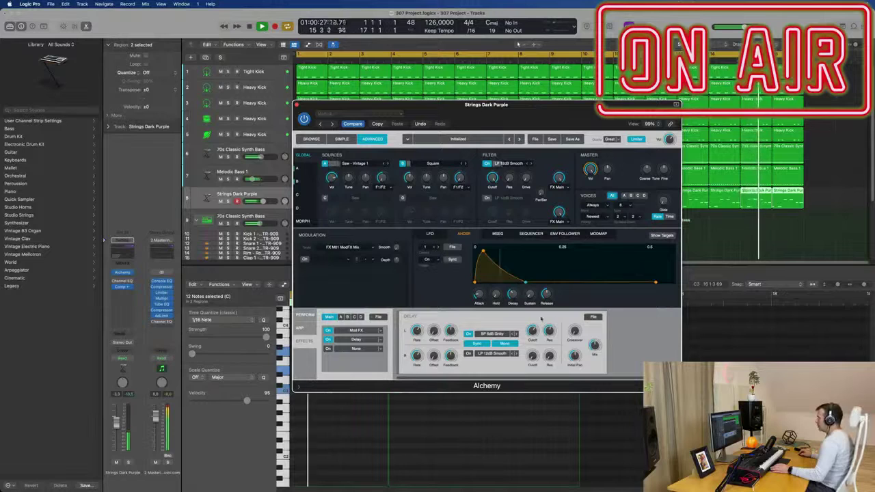
pyautogui.click(593, 316)
pyautogui.click(403, 323)
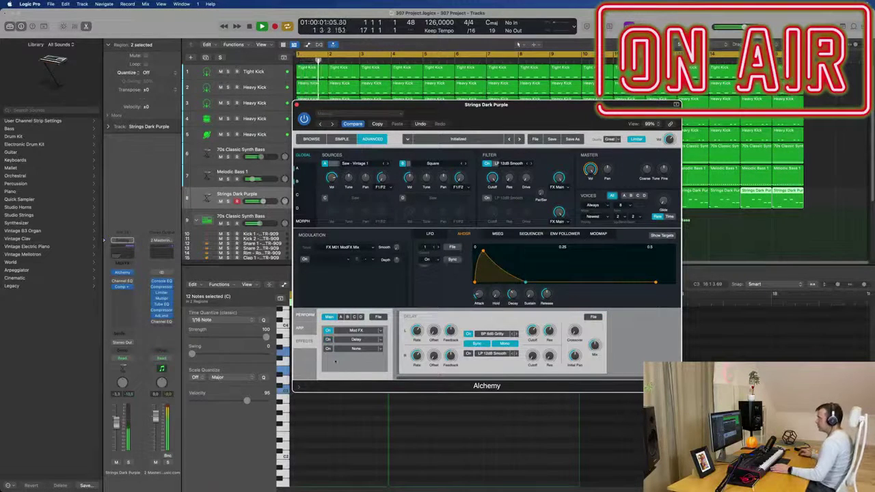
# Lower the Strings Dark Purple channel volume to -7.2 dB and compare the sound with source B switched off and on again
pyautogui.moveTo(114, 425); pyautogui.dragTo(115, 432)
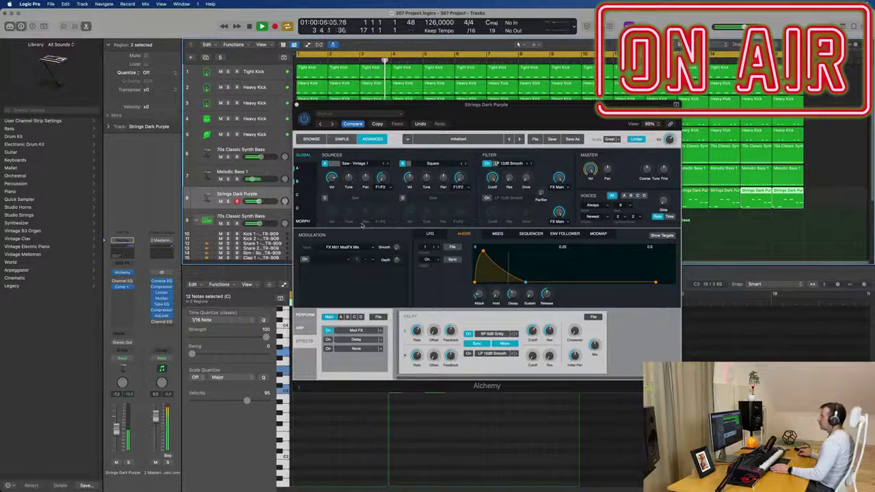
pyautogui.moveTo(481, 109); pyautogui.dragTo(497, 100)
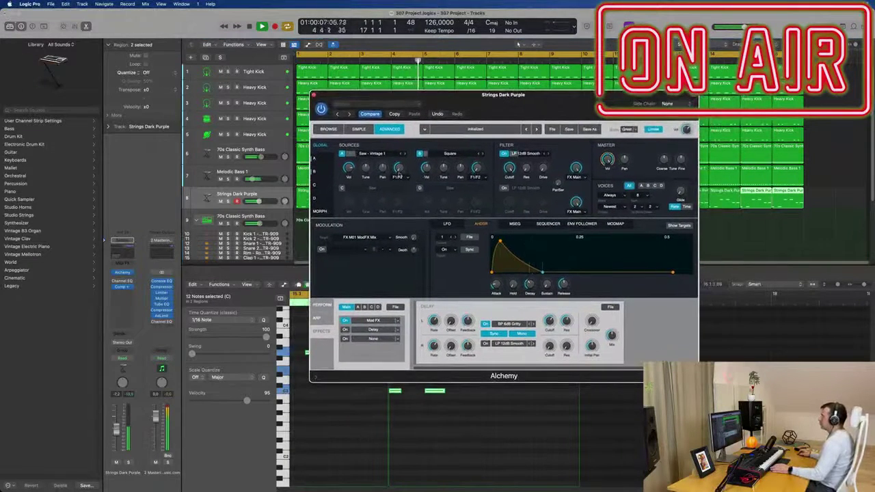
pyautogui.click(420, 153)
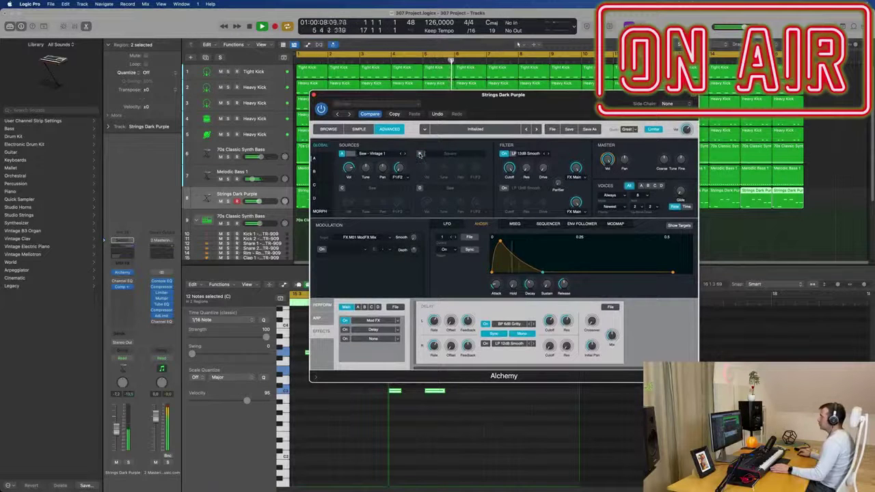
pyautogui.click(420, 154)
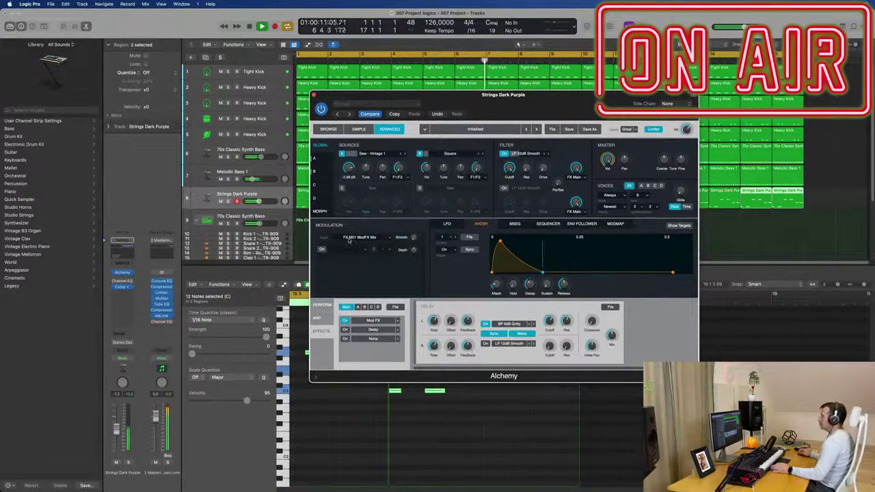
# Turn on source C and load the Metallic 01 waveform from the Complex virtual-analog category
pyautogui.click(343, 187)
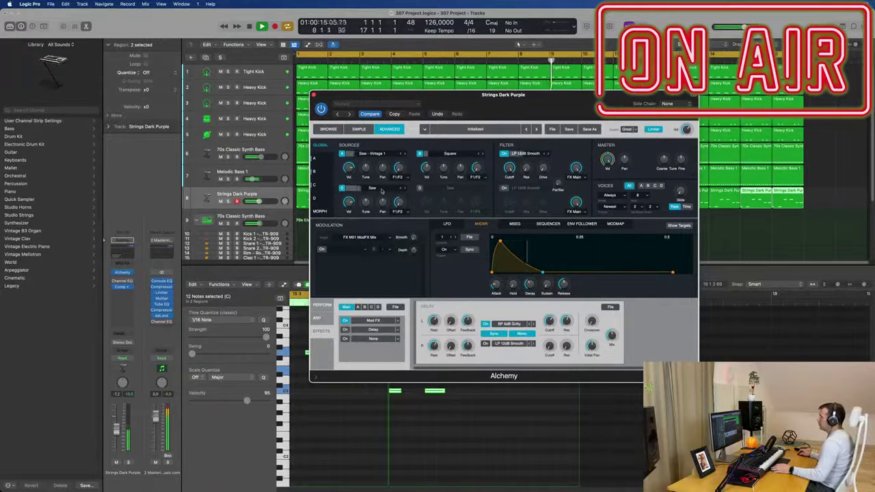
pyautogui.click(380, 188)
pyautogui.moveTo(383, 205)
pyautogui.moveTo(415, 228)
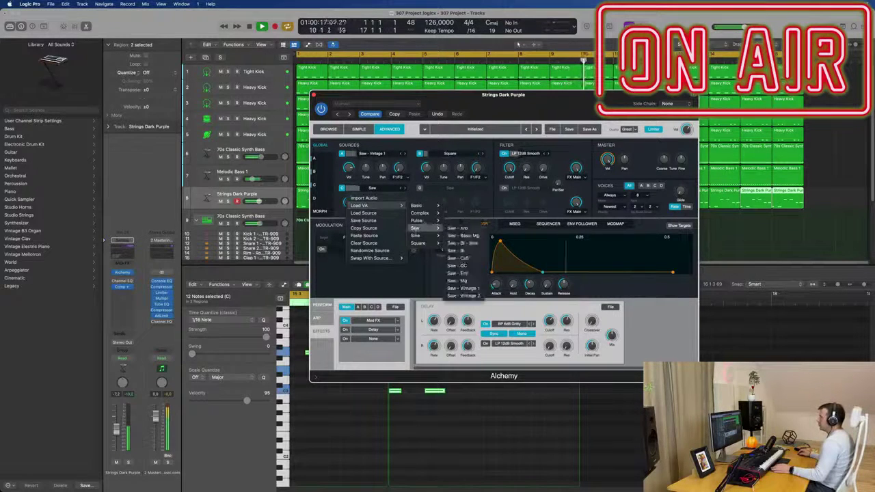
pyautogui.moveTo(420, 213)
pyautogui.click(459, 184)
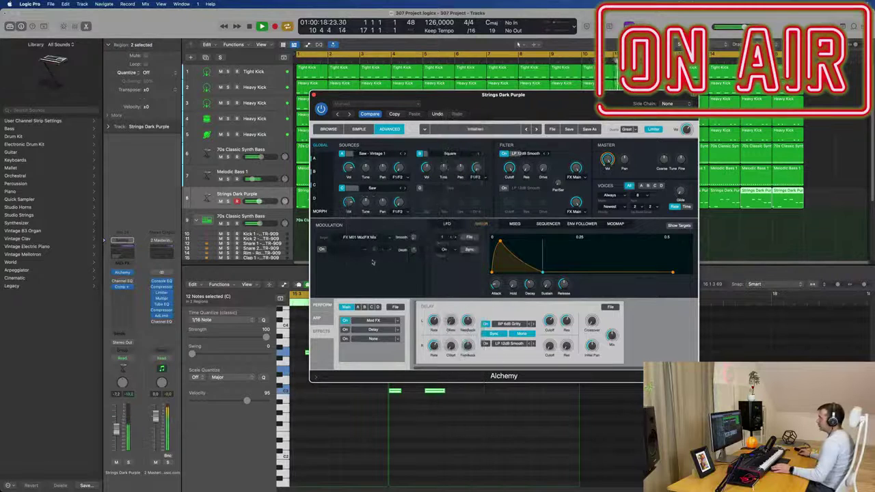
# Adjust the volume and coarse tuning of source C while trying other Metallic waveforms
pyautogui.moveTo(349, 202); pyautogui.dragTo(354, 182)
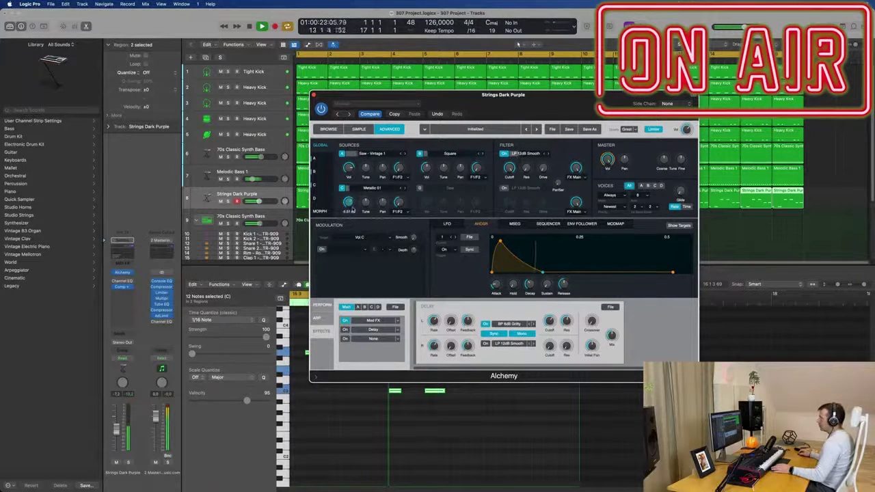
pyautogui.click(365, 203)
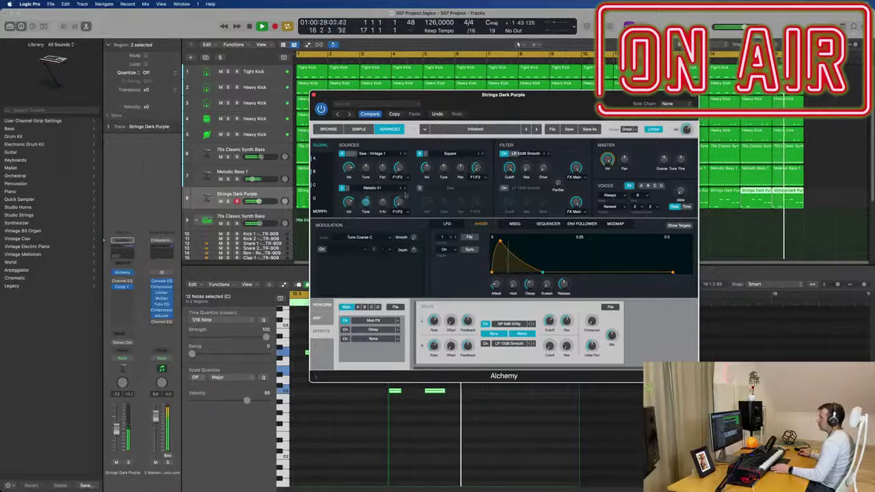
pyautogui.click(349, 202)
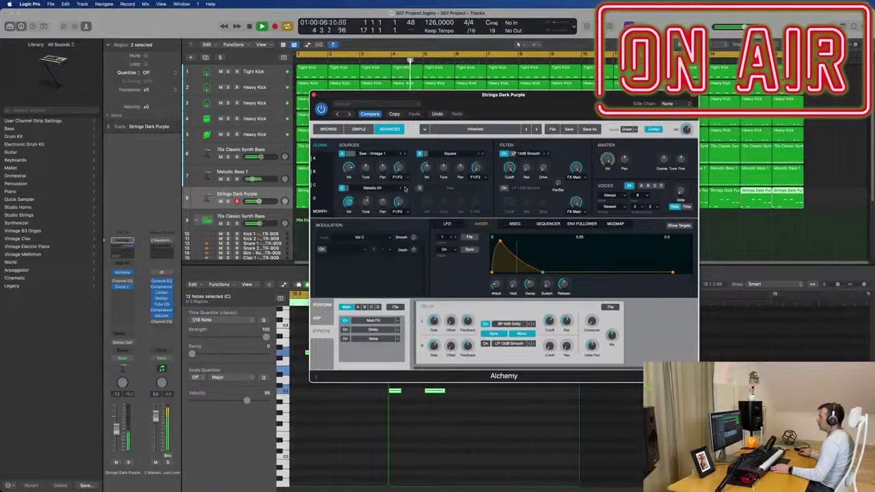
# Replace the waveform of source C with Saw - Arp from the virtual-analog saw category and adjust its volume
pyautogui.click(395, 191)
pyautogui.moveTo(399, 205)
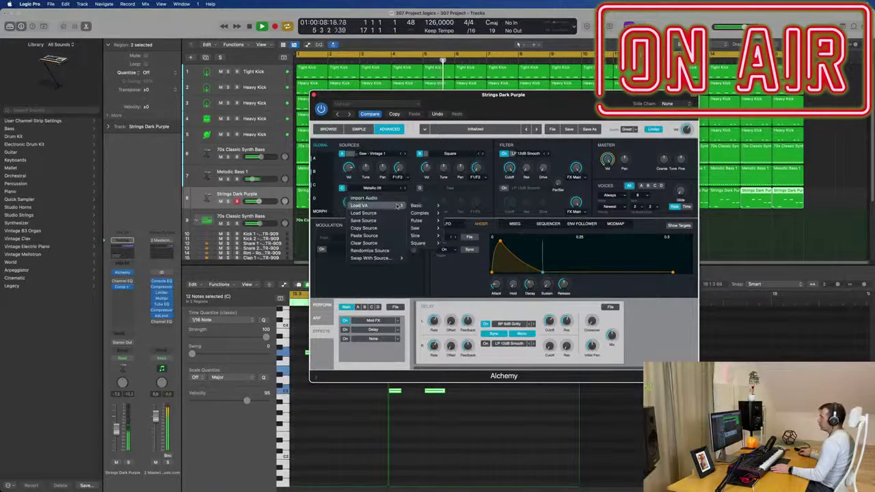
pyautogui.moveTo(432, 234)
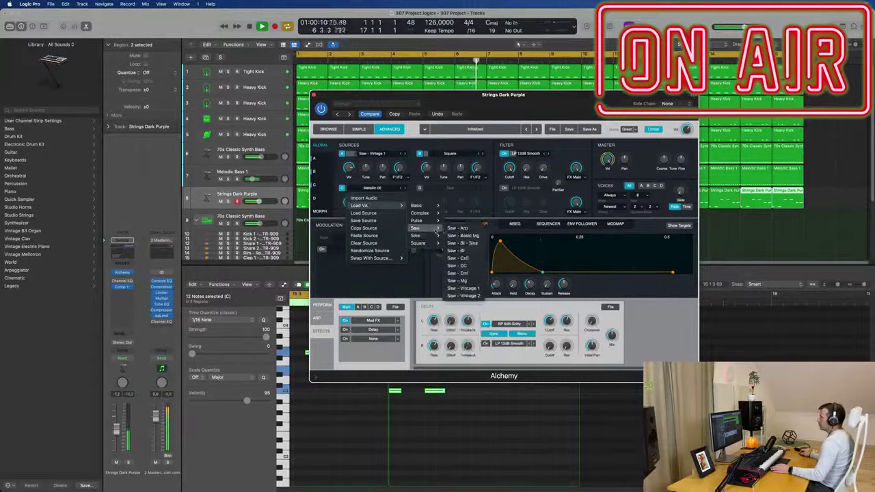
pyautogui.click(454, 229)
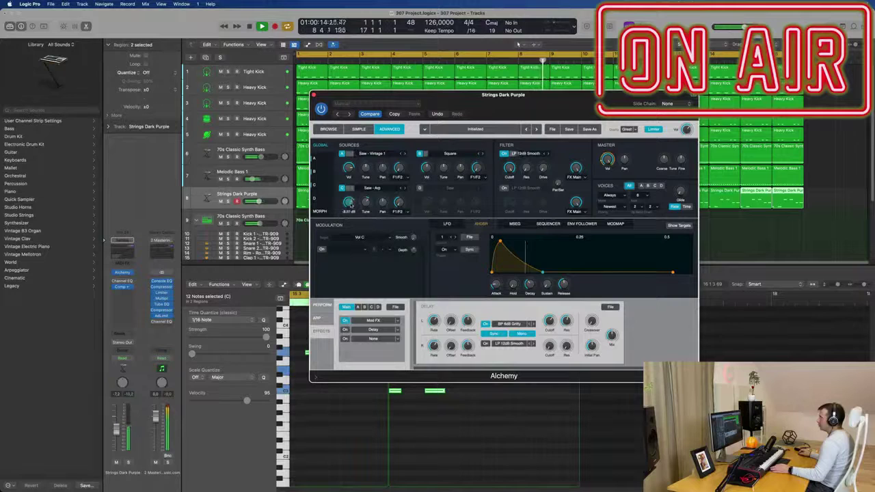
# Show the Mod FX settings and readjust the effect's Mix amount
pyautogui.click(363, 329)
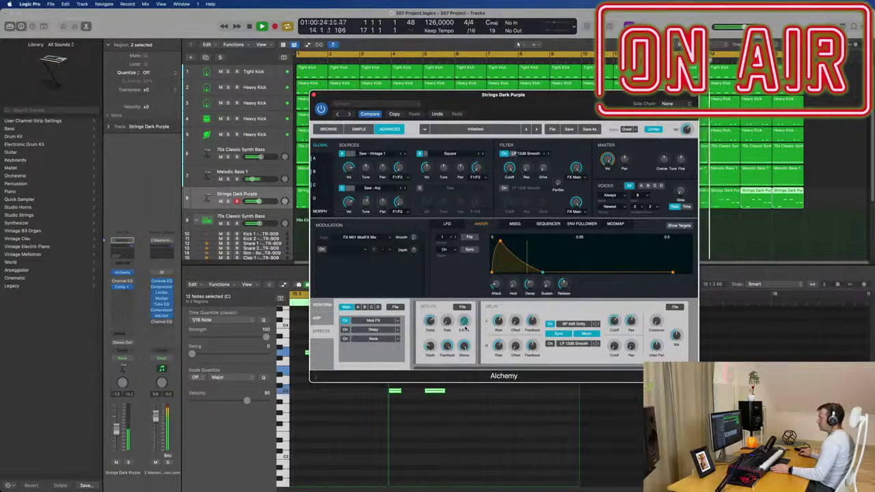
pyautogui.click(430, 322)
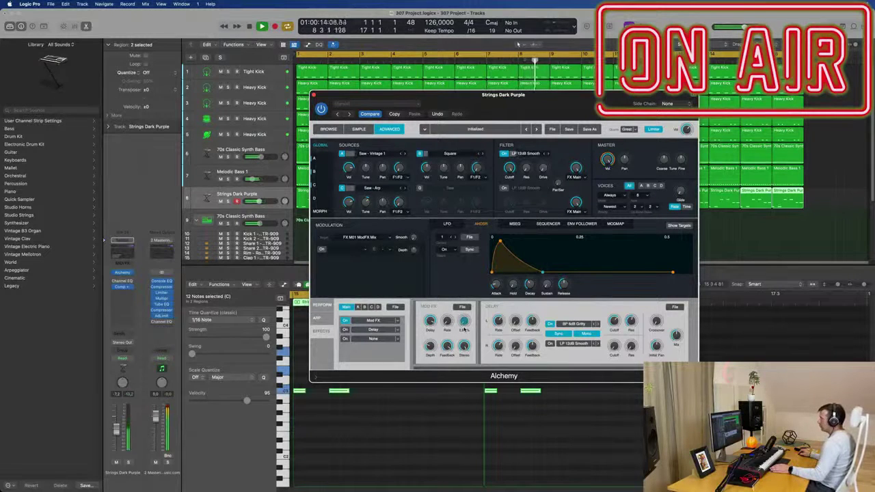
# Clear the Delay effect's settings and readjust its Mix amount
pyautogui.click(374, 330)
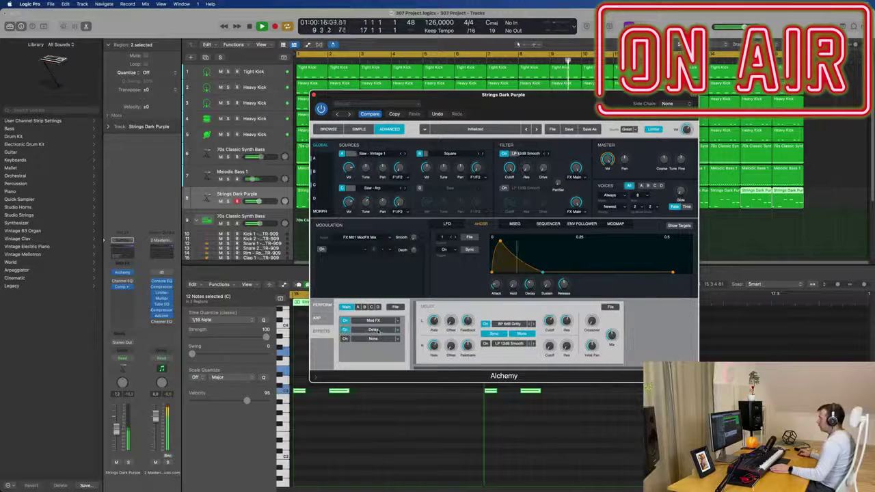
pyautogui.click(611, 307)
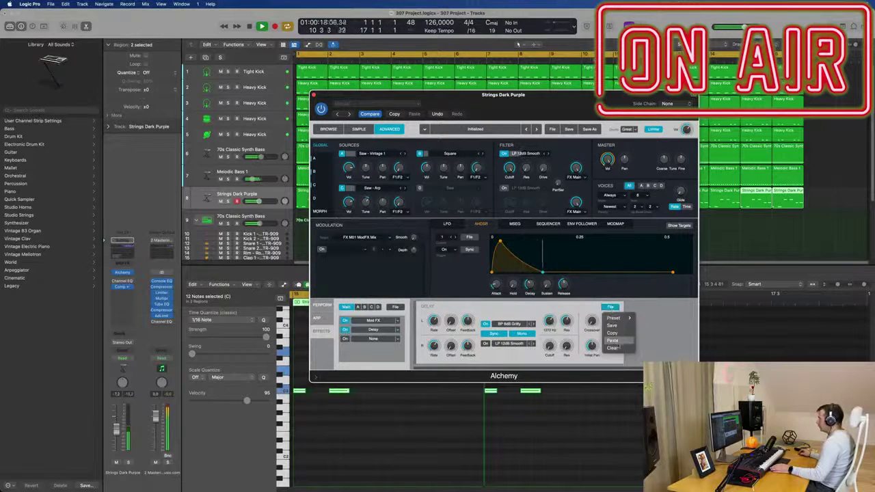
pyautogui.click(618, 347)
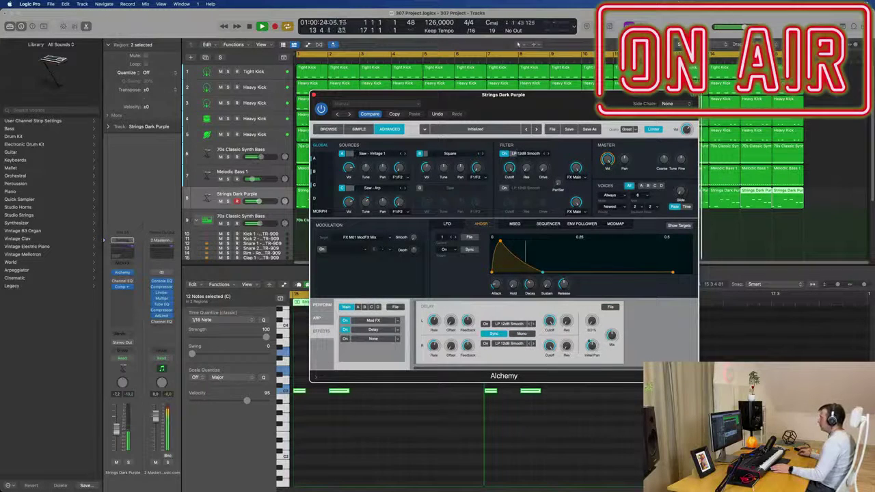
pyautogui.click(611, 335)
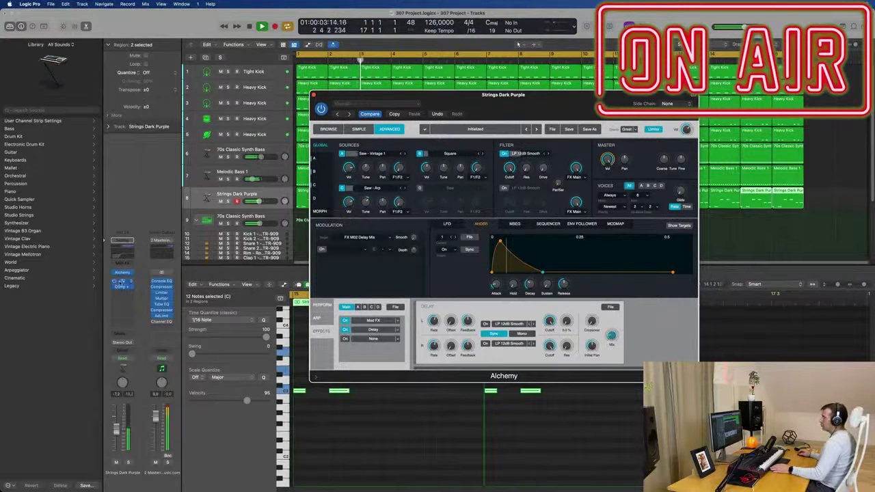
# Check the Channel EQ curve on the Strings Dark Purple track, close it and move the Alchemy window aside
pyautogui.click(120, 282)
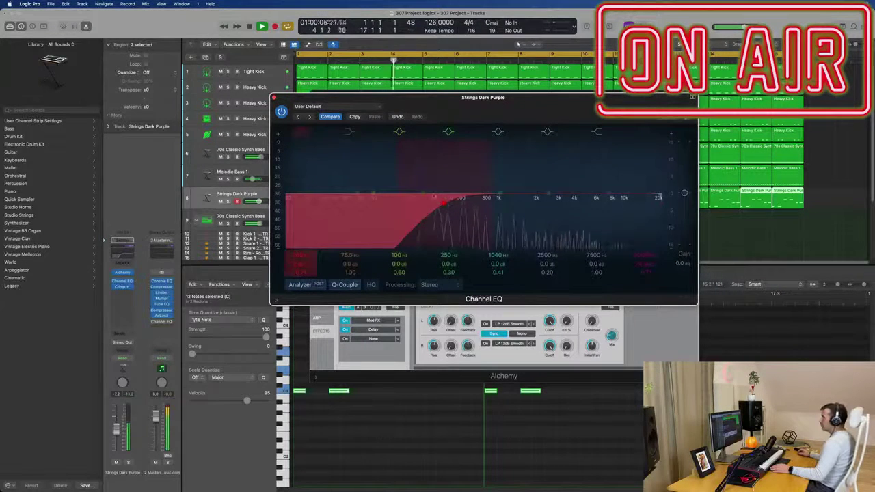
pyautogui.click(275, 98)
pyautogui.moveTo(554, 96); pyautogui.dragTo(874, 134)
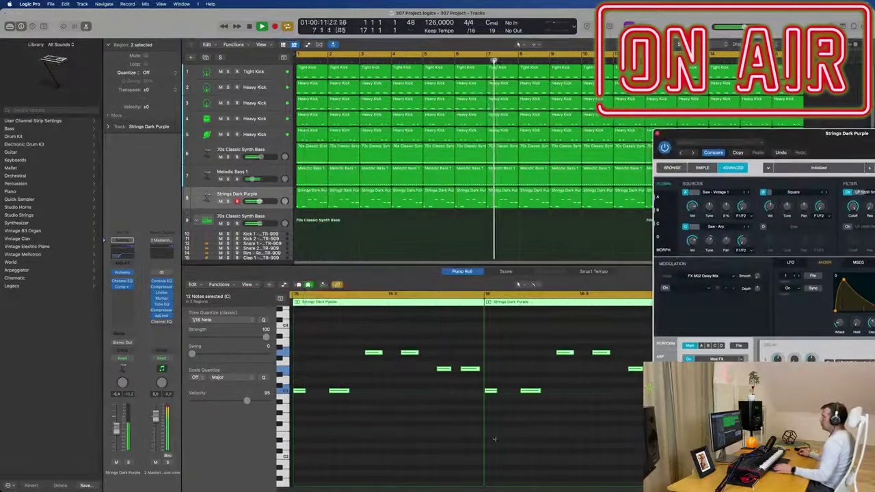
# Try deleting all the notes in the Strings Dark Purple regions, and undo the deletion
pyautogui.press('super+a')
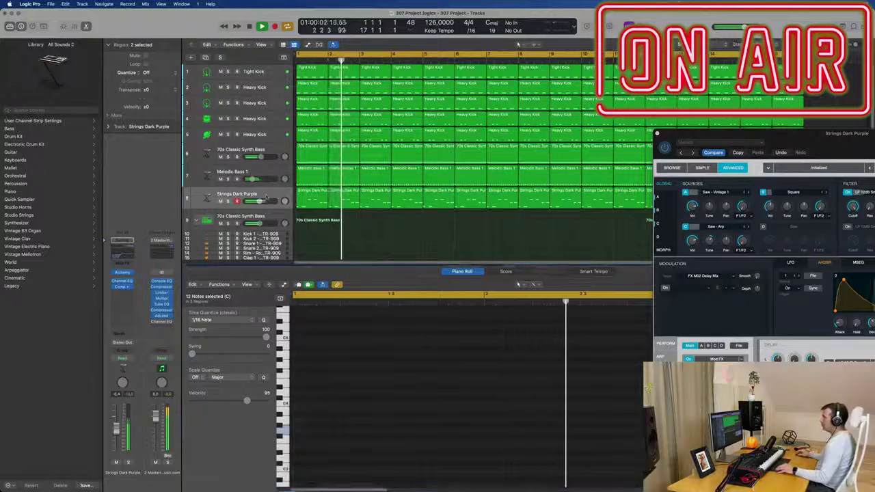
pyautogui.click(343, 233)
pyautogui.click(383, 406)
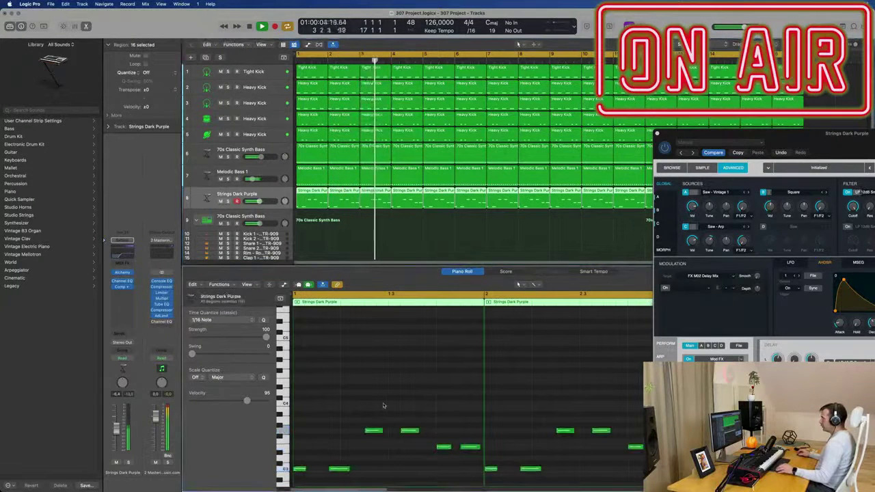
pyautogui.press('super+a')
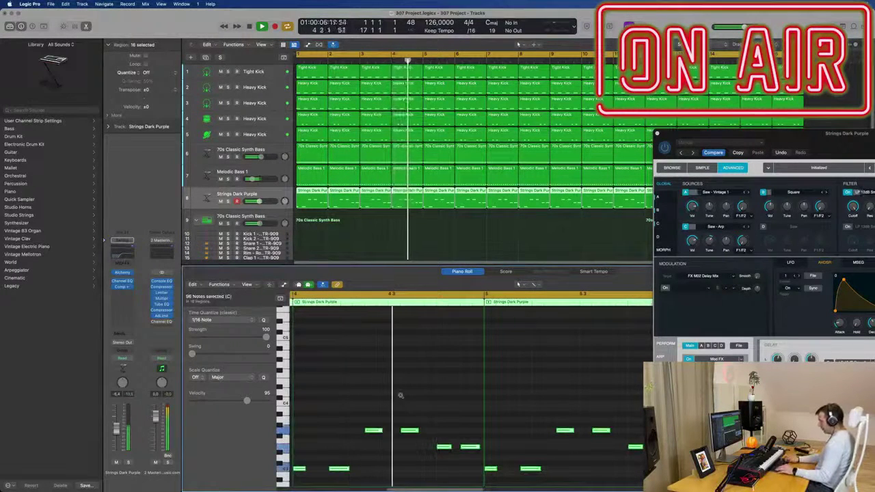
pyautogui.press('Delete')
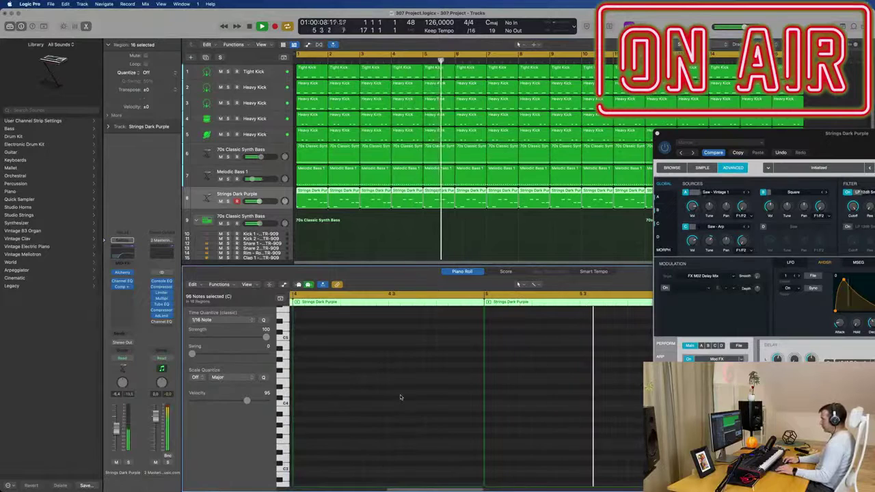
pyautogui.press('super+z')
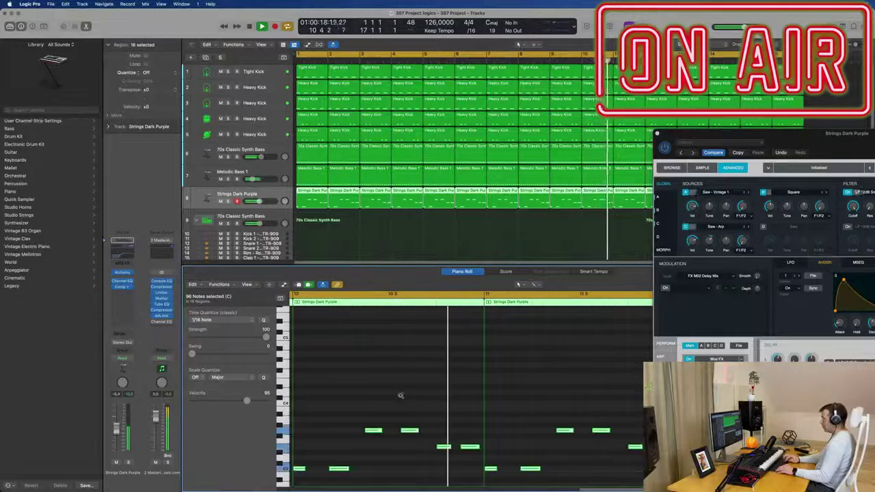
# Close the Alchemy window and create a new track with the same settings as Strings Dark Purple
pyautogui.moveTo(660, 134); pyautogui.dragTo(387, 110)
pyautogui.click(385, 111)
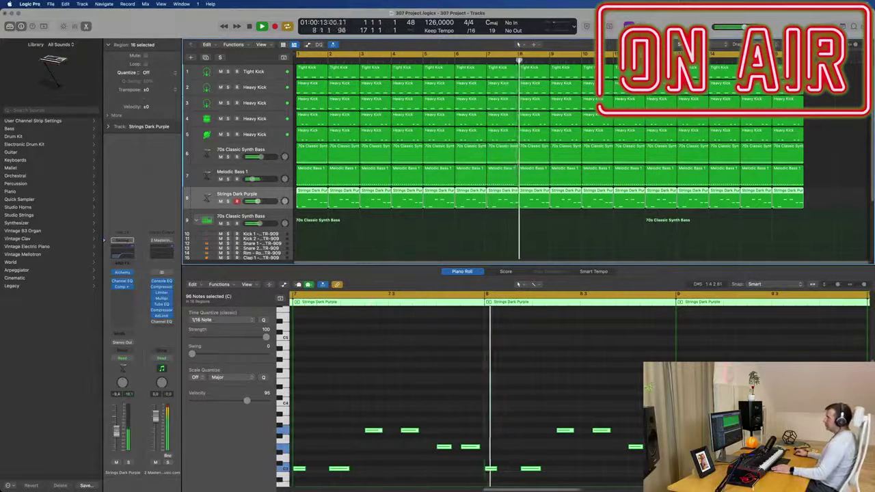
pyautogui.press('super+d')
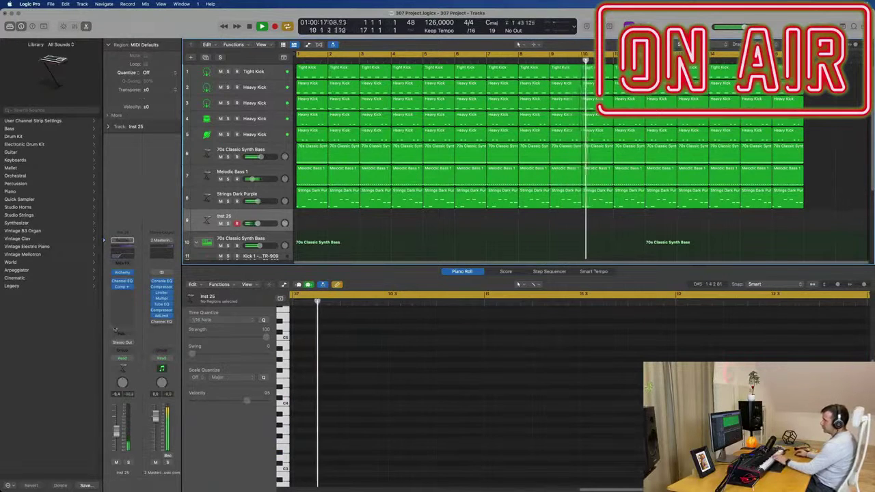
# Open Alchemy on the Inst 25 track and lengthen the AHDSR decay to about 0.5 s
pyautogui.click(119, 274)
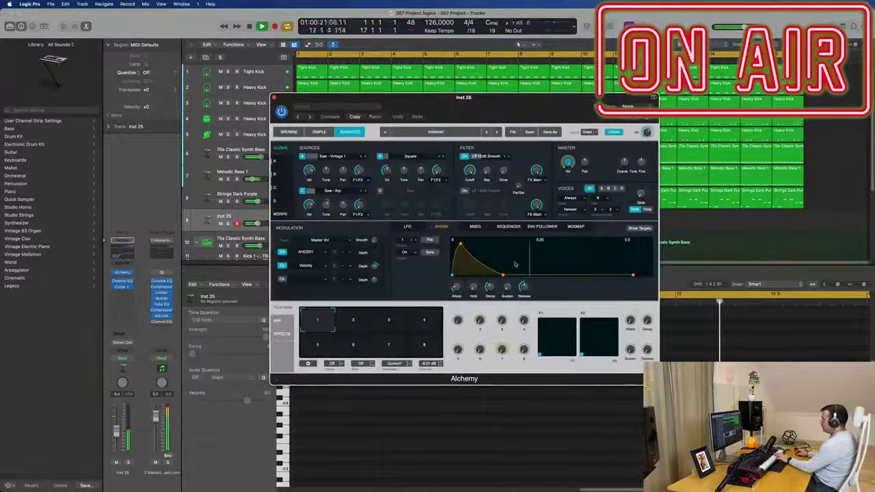
pyautogui.moveTo(503, 274); pyautogui.dragTo(557, 274)
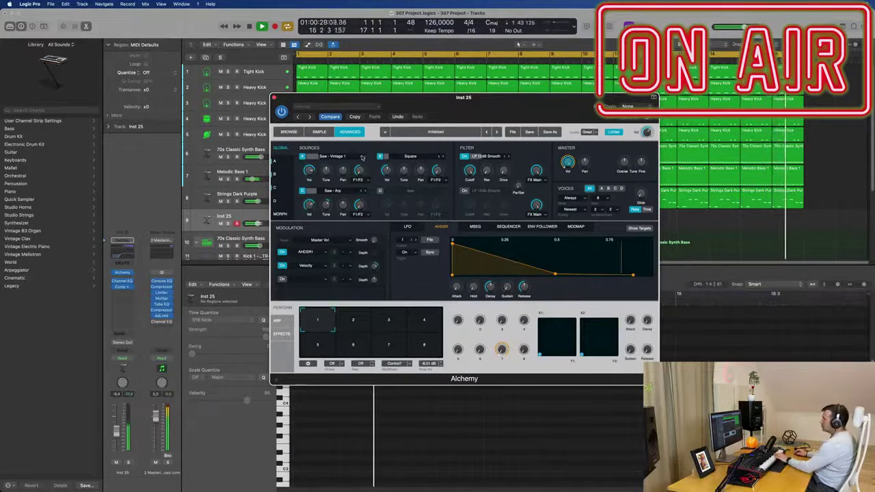
# Load the basic virtual-analog Saw waveform into sources A and B and lower the coarse tuning of source B
pyautogui.click(363, 156)
pyautogui.moveTo(345, 173)
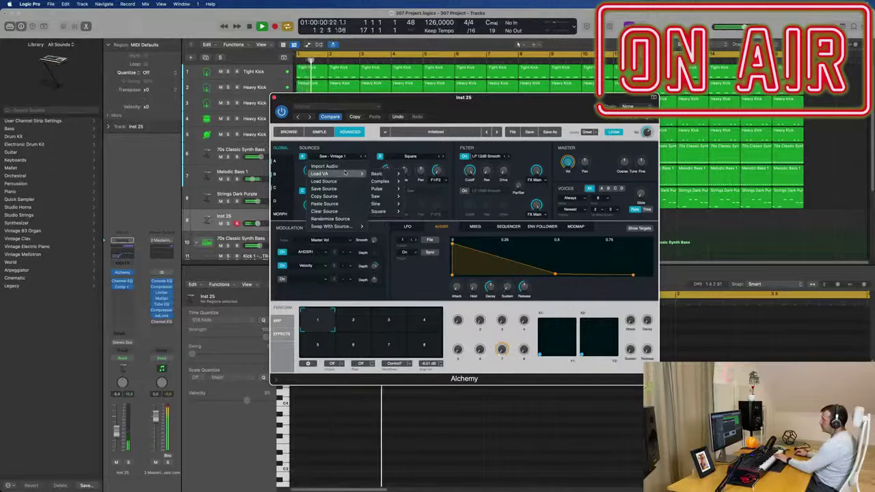
pyautogui.moveTo(376, 174)
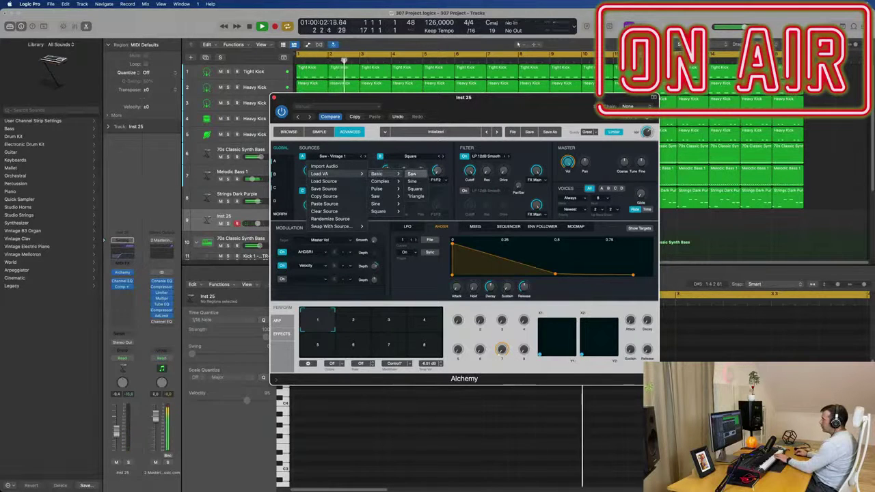
pyautogui.click(411, 174)
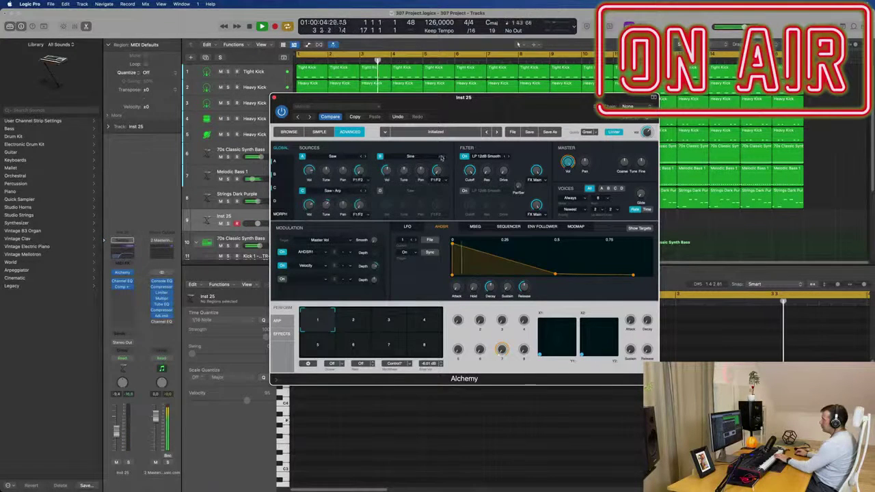
pyautogui.click(441, 157)
pyautogui.click(441, 157)
pyautogui.click(410, 156)
pyautogui.moveTo(398, 174)
pyautogui.moveTo(454, 174)
pyautogui.click(489, 173)
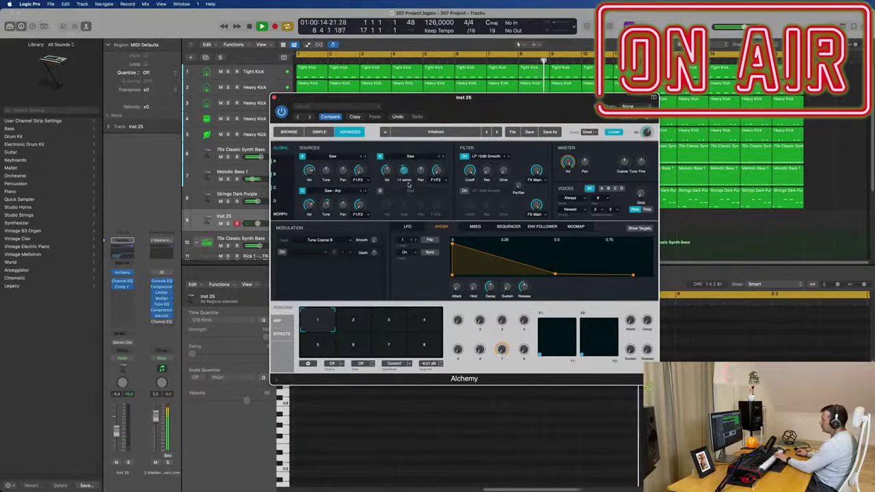
# Toggle the low-cut band in the Channel EQ of Inst 25 and close the EQ
pyautogui.click(123, 281)
pyautogui.click(307, 138)
pyautogui.click(281, 105)
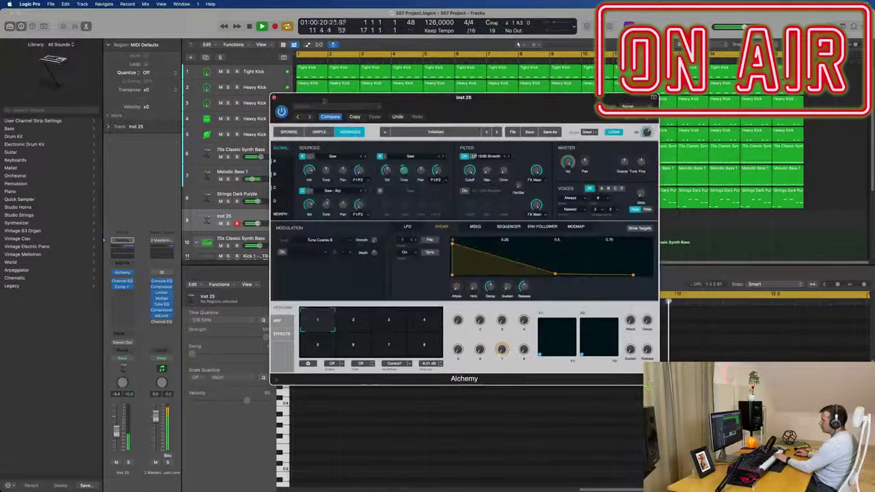
# Turn off source C and lengthen the AHDSR decay to about 2.5 s
pyautogui.moveTo(353, 103); pyautogui.dragTo(384, 105)
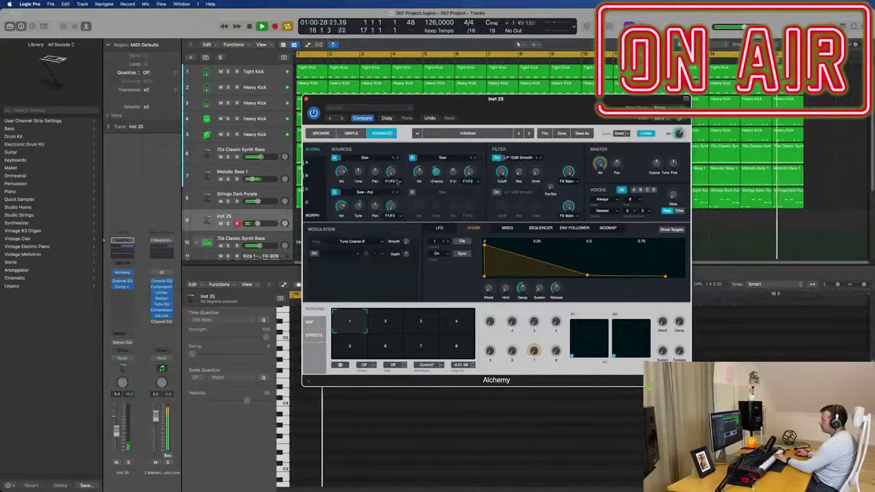
pyautogui.click(334, 192)
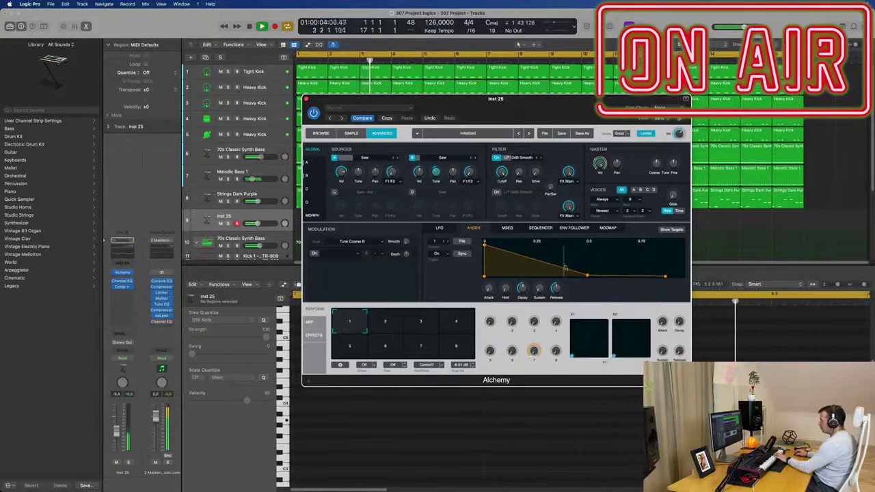
pyautogui.moveTo(586, 275); pyautogui.dragTo(613, 279)
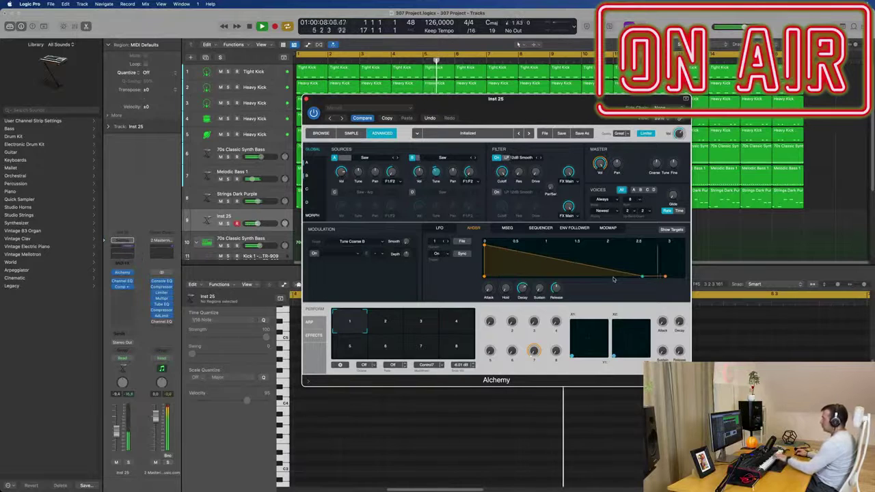
# Assign LFO1 as the modulation source for the coarse tuning of source B
pyautogui.moveTo(534, 112); pyautogui.dragTo(518, 120)
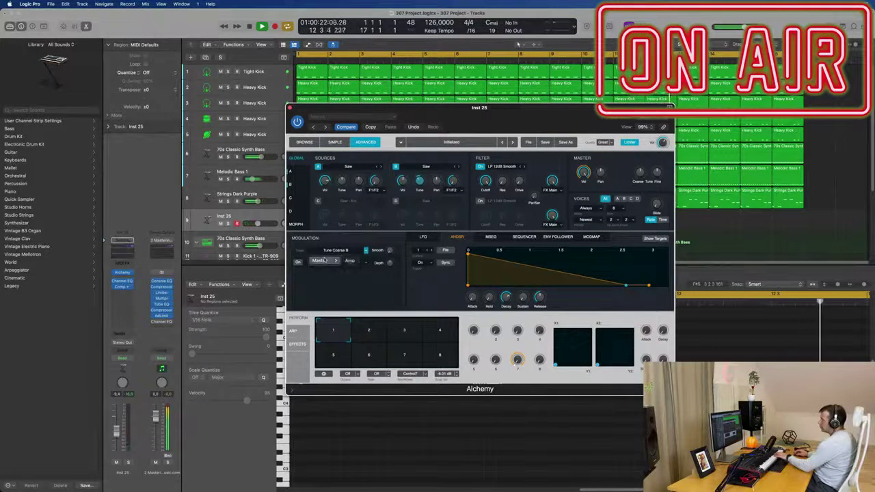
pyautogui.click(298, 263)
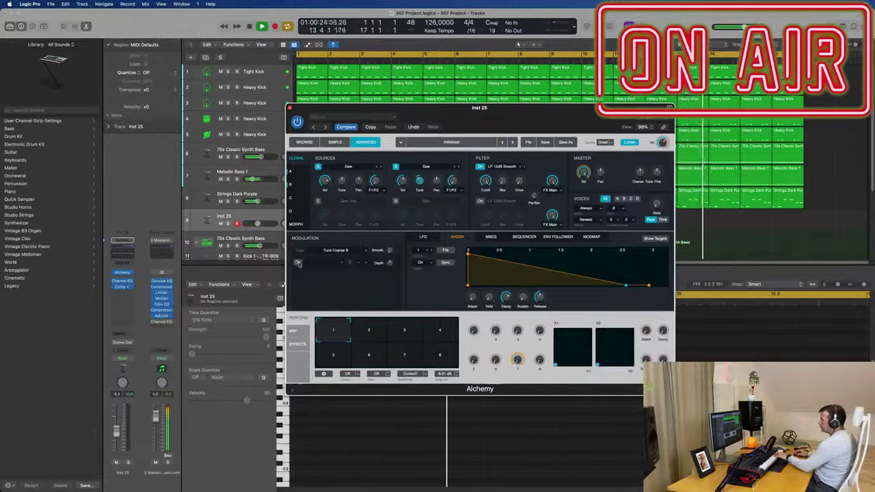
pyautogui.click(322, 263)
pyautogui.moveTo(331, 272)
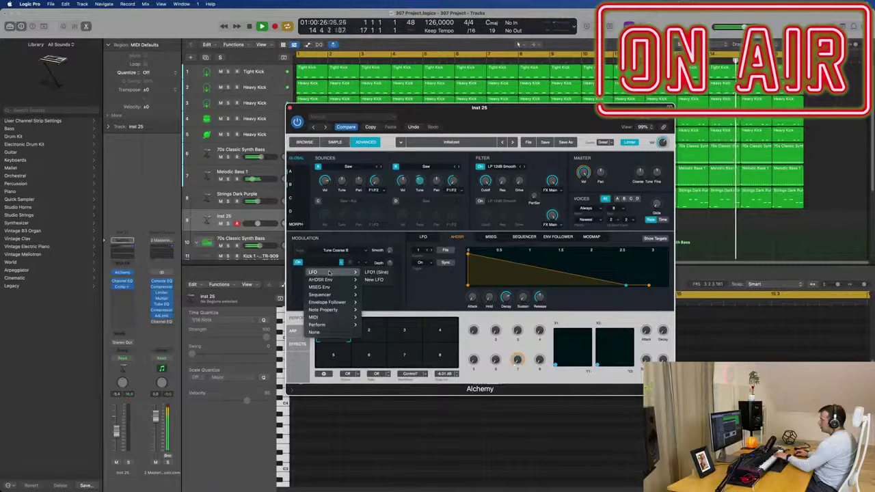
pyautogui.click(373, 272)
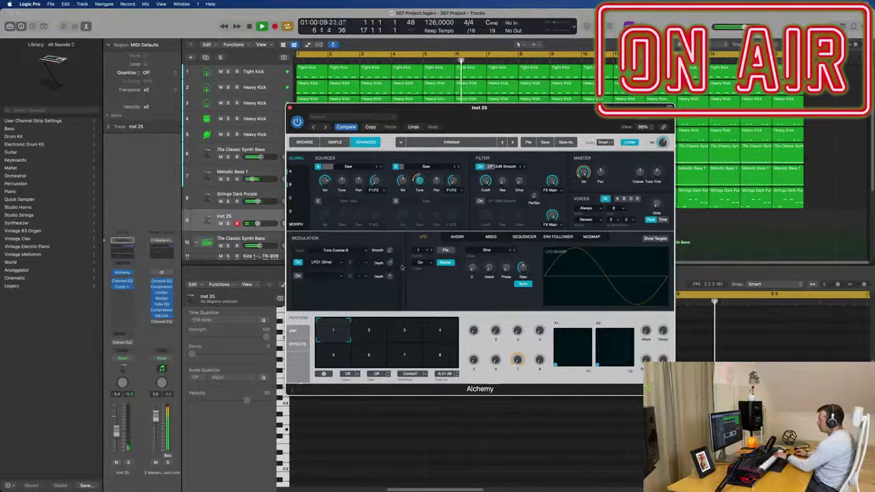
# Change the LFO1 shape to Square and adjust its modulation depth on the coarse tuning of source B
pyautogui.moveTo(525, 268)
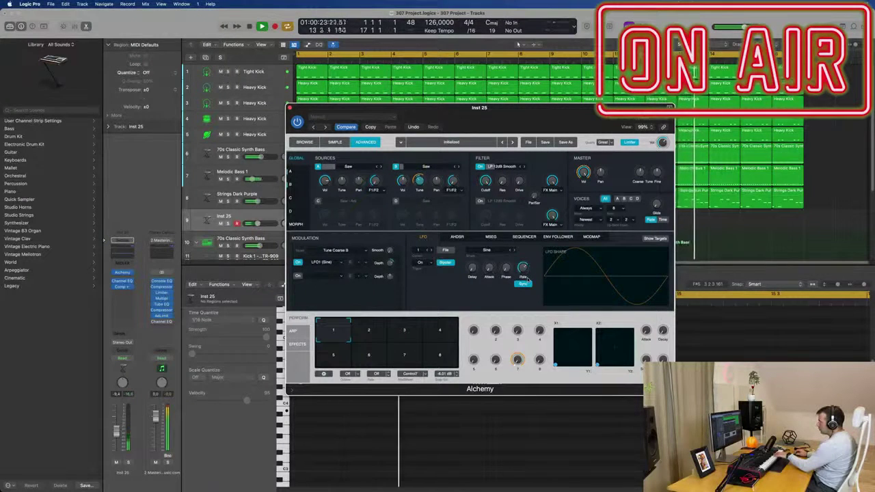
pyautogui.click(514, 250)
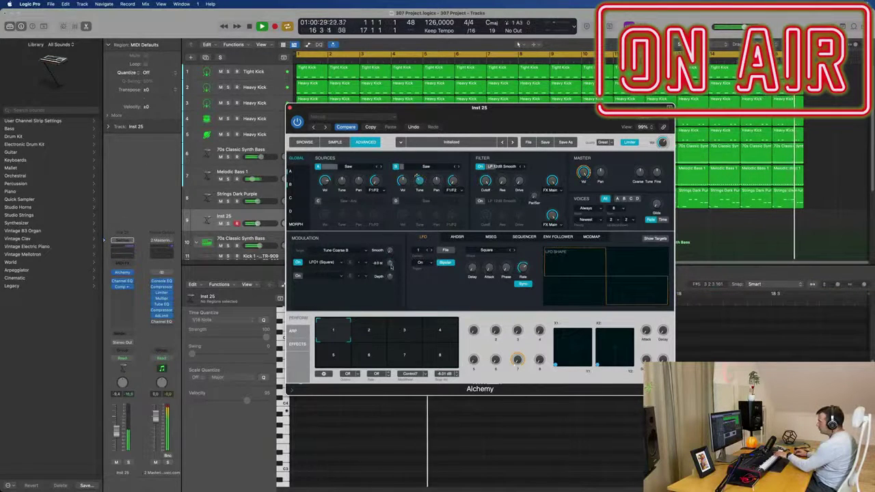
pyautogui.moveTo(391, 264)
pyautogui.mouseDown()
pyautogui.moveTo(392, 277)
pyautogui.moveTo(392, 262)
pyautogui.mouseUp()
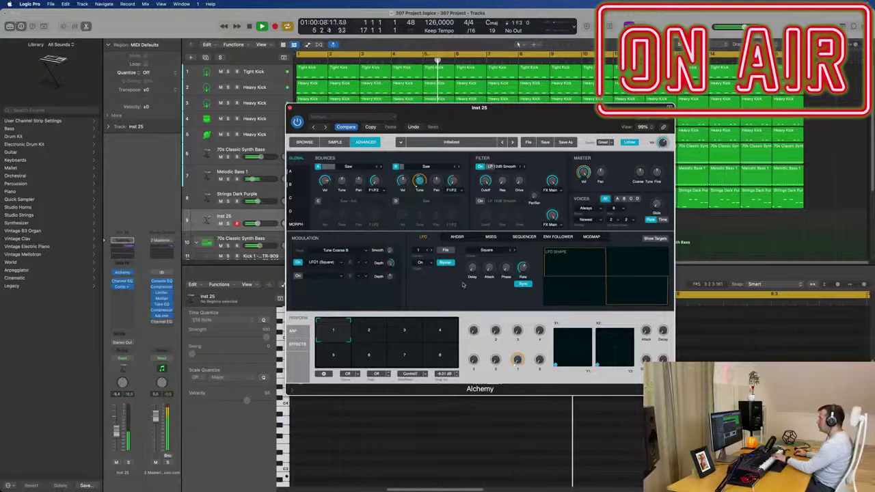
# Show the Alchemy effects and replace the Delay with a Convolution Reverb
pyautogui.click(296, 332)
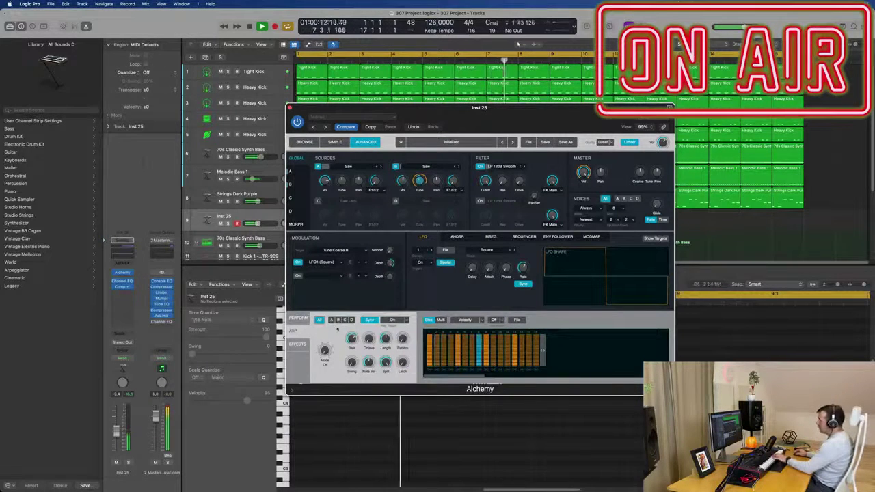
pyautogui.click(298, 344)
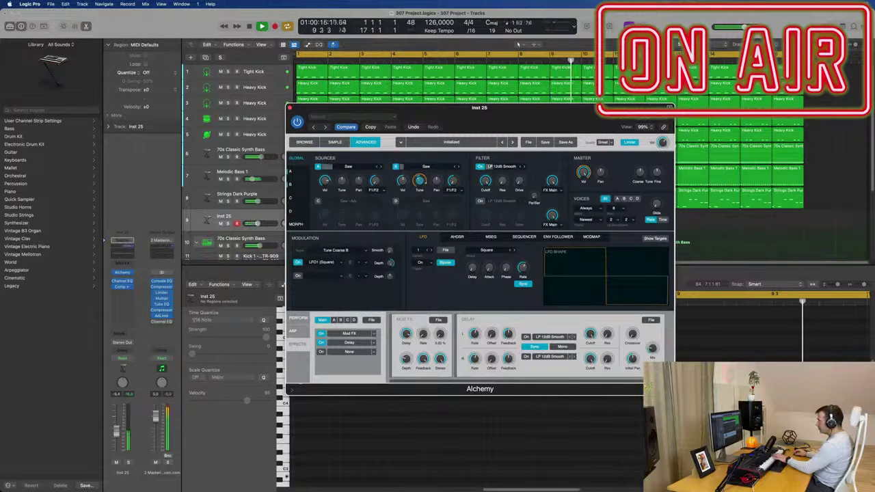
pyautogui.click(362, 343)
pyautogui.moveTo(346, 374)
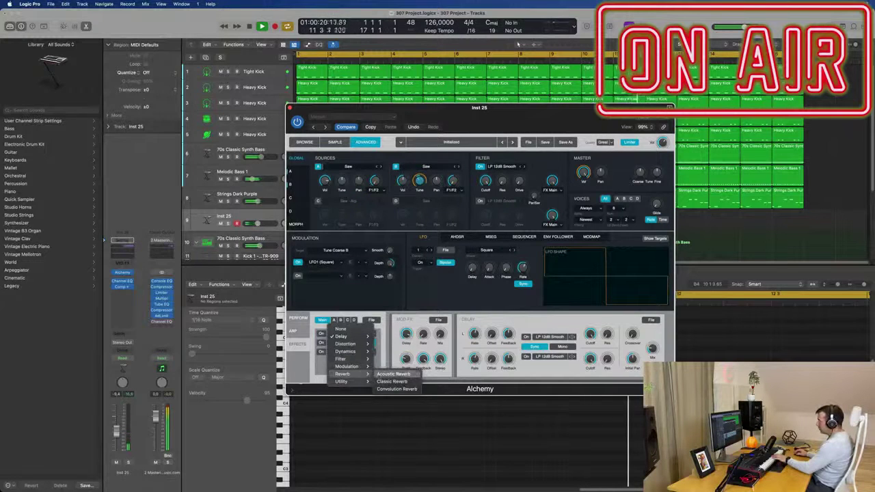
pyautogui.click(397, 389)
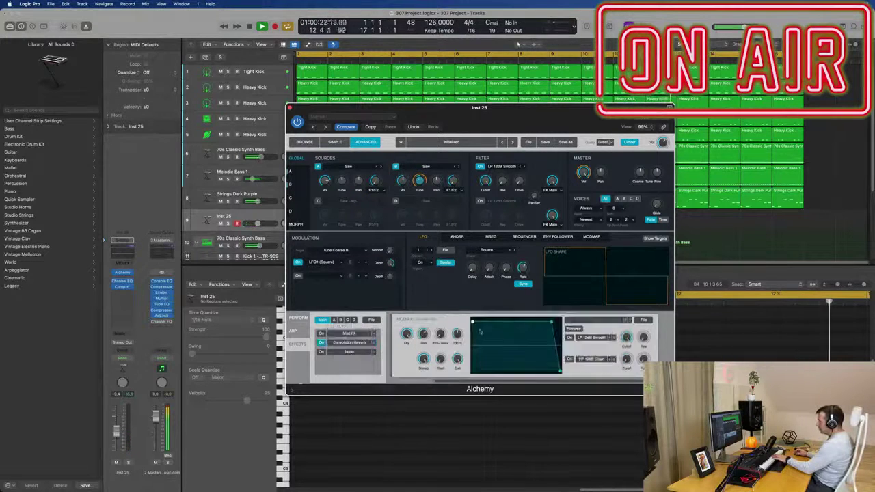
# Load the Nice Cave preset into the Convolution Reverb and audition it against the track
pyautogui.click(651, 320)
pyautogui.moveTo(648, 332)
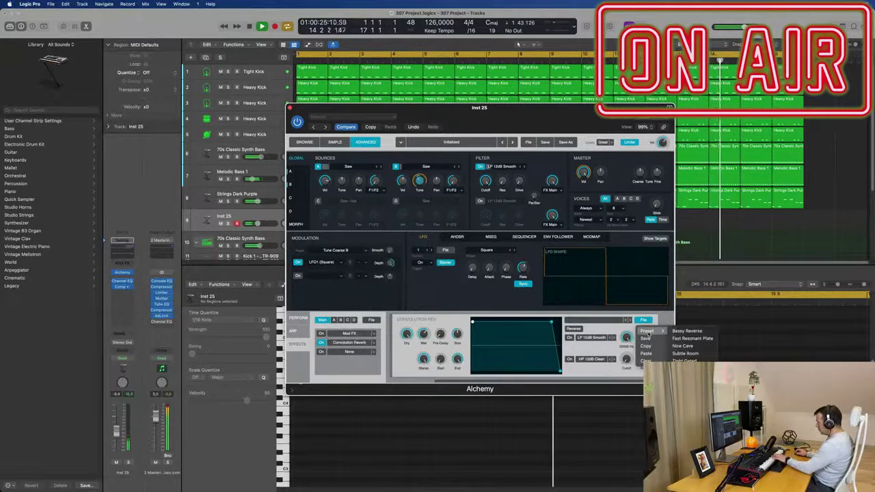
pyautogui.click(684, 347)
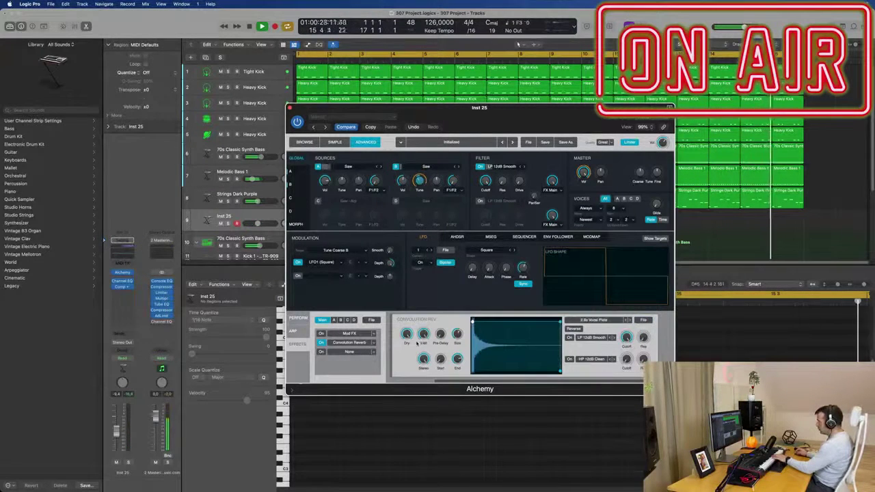
pyautogui.moveTo(558, 116); pyautogui.dragTo(630, 139)
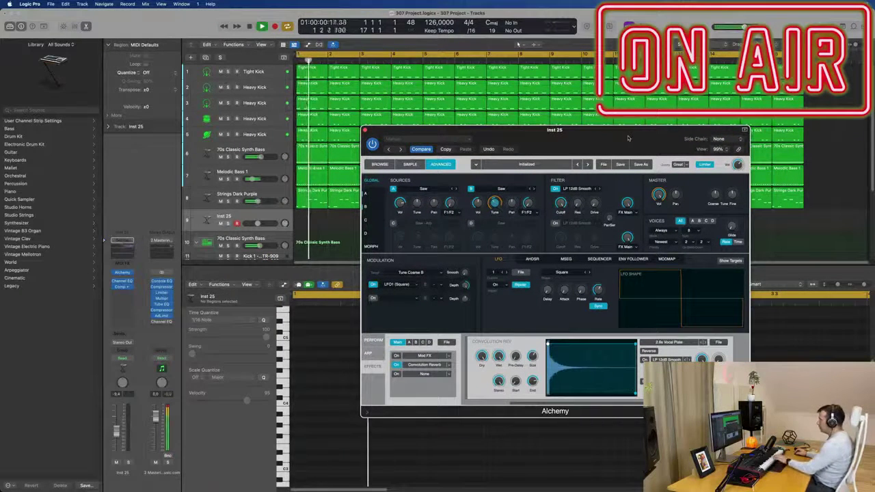
pyautogui.moveTo(622, 142); pyautogui.dragTo(529, 123)
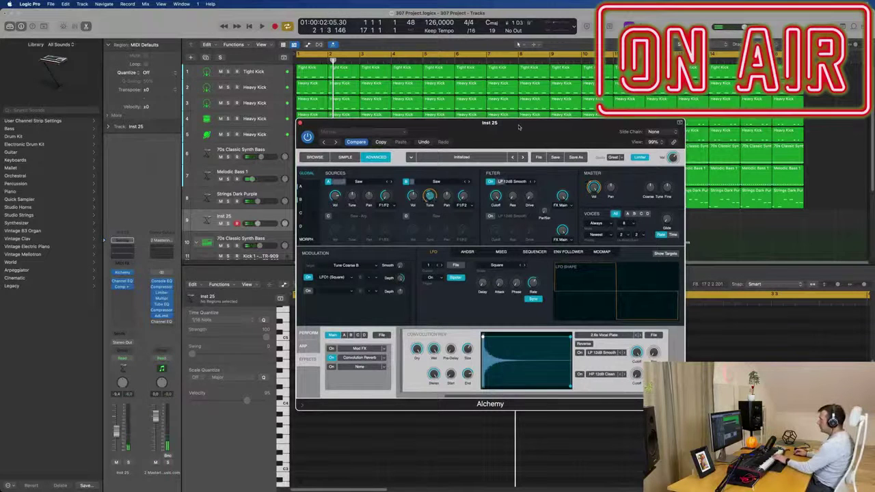
pyautogui.press('space')
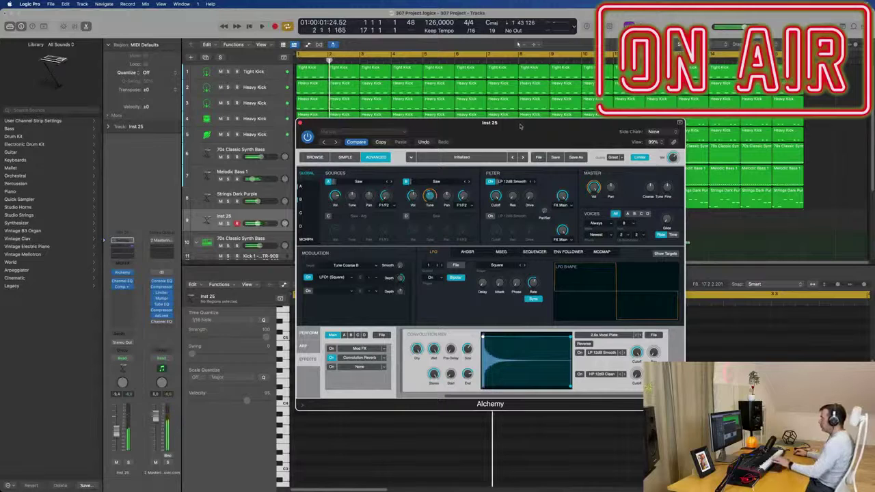
pyautogui.moveTo(520, 126); pyautogui.dragTo(506, 141)
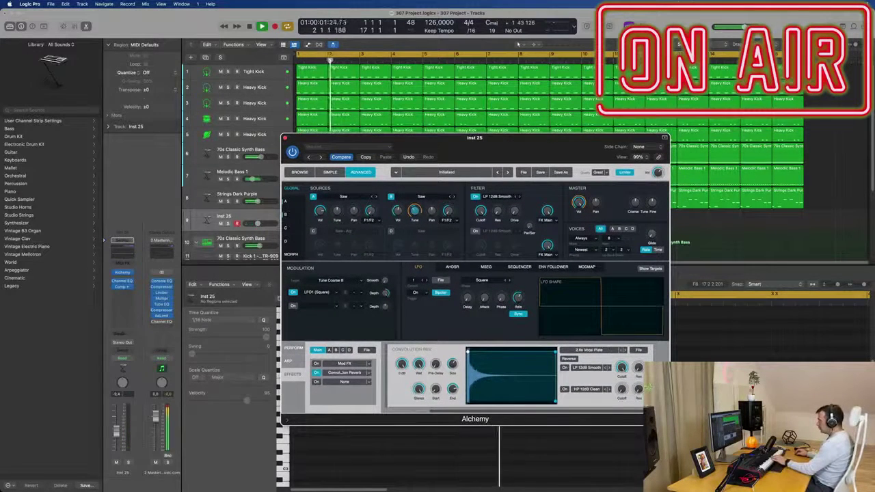
# Replace the Convolution Reverb in the Alchemy effects rack with a Classic Reverb
pyautogui.click(367, 373)
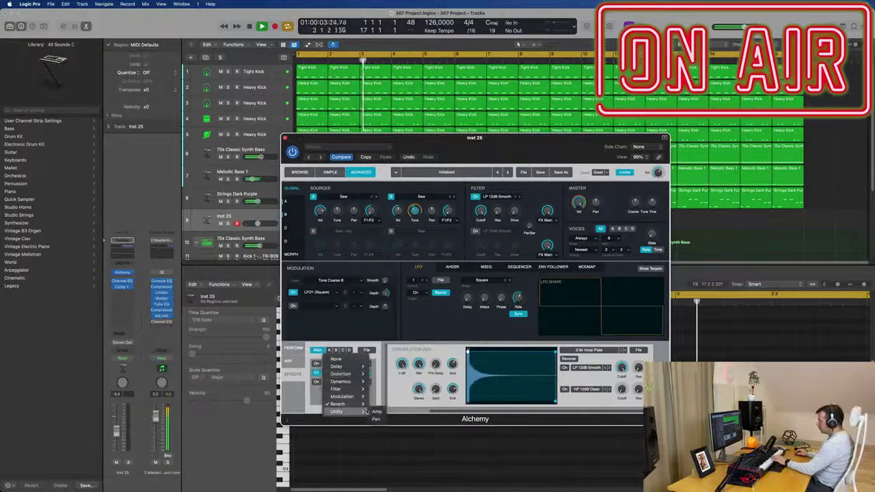
pyautogui.moveTo(342, 405)
pyautogui.click(390, 411)
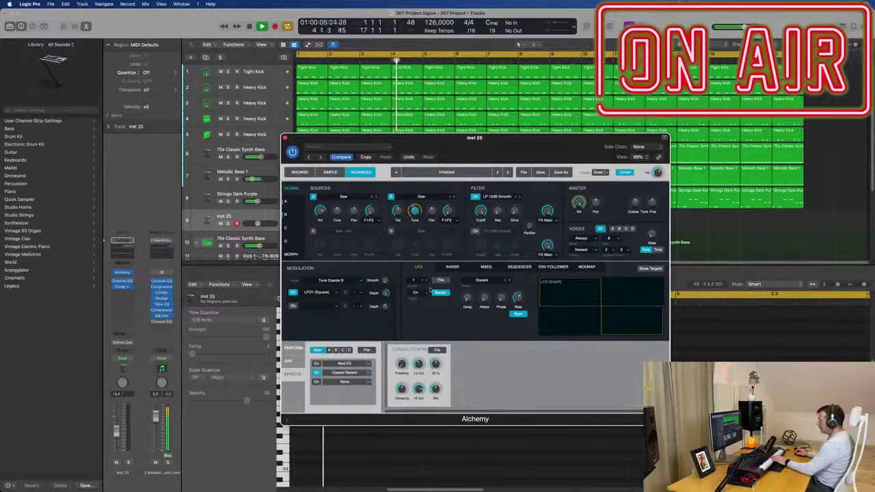
pyautogui.moveTo(475, 153); pyautogui.dragTo(526, 156)
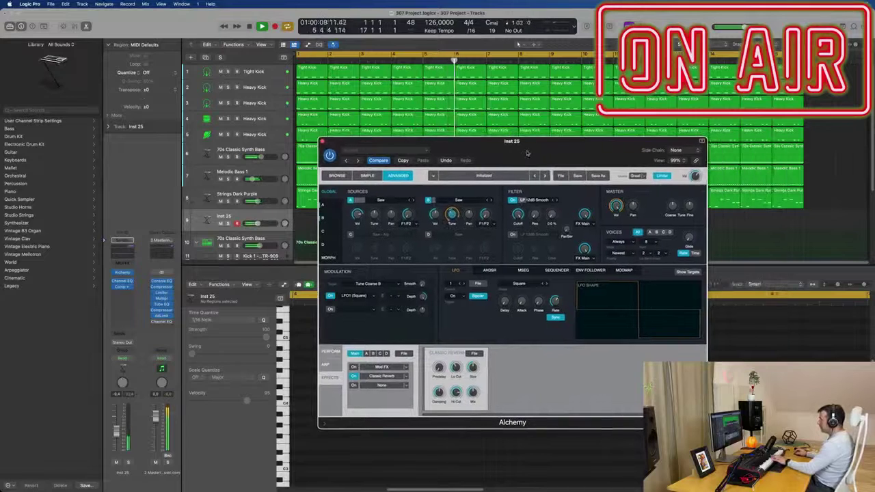
# Try the Muffled Echo preset on the Classic Reverb, then load the Small Bright Room preset instead
pyautogui.click(475, 353)
pyautogui.moveTo(478, 365)
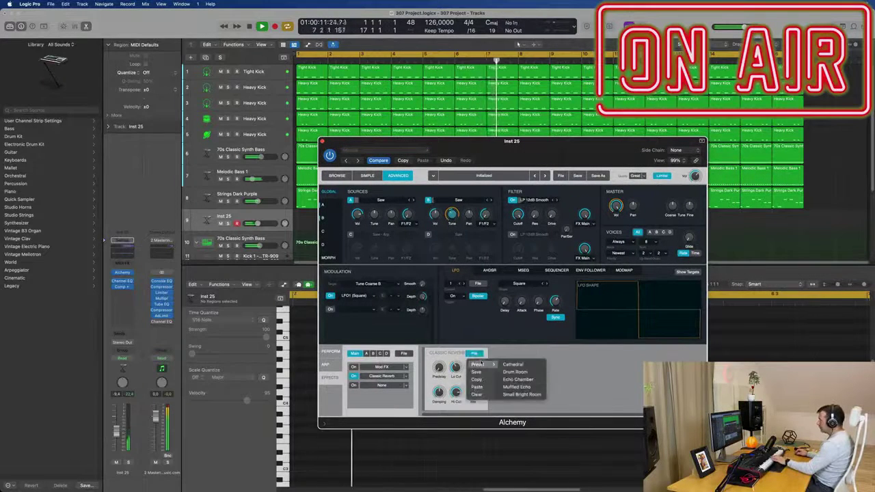
pyautogui.click(521, 387)
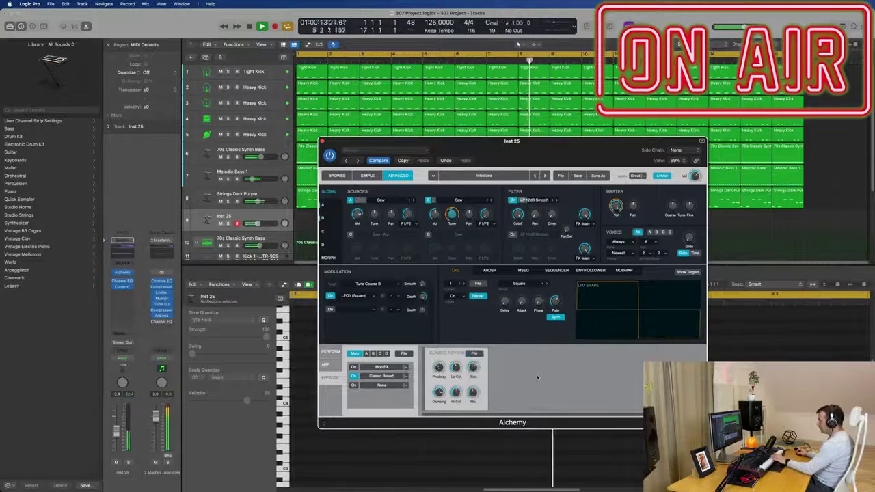
pyautogui.click(475, 354)
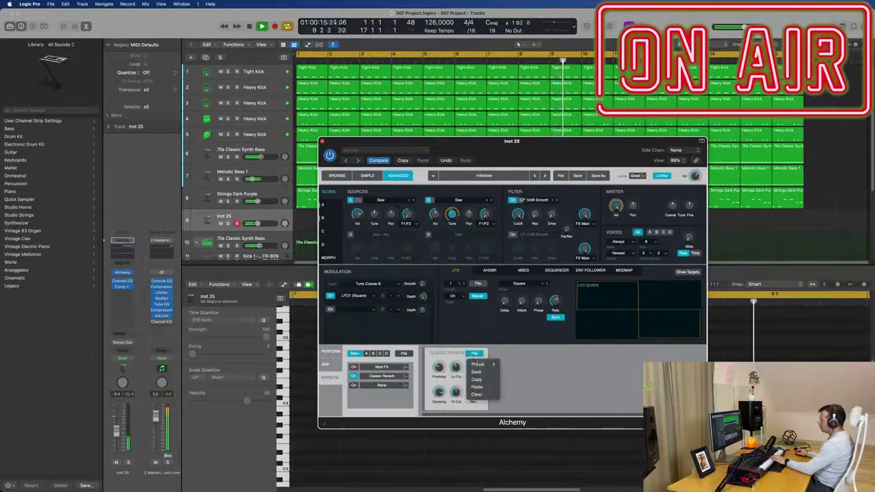
pyautogui.moveTo(479, 365)
pyautogui.click(524, 395)
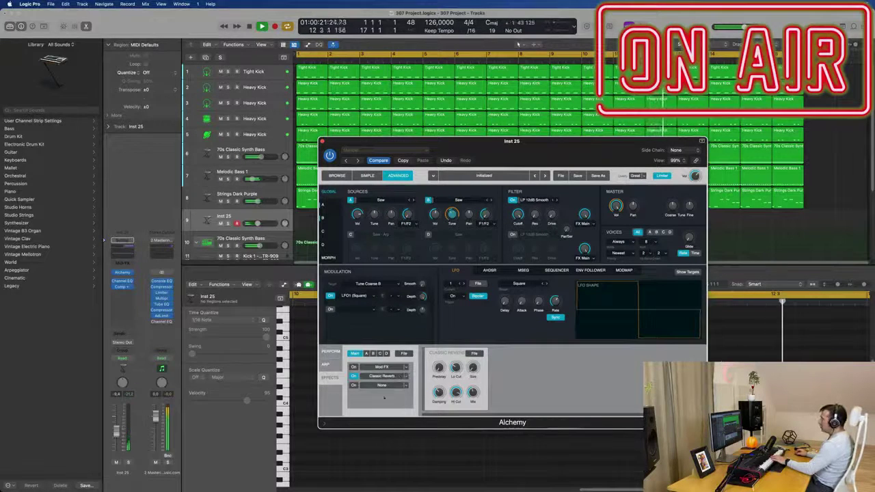
pyautogui.moveTo(510, 155); pyautogui.dragTo(643, 156)
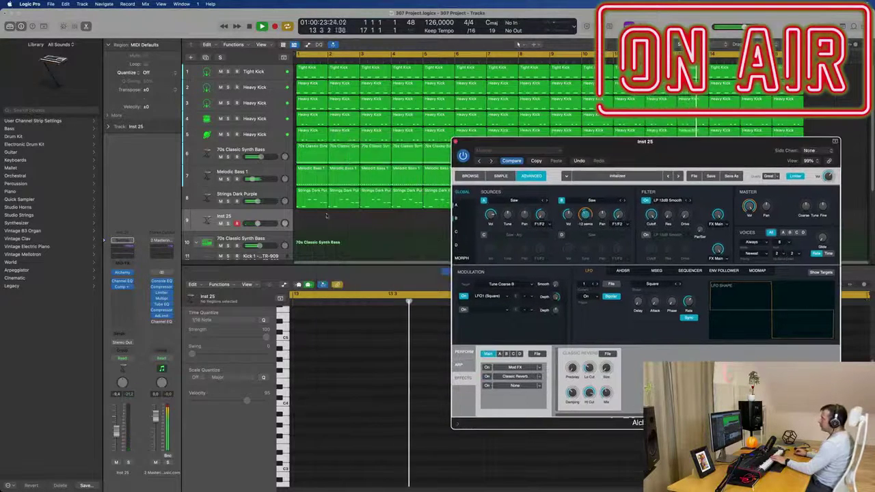
# Add a send from the Inst 25 channel strip to Bus 4
pyautogui.click(122, 333)
pyautogui.moveTo(160, 346)
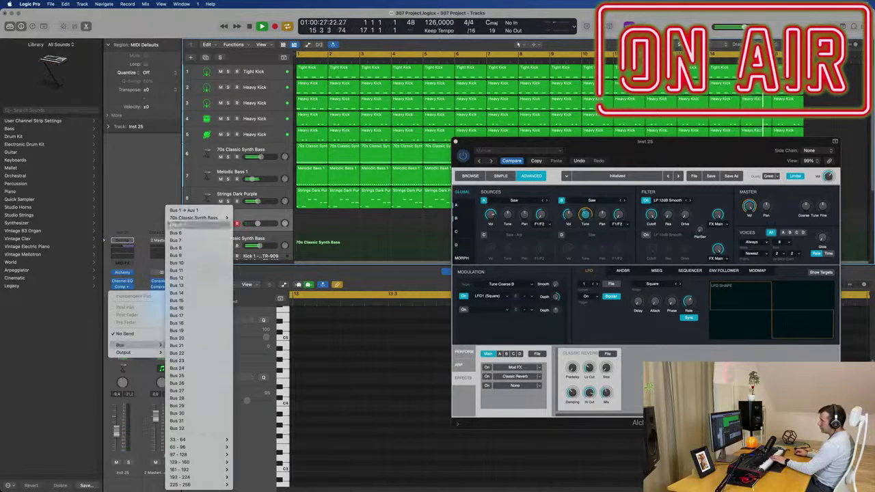
pyautogui.click(181, 226)
pyautogui.moveTo(605, 144); pyautogui.dragTo(527, 211)
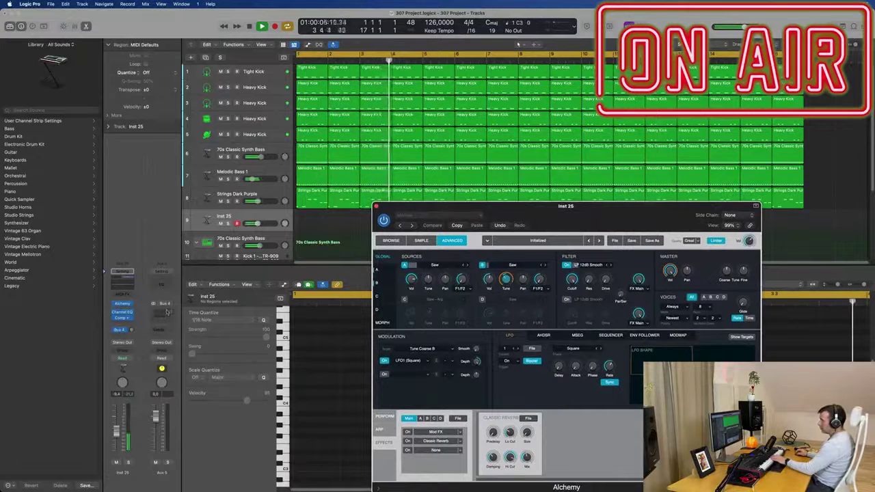
# Insert a SilverVerb reverb on the aux channel fed by Bus 4
pyautogui.click(164, 316)
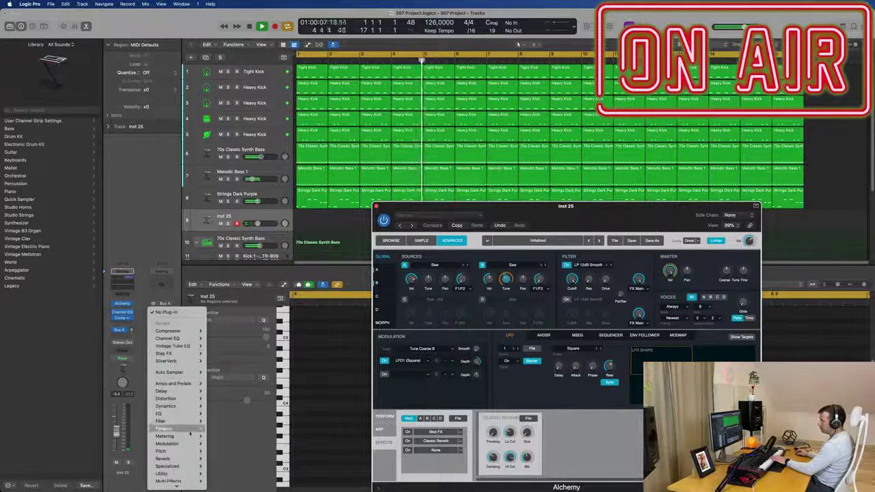
pyautogui.moveTo(195, 459)
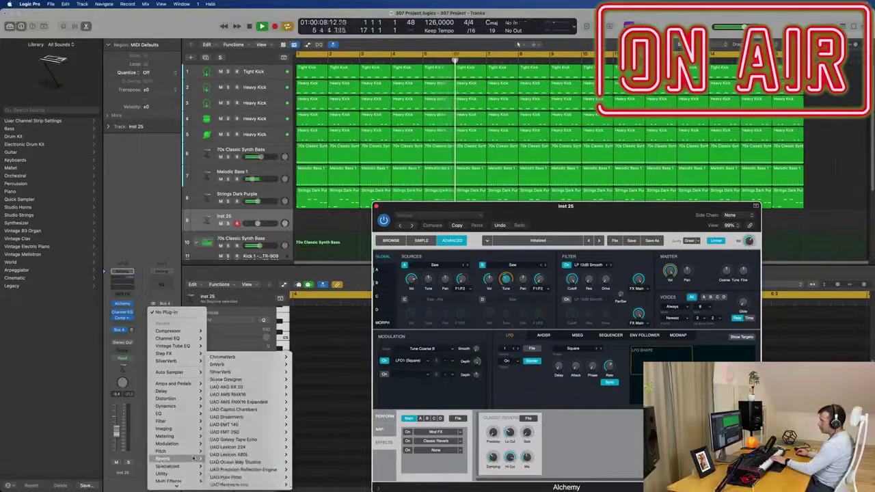
pyautogui.moveTo(256, 387)
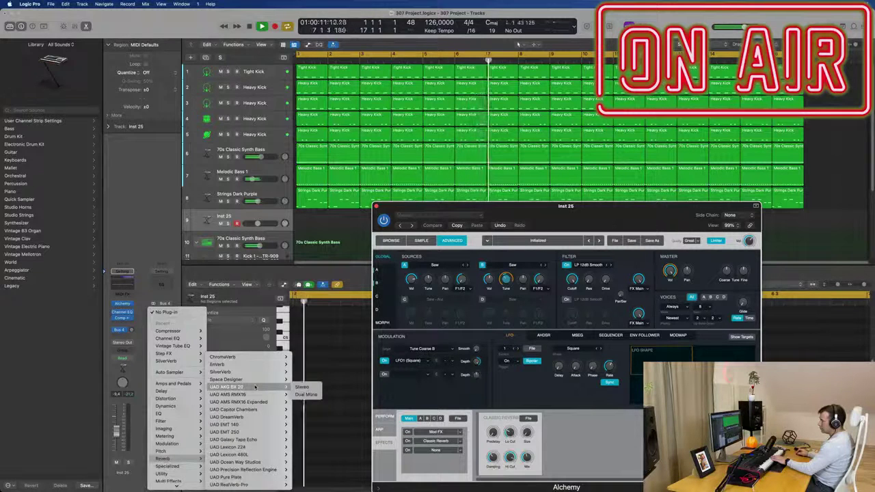
pyautogui.moveTo(254, 487)
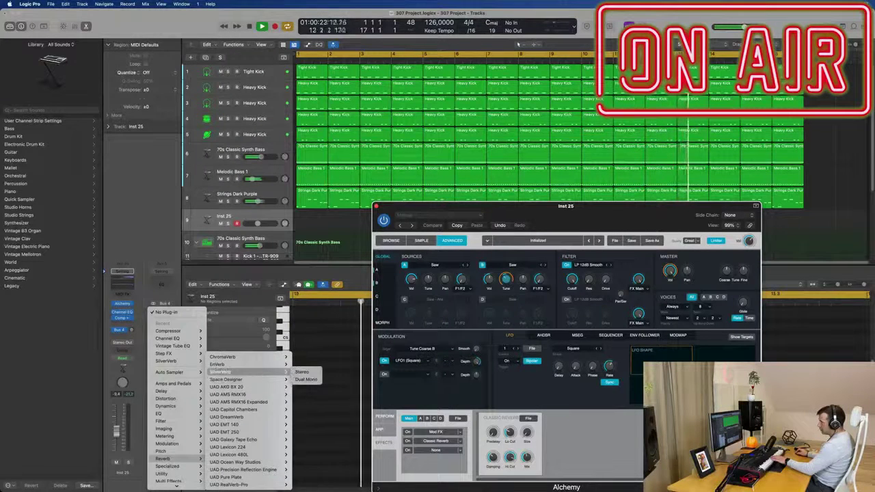
pyautogui.click(302, 380)
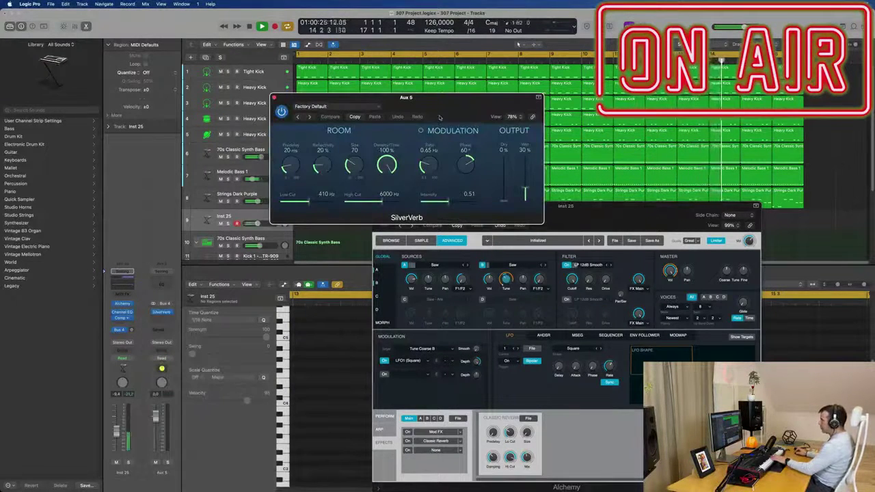
# Load the grandiose preset in SilverVerb and turn up the Bus 4 send level on the Inst 25 channel
pyautogui.click(375, 108)
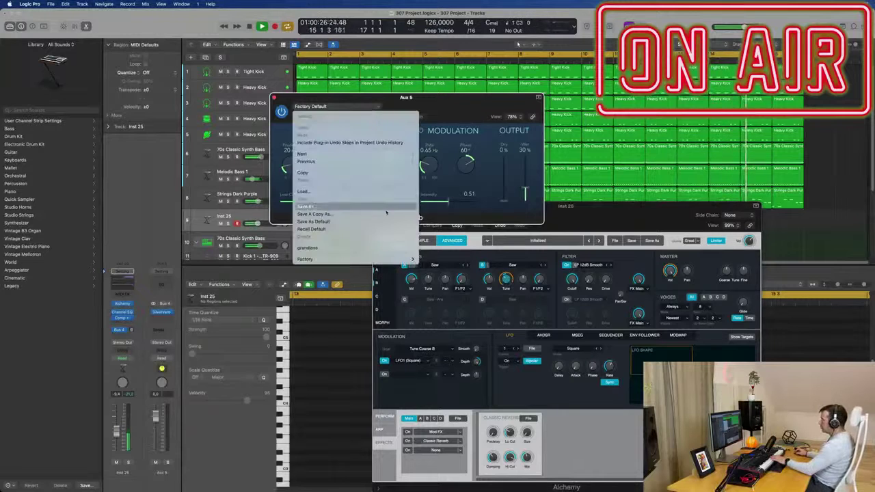
pyautogui.click(386, 251)
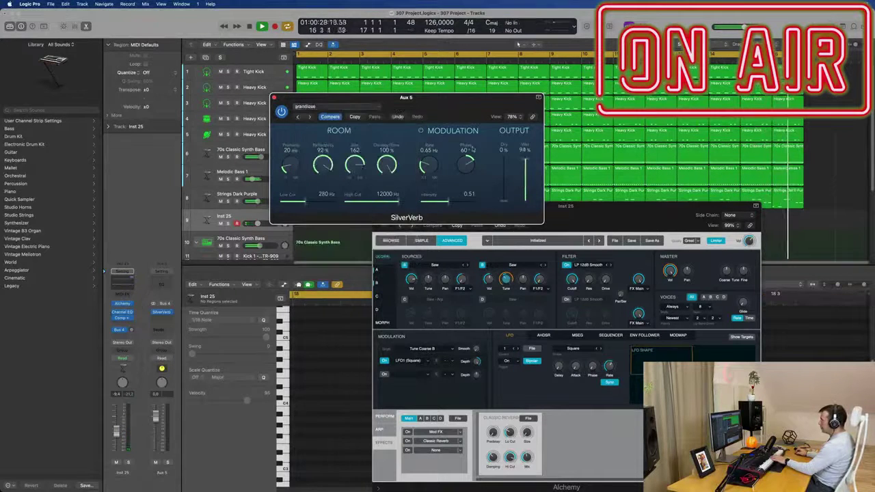
pyautogui.moveTo(470, 112); pyautogui.dragTo(619, 255)
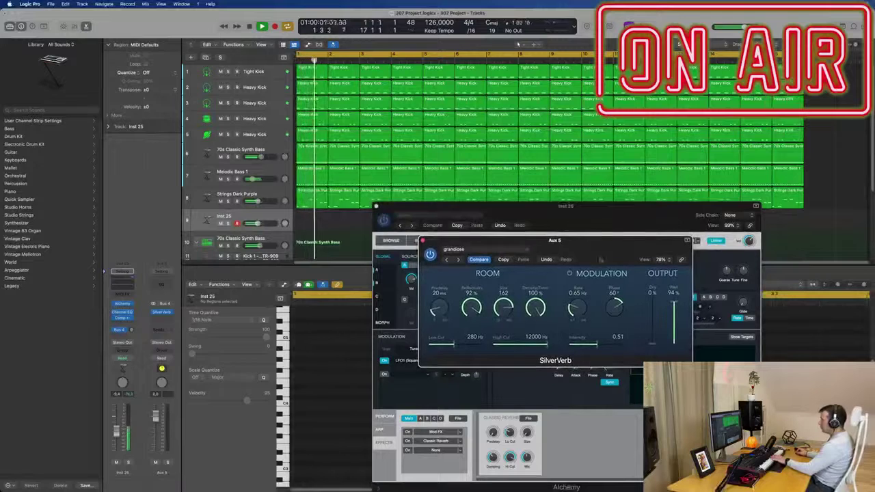
pyautogui.click(129, 330)
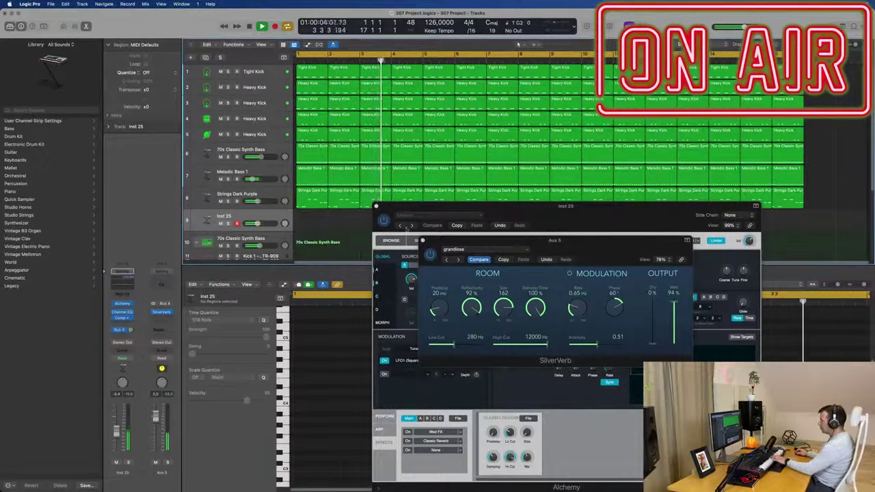
# Arrange the SilverVerb and Alchemy windows side by side and change the LFO1 shape to Triangle
pyautogui.click(382, 227)
pyautogui.moveTo(566, 246); pyautogui.dragTo(134, 166)
pyautogui.moveTo(602, 206); pyautogui.dragTo(506, 121)
pyautogui.moveTo(381, 277)
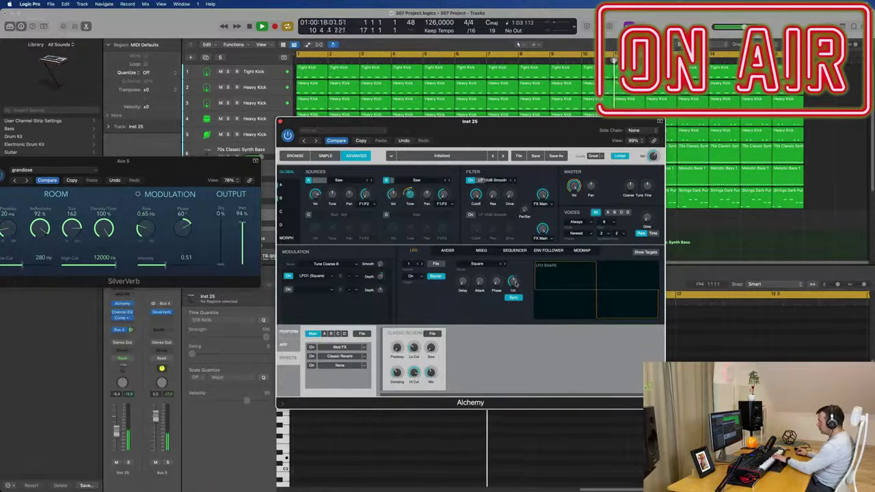
pyautogui.click(504, 265)
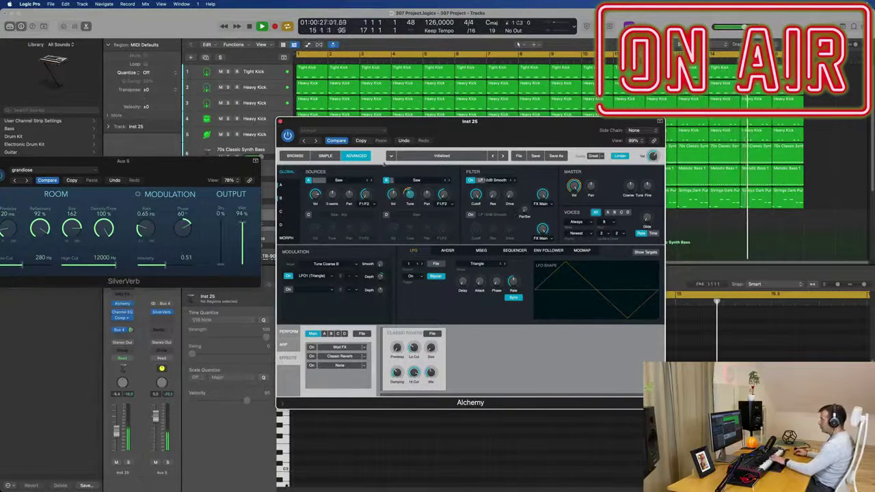
pyautogui.click(288, 332)
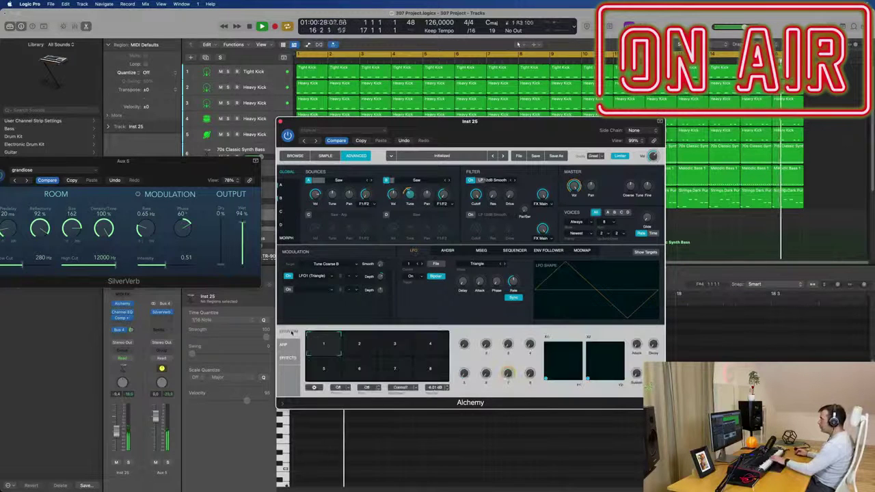
pyautogui.click(288, 345)
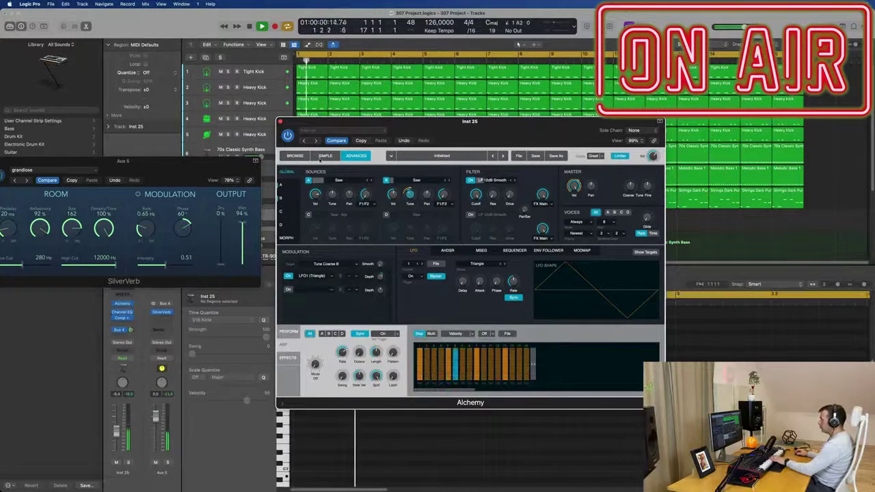
pyautogui.click(348, 156)
pyautogui.click(353, 156)
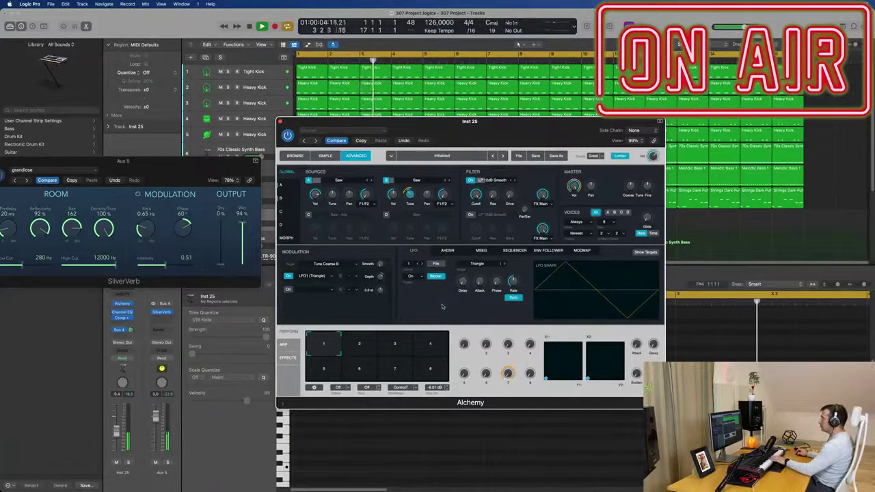
# Raise the AHDSR envelope's sustain to maximum and change the main filter type to LP 12dB Edgy
pyautogui.click(448, 250)
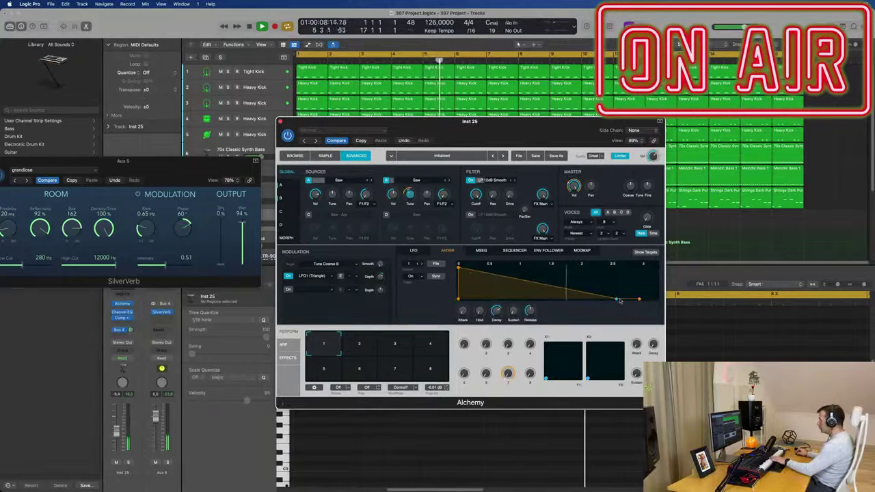
pyautogui.moveTo(616, 299); pyautogui.dragTo(617, 275)
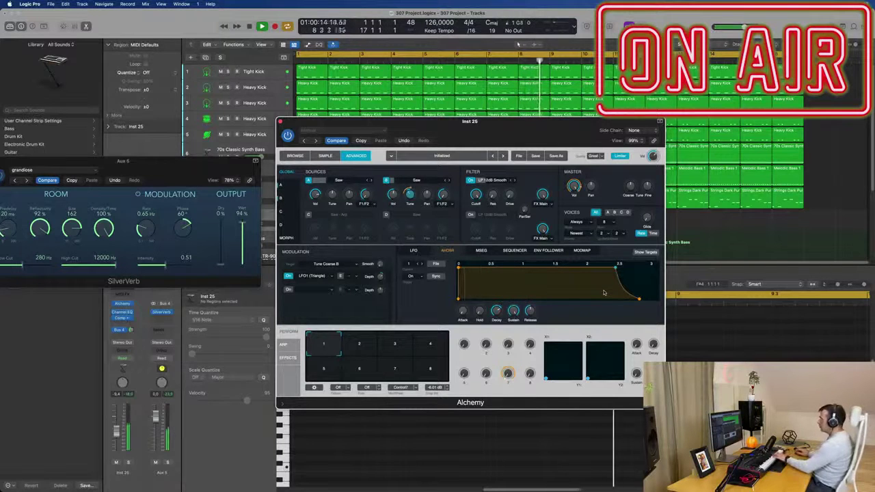
pyautogui.moveTo(521, 130); pyautogui.dragTo(582, 133)
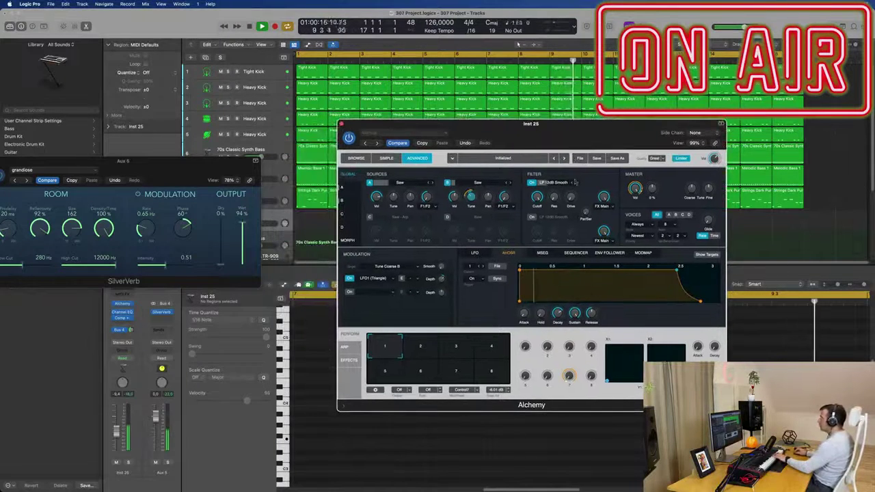
pyautogui.click(556, 182)
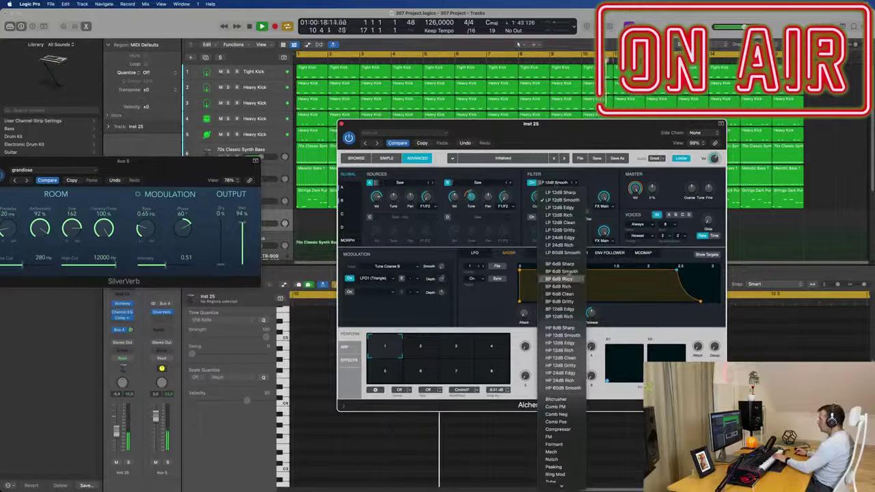
pyautogui.click(559, 208)
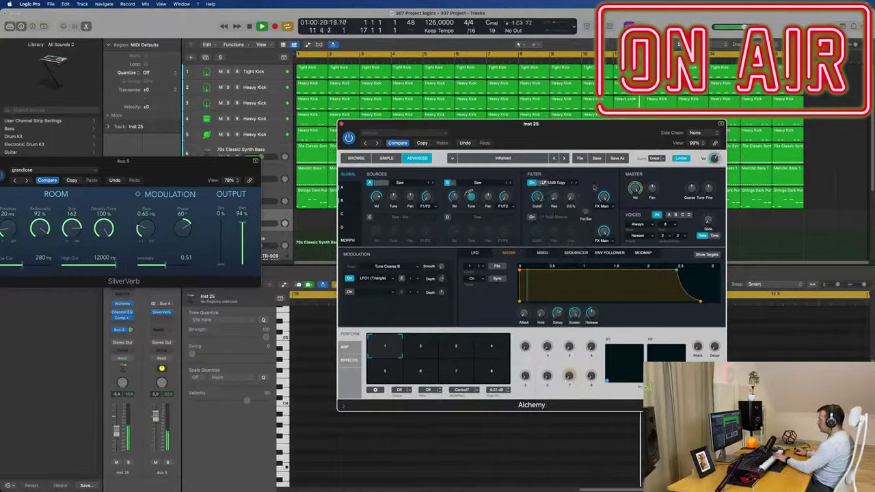
# Adjust the resonance and drive of Alchemy's main filter and lower the Inst 25 channel volume
pyautogui.moveTo(554, 196); pyautogui.dragTo(556, 183)
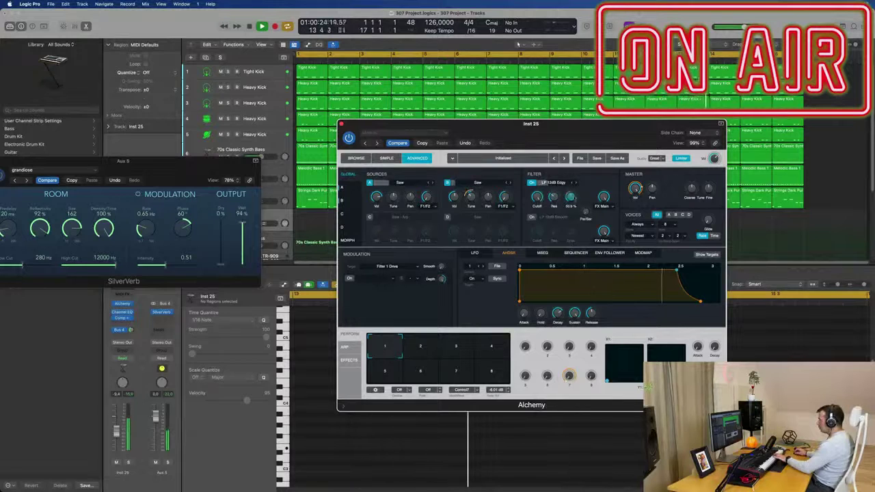
pyautogui.moveTo(571, 209); pyautogui.dragTo(571, 211)
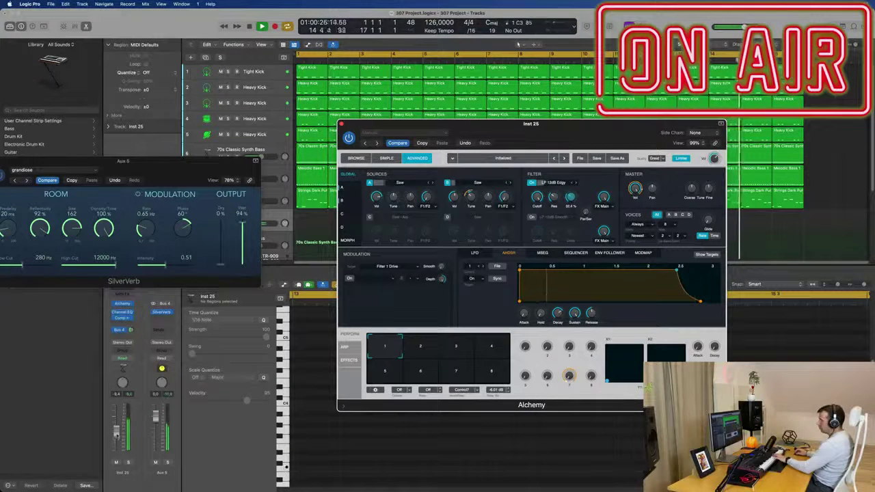
pyautogui.moveTo(118, 442); pyautogui.dragTo(118, 441)
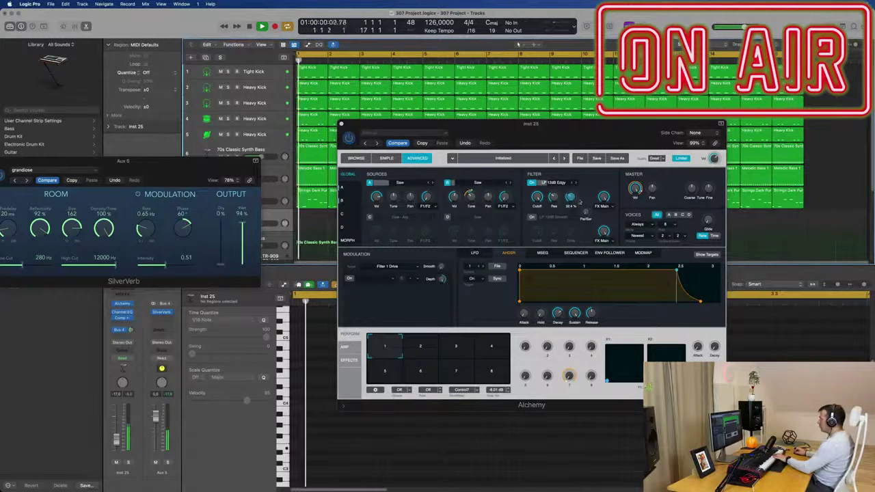
pyautogui.moveTo(571, 200); pyautogui.dragTo(571, 196)
# Turn on Alchemy's second filter with the LP 12dB Smooth type and adjust the serial/parallel filter mix
pyautogui.click(603, 197)
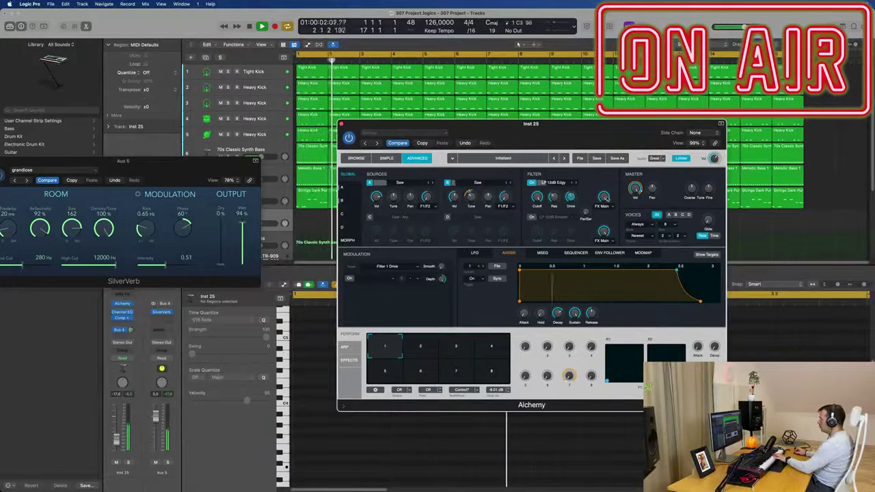
pyautogui.click(533, 218)
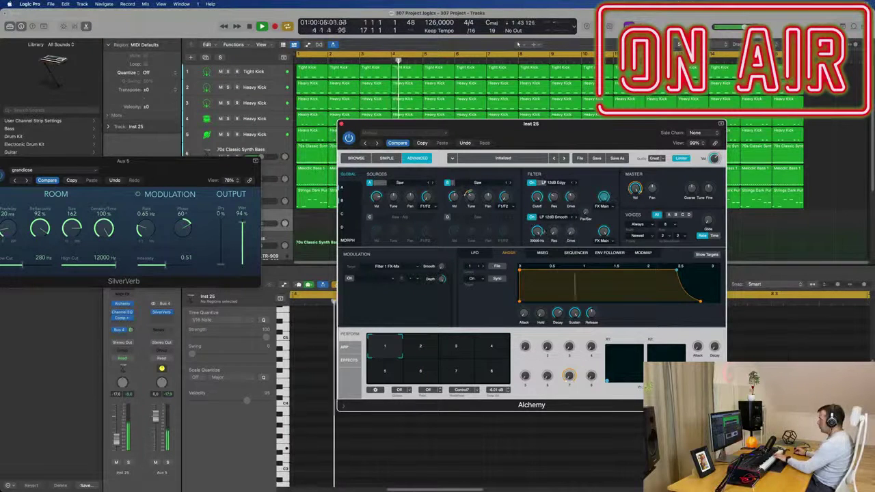
pyautogui.click(586, 213)
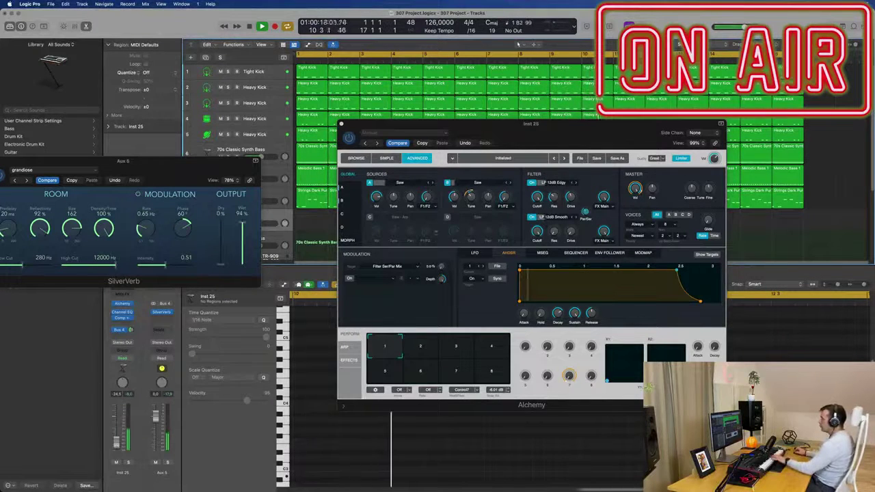
# Turn on source C with the Pulse - 50 Arp waveform and lower its coarse tuning and volume
pyautogui.click(369, 218)
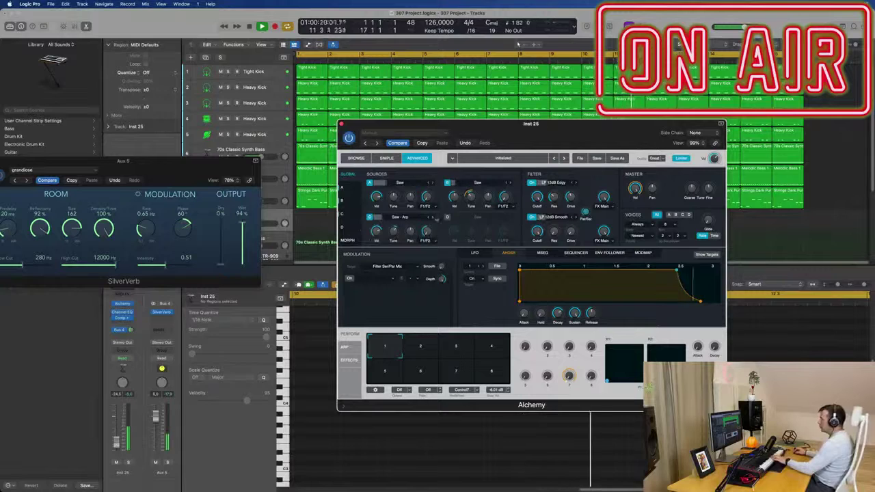
pyautogui.click(419, 219)
pyautogui.moveTo(404, 234)
pyautogui.moveTo(457, 253)
pyautogui.click(487, 250)
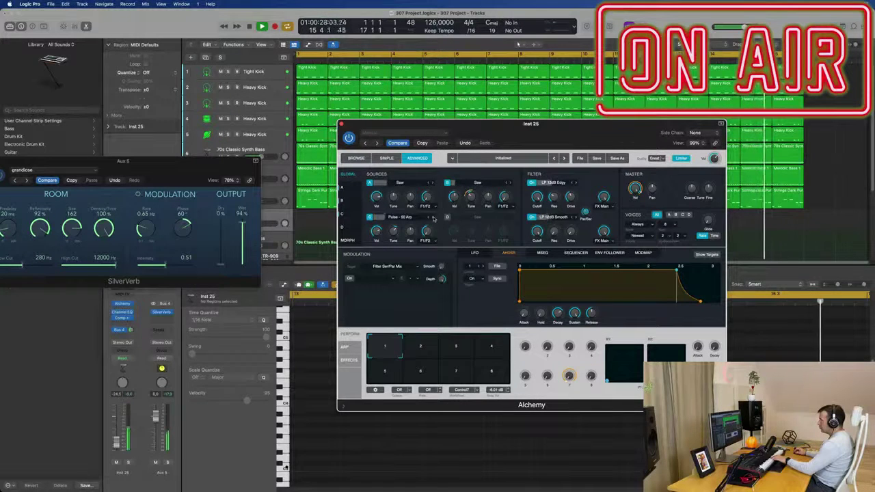
pyautogui.moveTo(376, 231)
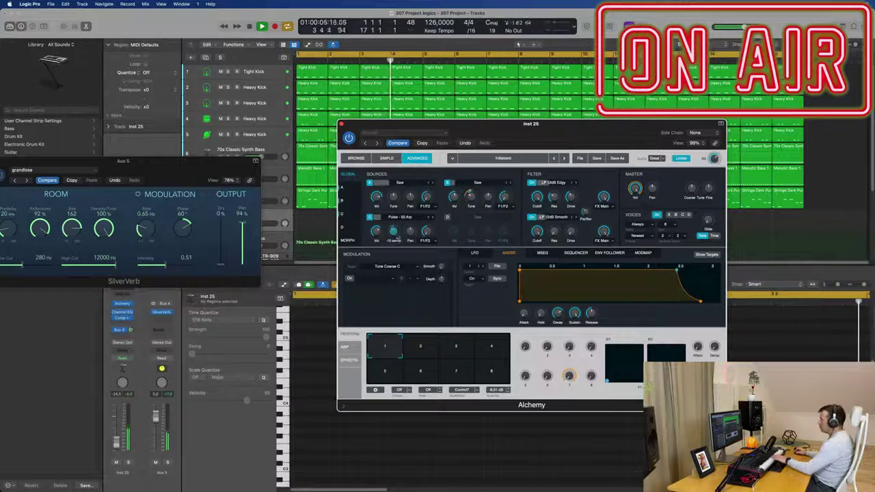
pyautogui.moveTo(378, 233); pyautogui.dragTo(379, 241)
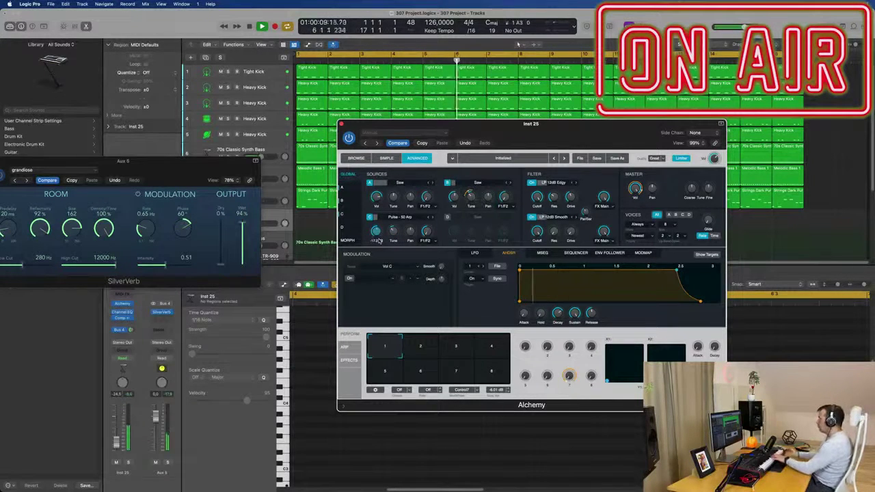
# Rearrange the Alchemy and SilverVerb windows to uncover the channel strips and the track area
pyautogui.moveTo(365, 174); pyautogui.dragTo(411, 155)
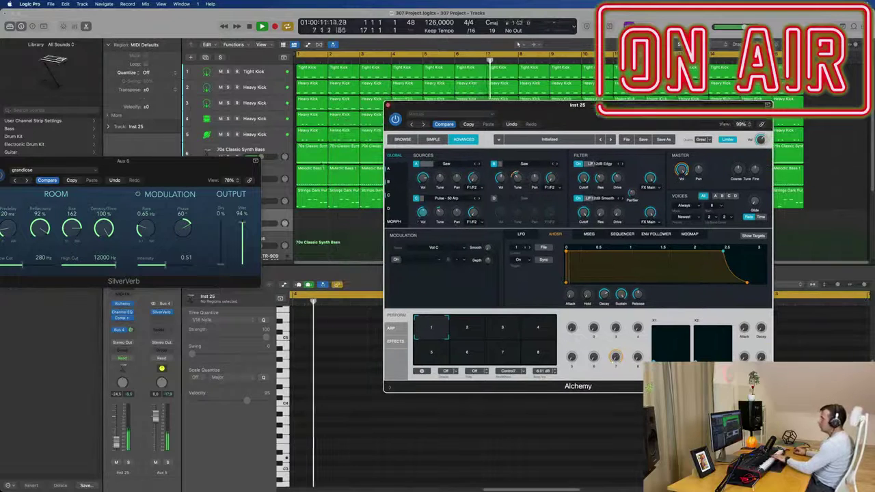
pyautogui.moveTo(150, 162); pyautogui.dragTo(532, 179)
pyautogui.moveTo(536, 181); pyautogui.dragTo(314, 255)
pyautogui.click(584, 178)
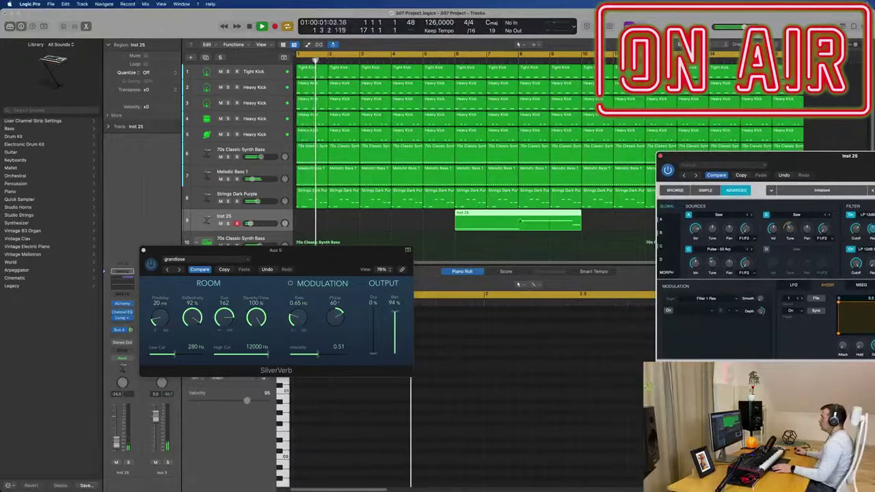
# Stop playback, move the recorded Inst 25 region to bar 1 and shift the SilverVerb window clear of the note editor
pyautogui.press('space')
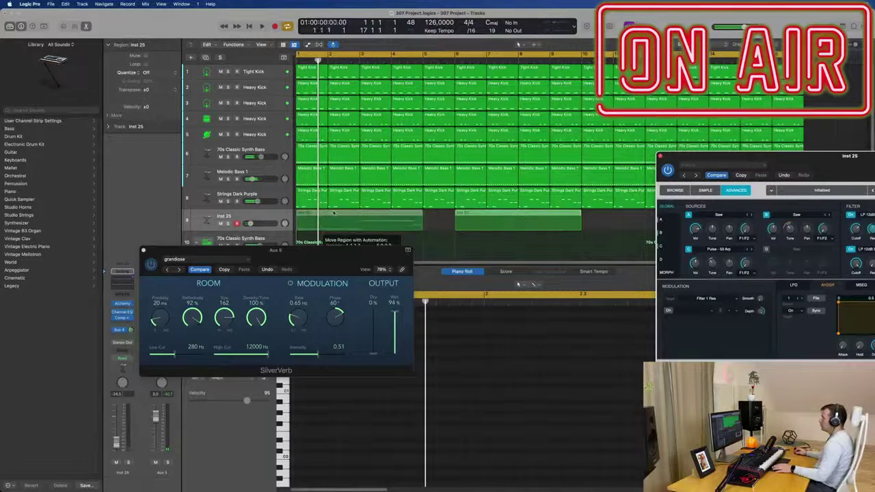
pyautogui.moveTo(523, 214); pyautogui.dragTo(340, 216)
pyautogui.moveTo(301, 252); pyautogui.dragTo(749, 249)
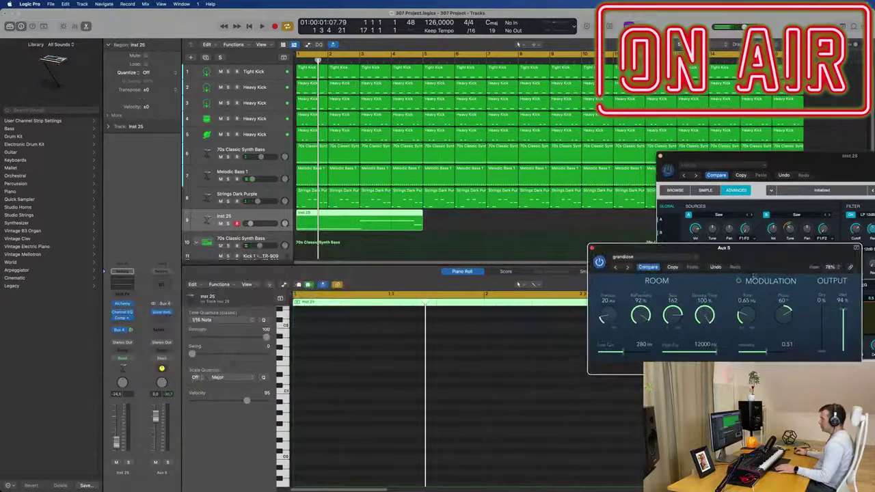
# Quantize the Inst 25 region to 1/16 notes and play it from the beginning
pyautogui.scroll(5, 321, 400)
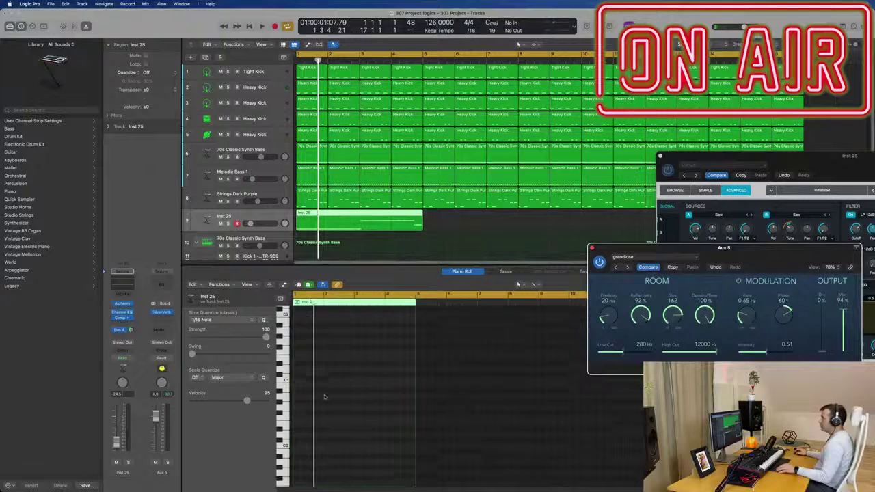
pyautogui.scroll(3, 335, 397)
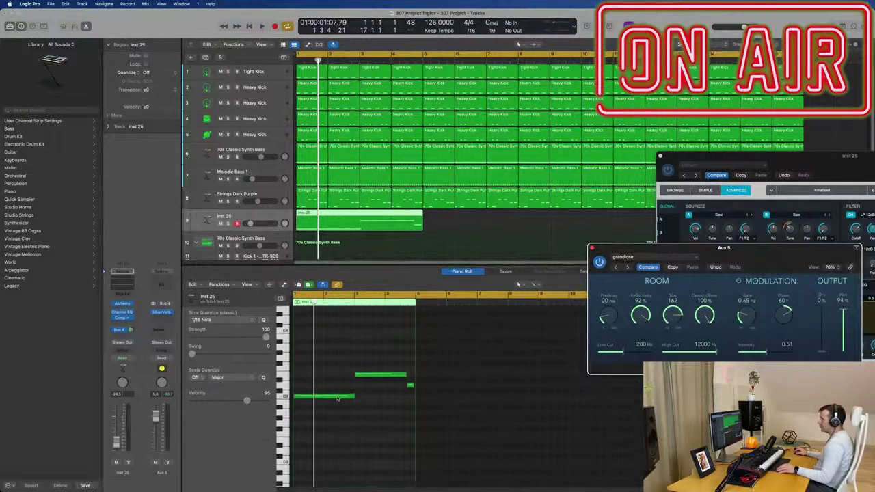
pyautogui.press('super+Right')
pyautogui.press('space')
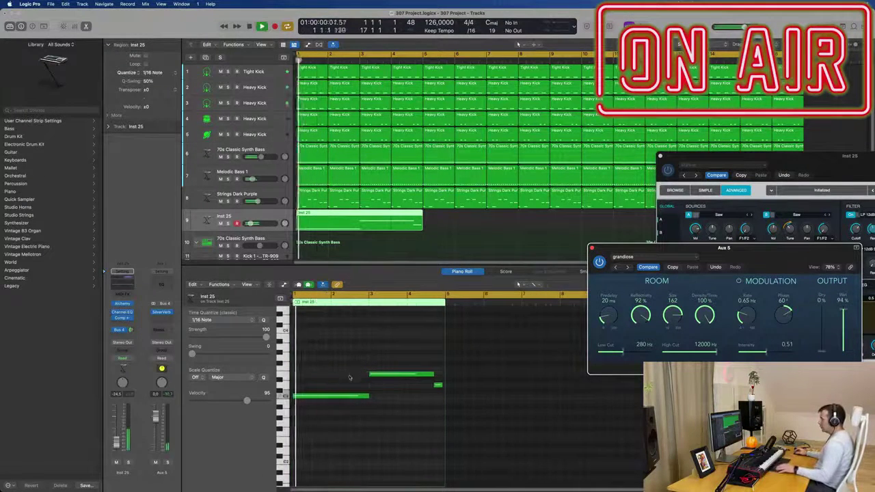
# Move the last note to the end of the Inst 25 region and lengthen the preceding note to nearly meet it
pyautogui.press('super+Right')
pyautogui.press('super+Right')
pyautogui.press('super+Right')
pyautogui.press('super+Left')
pyautogui.press('super+Left')
pyautogui.press('super+Right')
pyautogui.press('super+Right')
pyautogui.press('super+Right')
pyautogui.press('super+Right')
pyautogui.press('super+Right')
pyautogui.hscroll(5, 539, 424)
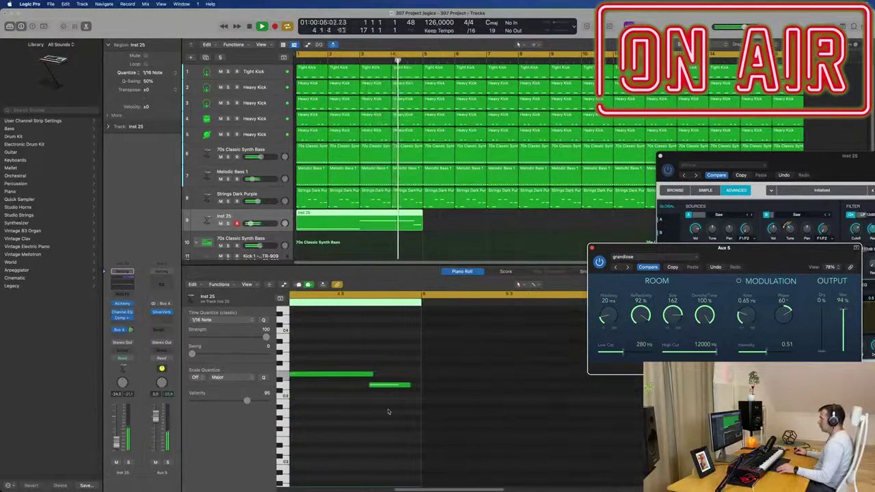
pyautogui.click(389, 413)
pyautogui.moveTo(392, 389); pyautogui.dragTo(376, 374)
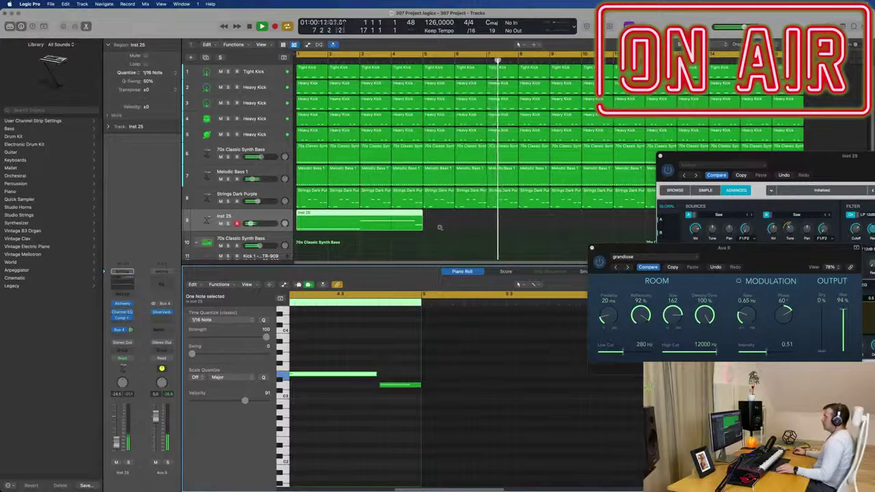
# Repeat the Inst 25 region three times so it fills the 16-bar loop
pyautogui.click(380, 224)
pyautogui.press('super+r')
pyautogui.press('super+r')
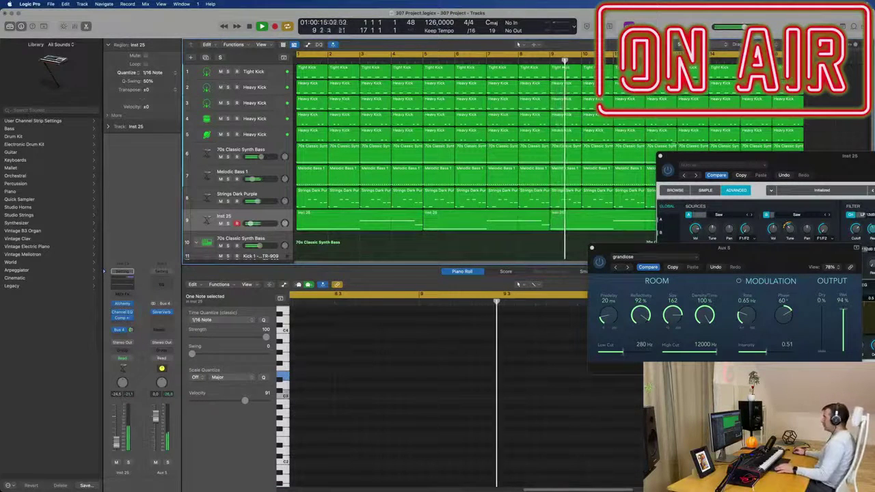
# Close the Alchemy and SilverVerb windows and restart playback from the beginning
pyautogui.click(660, 157)
pyautogui.moveTo(593, 249); pyautogui.dragTo(419, 258)
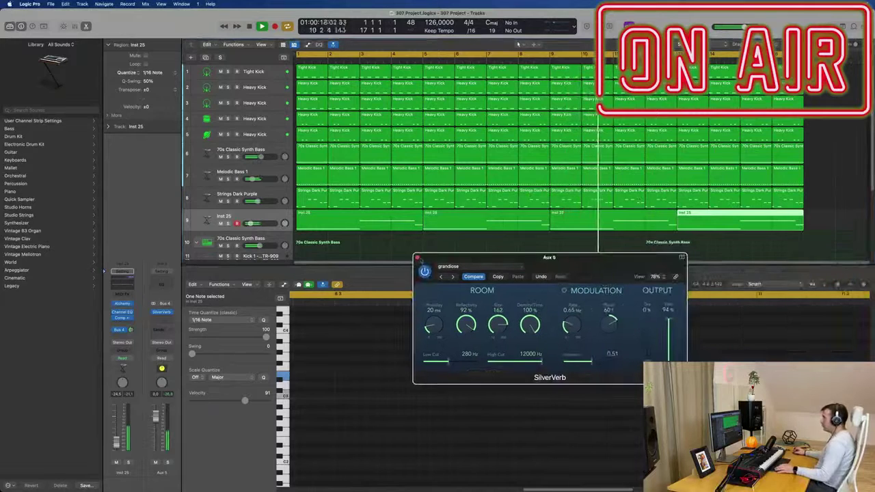
pyautogui.click(418, 258)
pyautogui.press('Return')
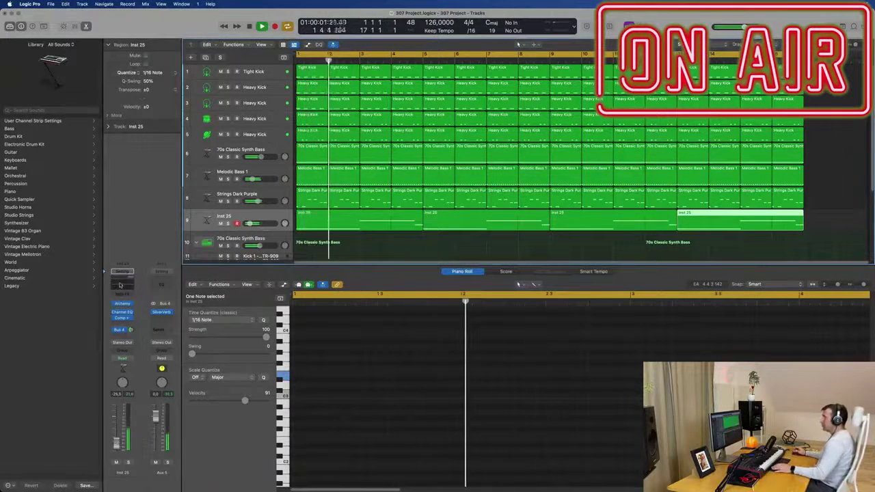
# Add a 12 dB/Oct low cut at 635 Hz in the Inst 25 Channel EQ and close the EQ
pyautogui.click(122, 313)
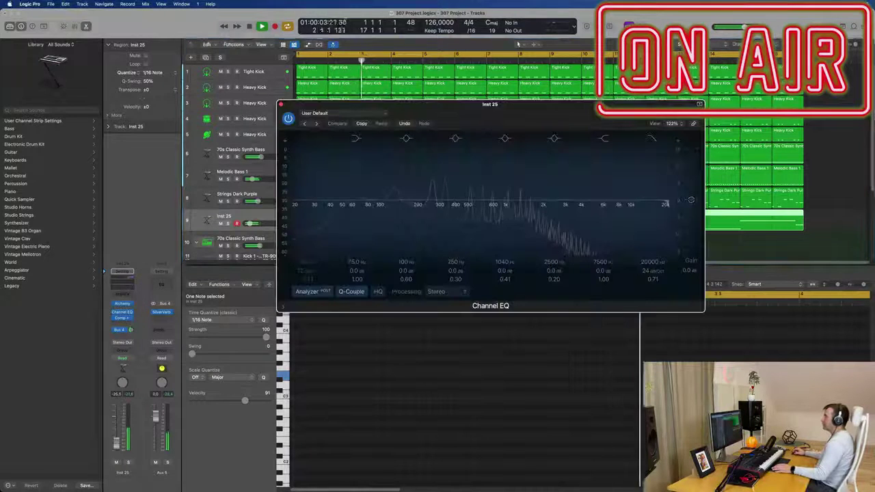
pyautogui.moveTo(411, 205)
pyautogui.mouseDown()
pyautogui.moveTo(424, 208)
pyautogui.moveTo(392, 213)
pyautogui.moveTo(496, 205)
pyautogui.moveTo(472, 209)
pyautogui.moveTo(478, 208)
pyautogui.mouseUp()
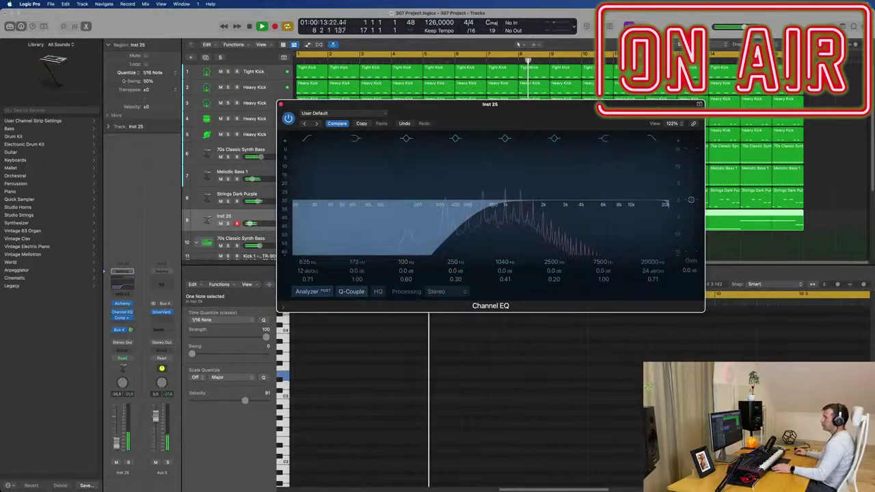
pyautogui.press('super+w')
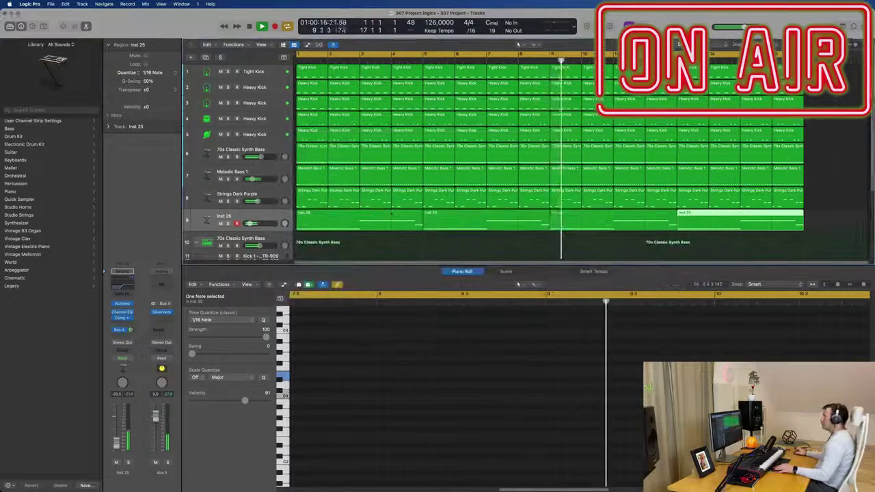
# Select all Inst 25 regions, make the track slightly taller and lower its volume a little
pyautogui.click(260, 222)
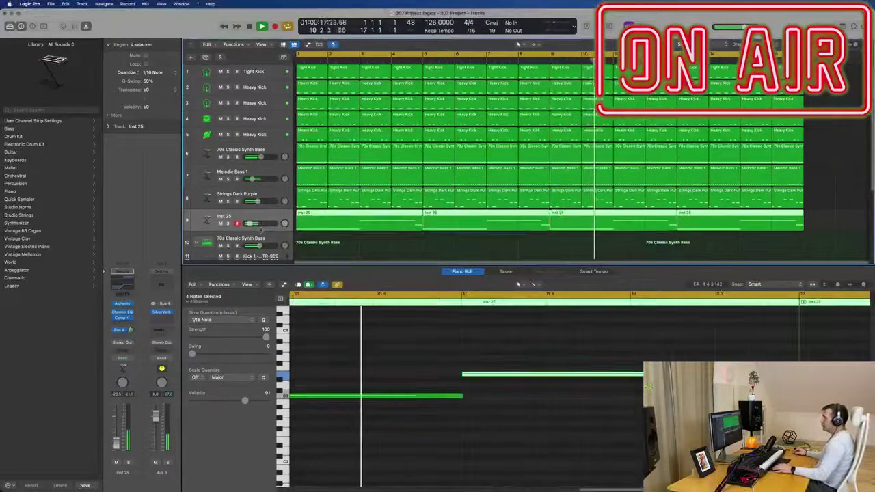
pyautogui.moveTo(262, 233); pyautogui.dragTo(261, 237)
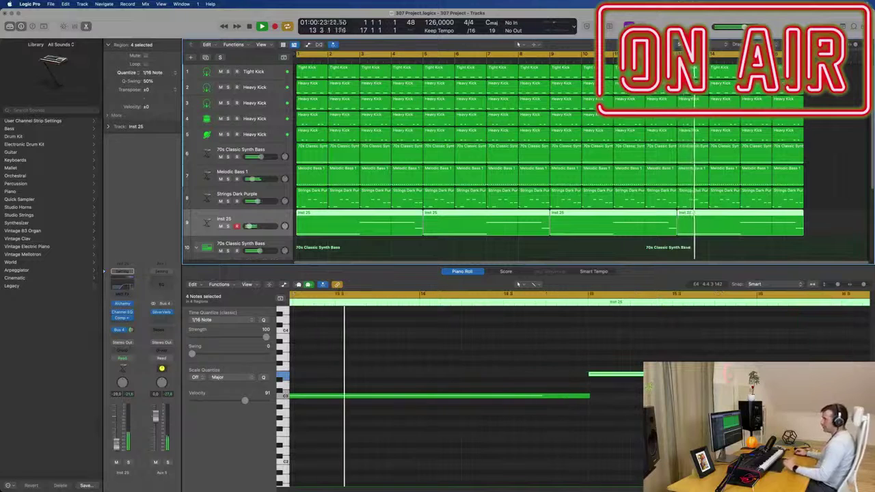
# Set the low cut in the Inst 25 Channel EQ to 204 Hz and close the EQ
pyautogui.click(122, 272)
pyautogui.moveTo(472, 214); pyautogui.dragTo(416, 211)
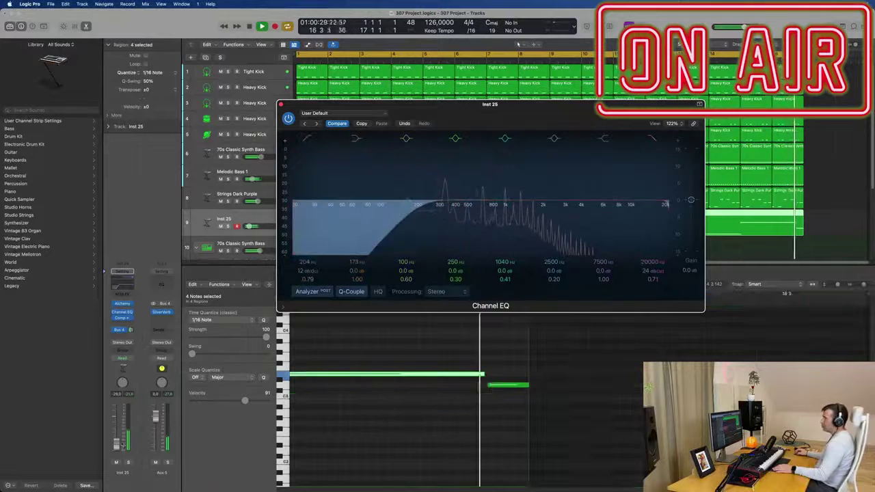
pyautogui.click(281, 106)
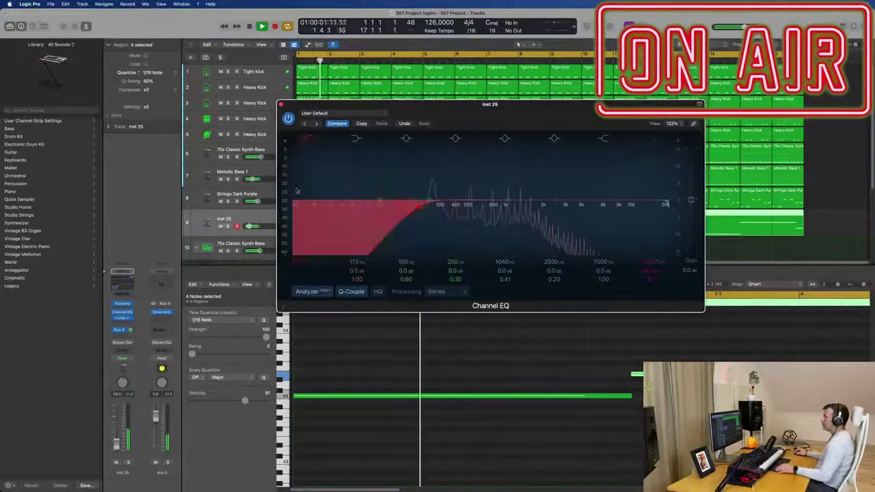
pyautogui.click(280, 106)
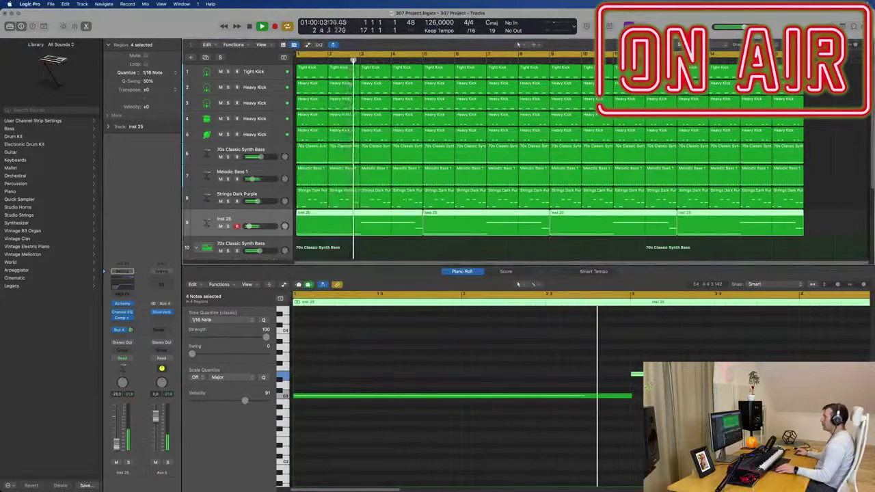
# Copy the bar 1 Tom Low region to the Hi-Hat lane on track 18 of the drum kit
pyautogui.scroll(-5, 340, 200)
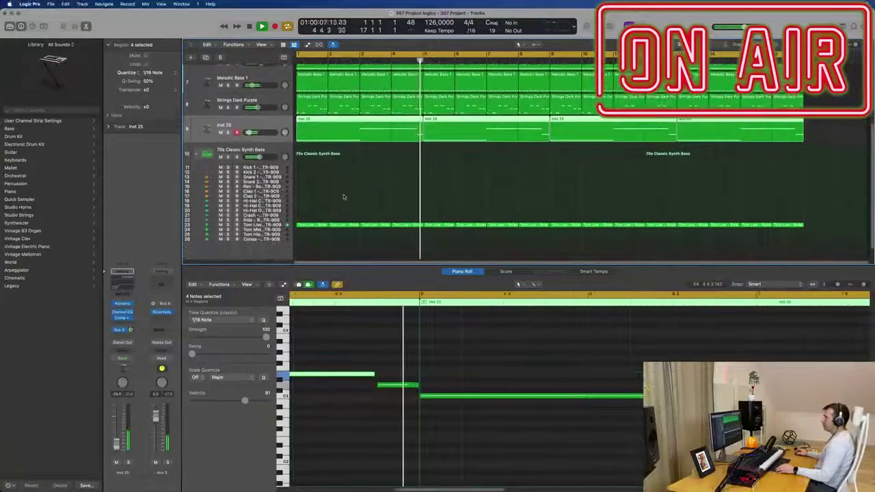
pyautogui.click(313, 229)
pyautogui.click(313, 225)
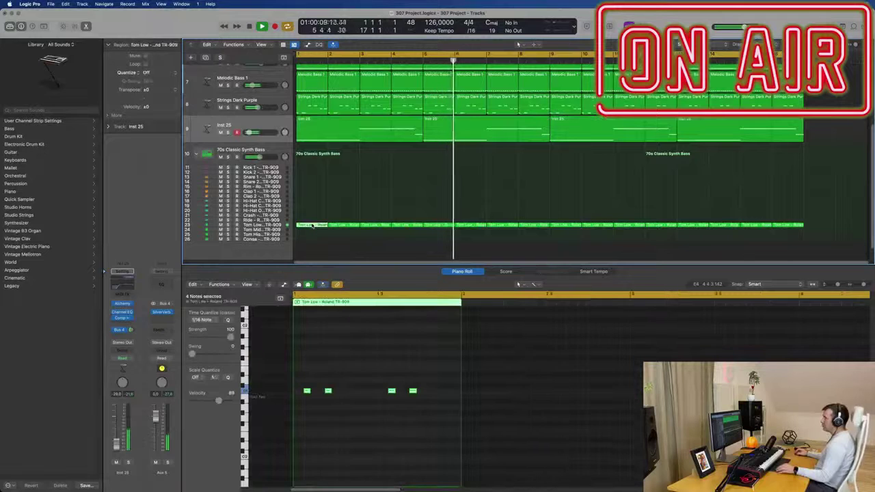
pyautogui.moveTo(313, 225); pyautogui.dragTo(314, 202)
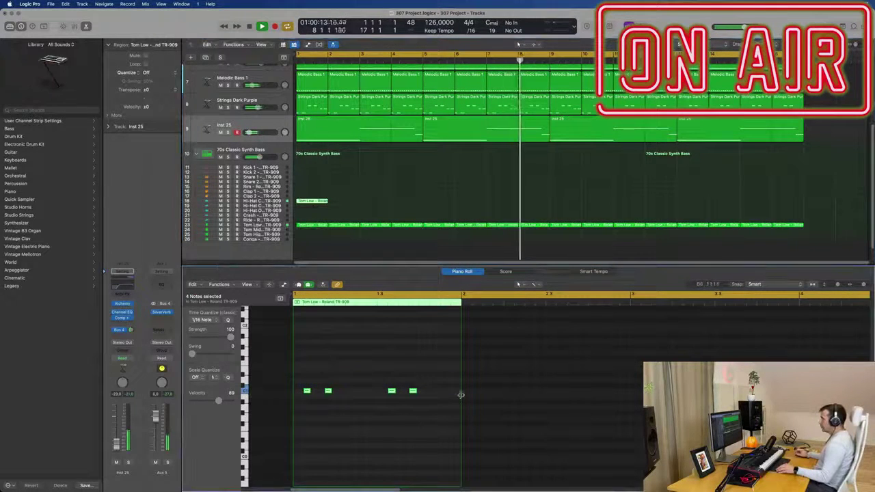
# Shift the four notes in the copied hi-hat region to the off-beat of each beat in bar 1
pyautogui.moveTo(366, 367); pyautogui.dragTo(337, 409)
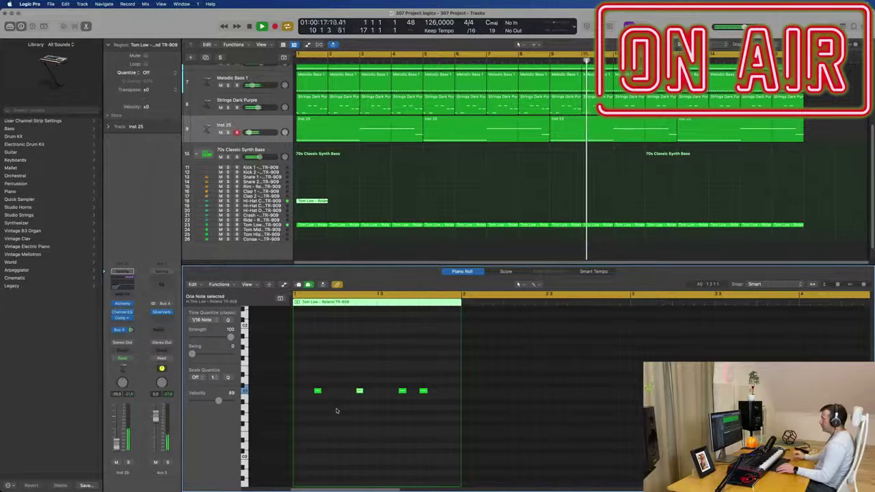
pyautogui.moveTo(426, 379); pyautogui.dragTo(434, 406)
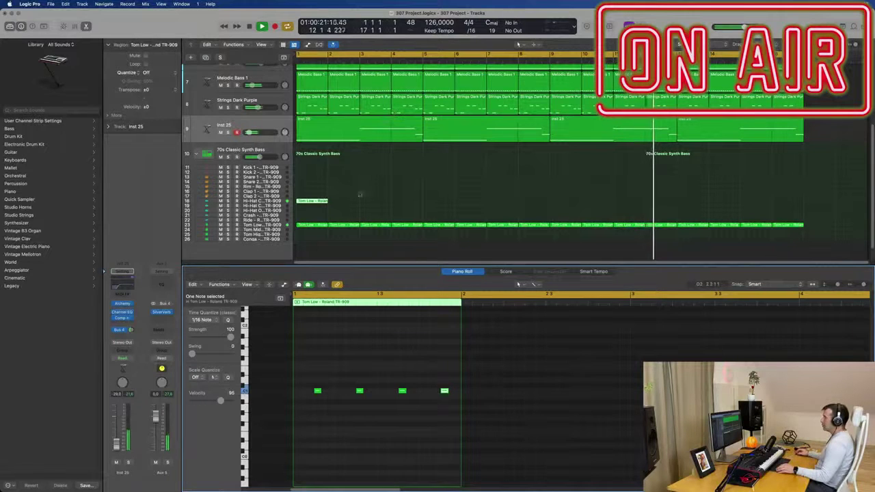
# Select the four notes in the bar 1 hi-hat region and raise them one octave to the Root Key row
pyautogui.moveTo(313, 381); pyautogui.dragTo(466, 417)
pyautogui.scroll(5, 466, 418)
pyautogui.press('Return')
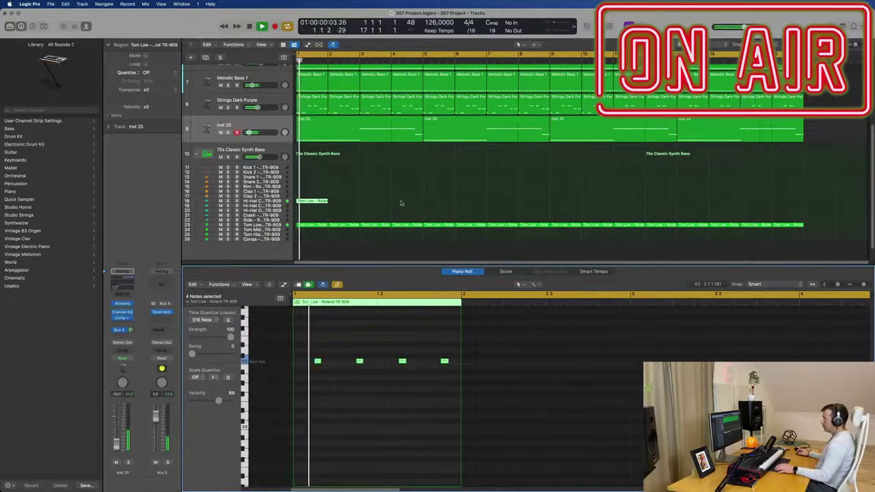
# Repeat the bar 1 hi-hat region on track 18 through bar 16
pyautogui.click(335, 200)
pyautogui.press('super+r')
pyautogui.press('super+r')
pyautogui.press('super+r')
pyautogui.press('super+r')
pyautogui.press('super+r')
pyautogui.press('super+r')
pyautogui.press('super+r')
pyautogui.press('super+r')
pyautogui.press('super+r')
pyautogui.press('super+r')
pyautogui.press('super+r')
pyautogui.press('super+r')
pyautogui.press('super+r')
pyautogui.press('super+r')
pyautogui.press('Return')
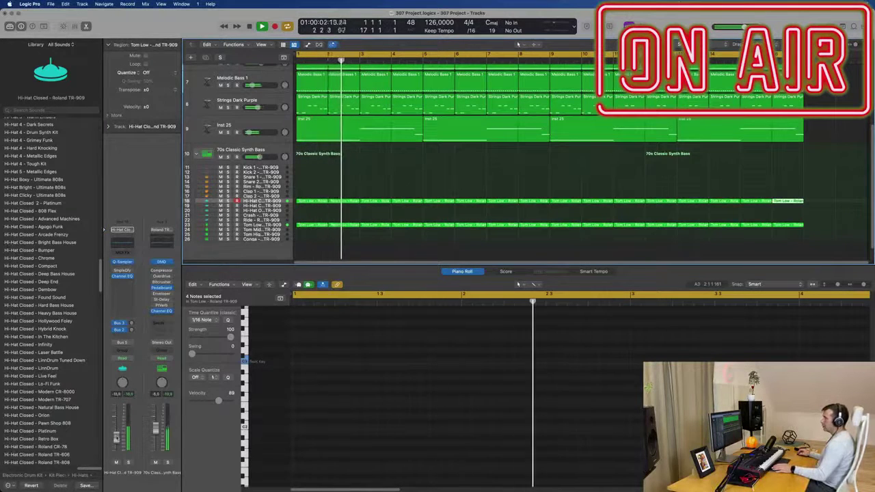
# Select all 16 hi-hat regions and move them from track 18 to the open Hi-Hat lane on track 20
pyautogui.press('space')
pyautogui.moveTo(318, 189); pyautogui.dragTo(815, 221)
pyautogui.press('space')
pyautogui.press('space')
pyautogui.moveTo(318, 200); pyautogui.dragTo(318, 210)
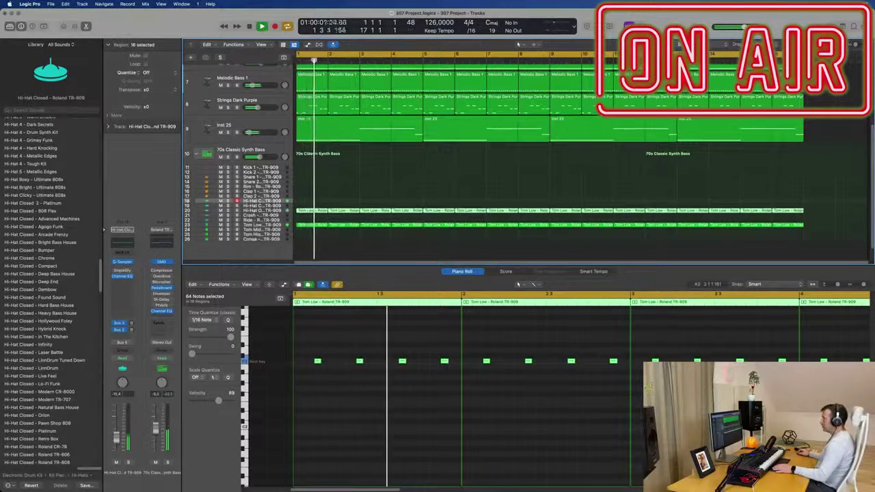
pyautogui.press('space')
pyautogui.press('space')
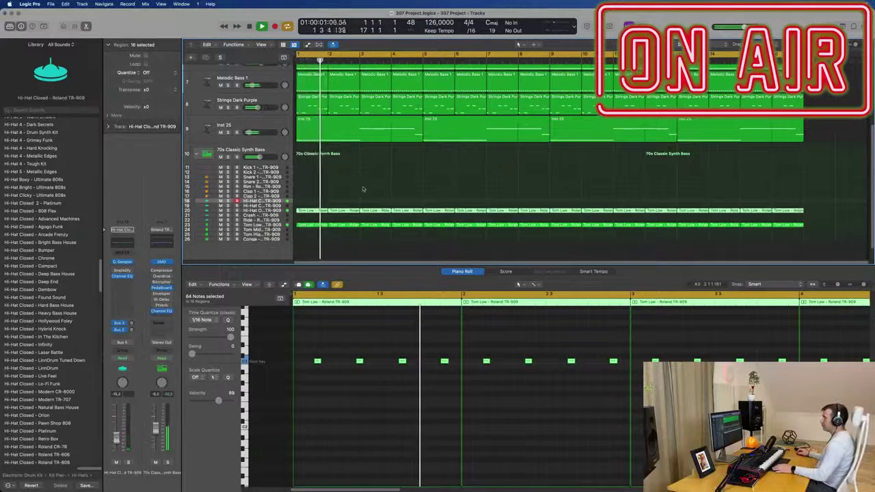
# Copy the bar 1 open hi-hat region to the closed Hi-Hat lane on track 18 and fill the sixteenths between the off-beats
pyautogui.click(313, 210)
pyautogui.moveTo(313, 212); pyautogui.dragTo(313, 201)
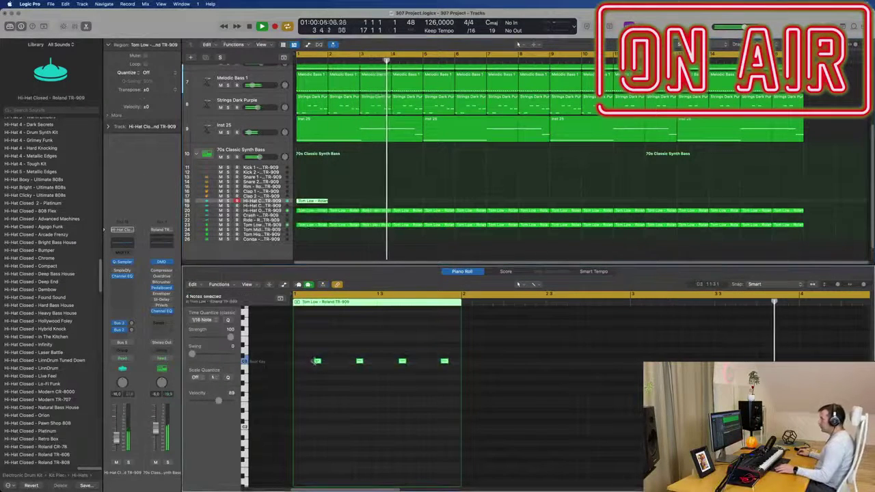
pyautogui.moveTo(317, 360)
pyautogui.mouseDown()
pyautogui.moveTo(297, 366)
pyautogui.moveTo(329, 365)
pyautogui.mouseUp()
# Repeat the new closed hi-hat region on track 18 from bar 1 through bar 16
pyautogui.moveTo(360, 184); pyautogui.dragTo(322, 203)
pyautogui.press('super+r')
pyautogui.press('super+r')
pyautogui.press('super+r')
pyautogui.press('super+r')
pyautogui.press('super+r')
pyautogui.press('super+r')
pyautogui.press('super+r')
pyautogui.press('super+r')
pyautogui.press('super+r')
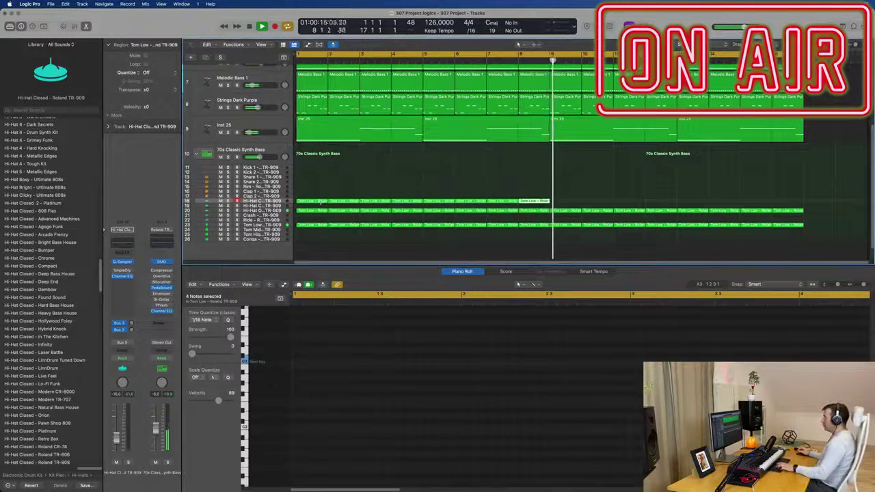
pyautogui.press('super+r')
pyautogui.press('super+r')
pyautogui.press('super+r')
pyautogui.press('super+r')
pyautogui.press('super+r')
pyautogui.press('super+r')
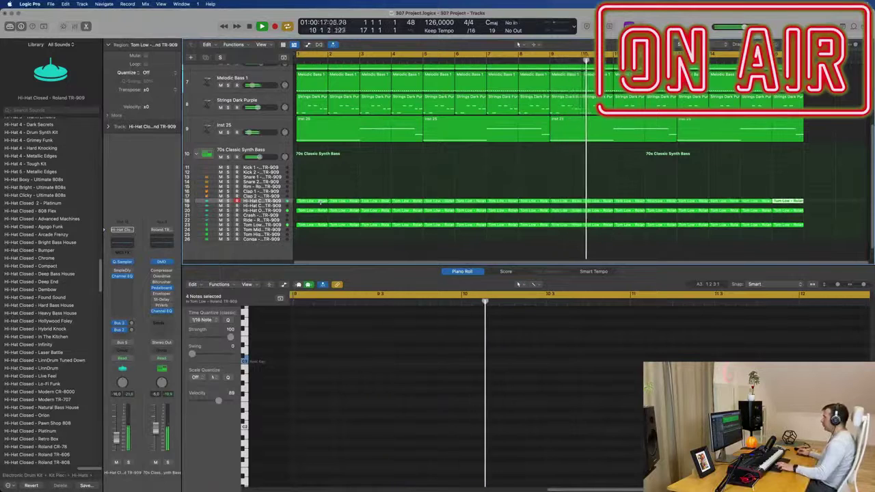
# Lower the closed Hi-Hat channel's volume to -20.0 and adjust its sends to Bus 3 and Bus 2
pyautogui.click(262, 201)
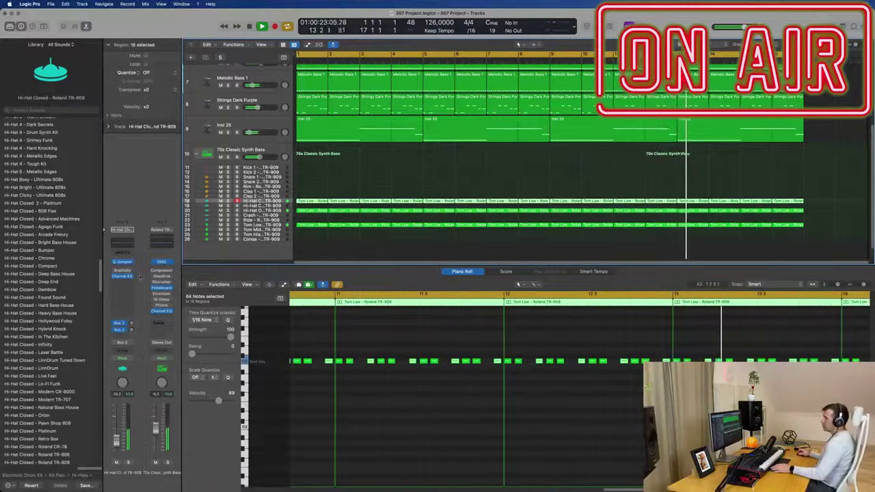
pyautogui.click(132, 324)
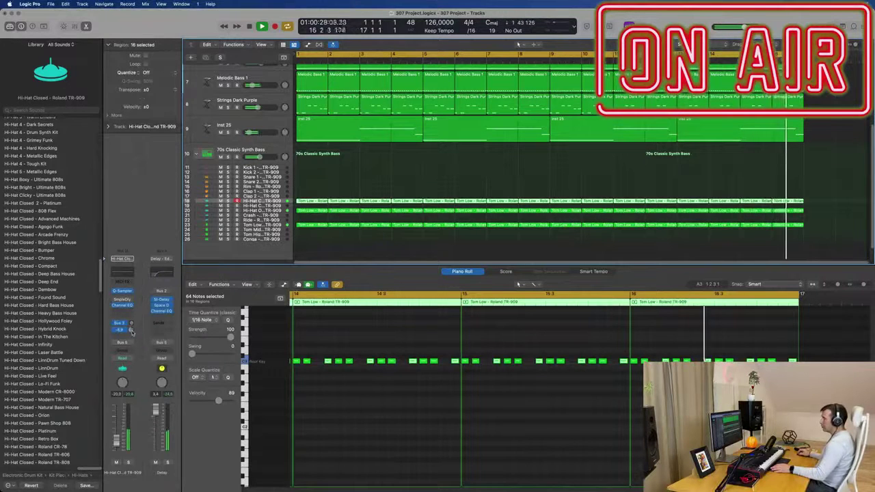
pyautogui.click(363, 242)
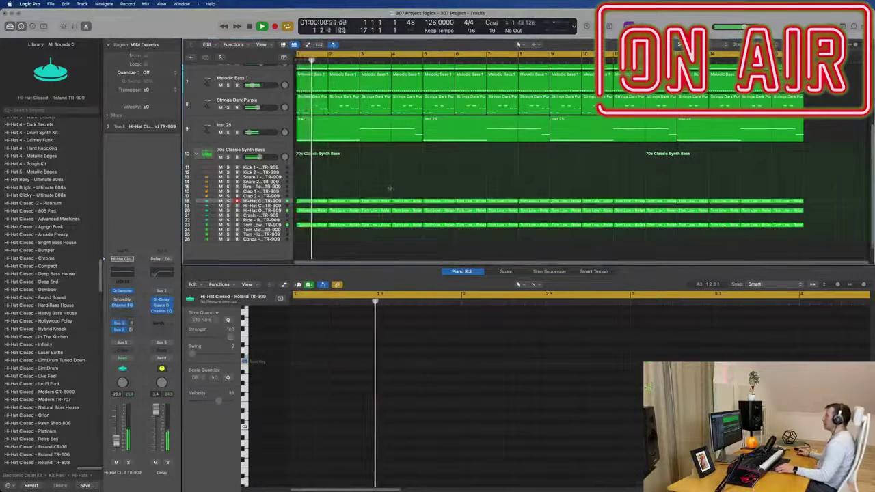
# Mute the Strings Dark Purple, Melodic Bass 1 and 70s Classic Synth Bass tracks while the loop plays
pyautogui.scroll(2, 393, 183)
pyautogui.scroll(-2, 393, 181)
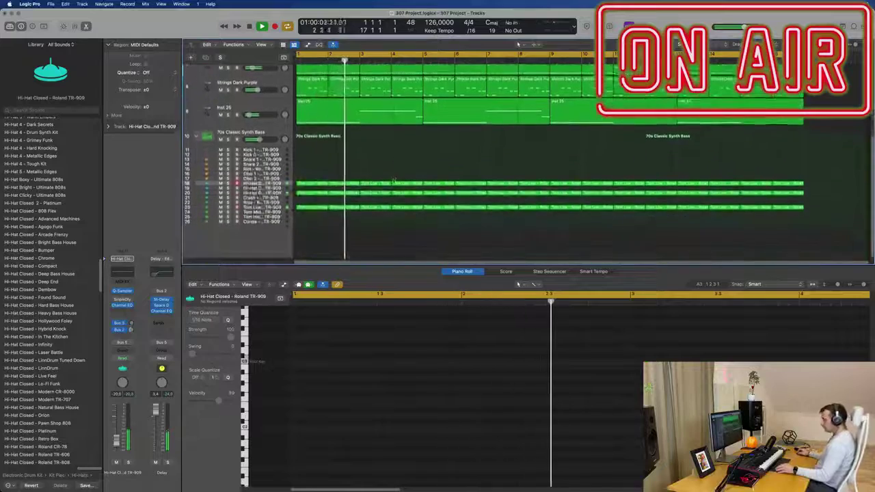
pyautogui.scroll(3, 394, 183)
pyautogui.scroll(-4, 394, 192)
pyautogui.click(270, 93)
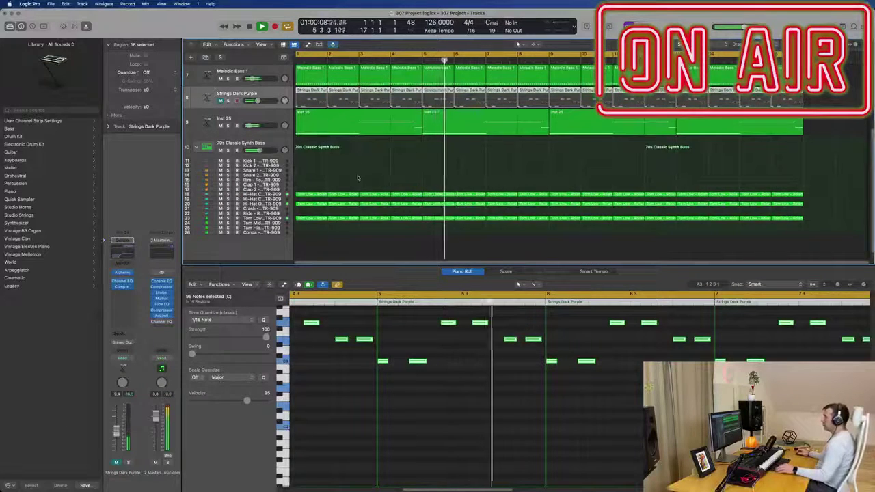
pyautogui.scroll(5, 353, 179)
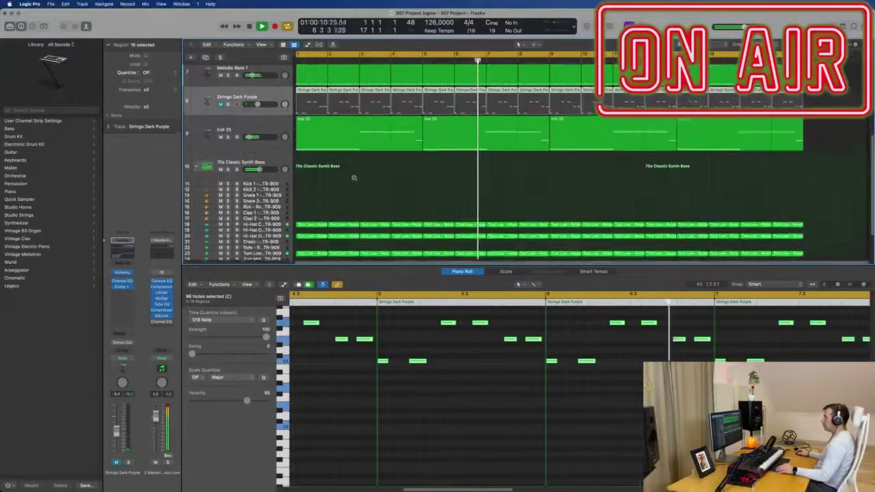
pyautogui.scroll(-10, 387, 138)
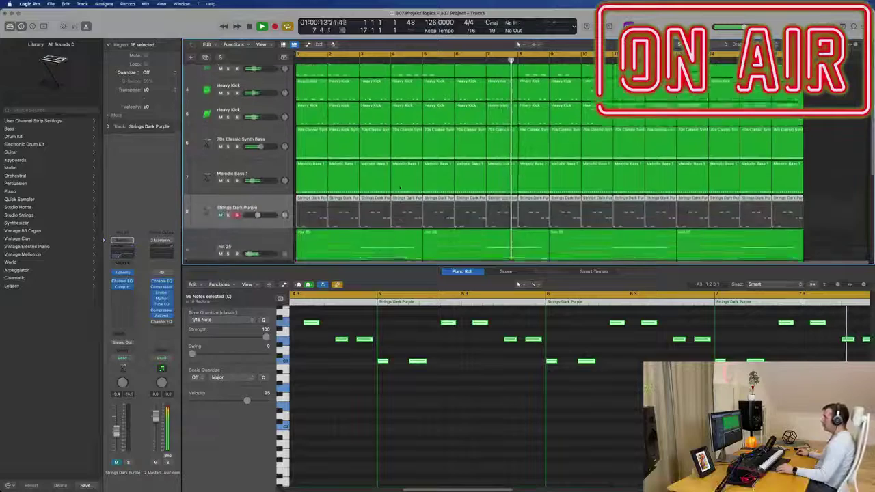
pyautogui.scroll(8, 388, 138)
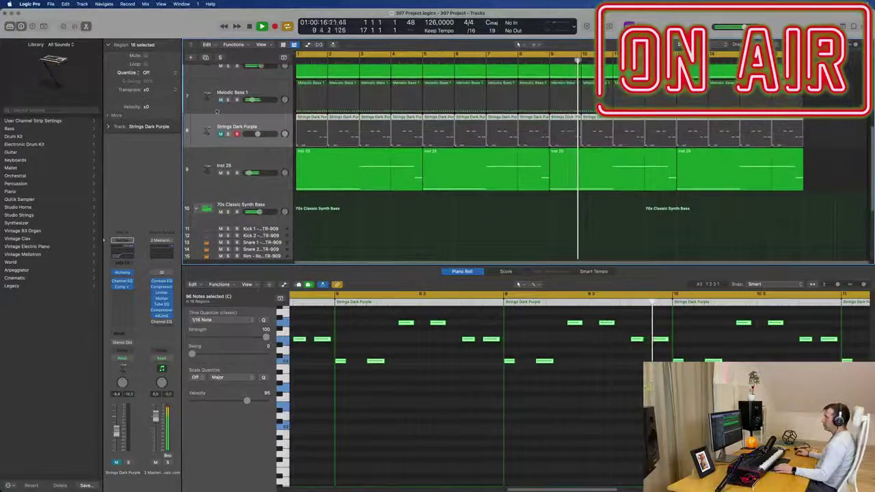
pyautogui.scroll(2, 220, 118)
pyautogui.scroll(1, 219, 118)
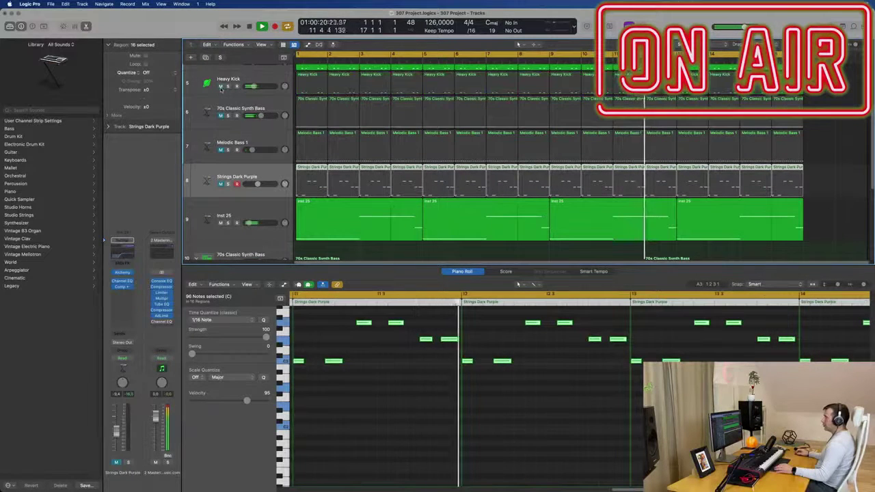
# Unmute the Heavy Kick on track 5 and Melodic Bass 1, and check the bass's envelope in Alchemy
pyautogui.click(220, 86)
pyautogui.click(220, 149)
pyautogui.click(270, 146)
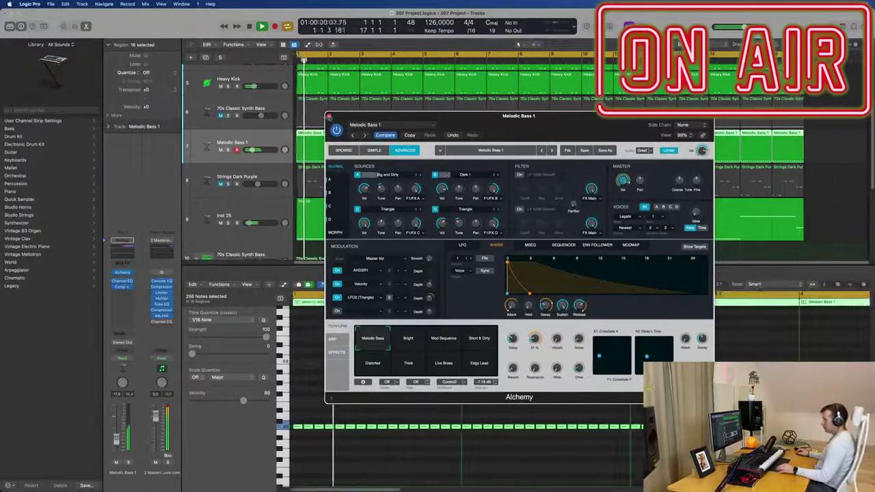
pyautogui.click(329, 116)
# Copy the bar 1 closed hi-hat region to the Snare 1 lane and reduce it to two notes, on the off-beats of beats 1 and 3
pyautogui.press('x')
pyautogui.press('x')
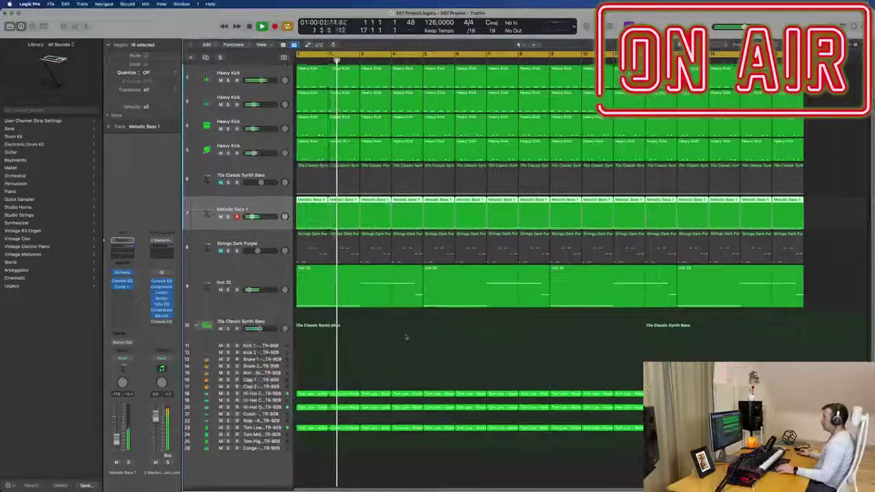
pyautogui.moveTo(310, 395); pyautogui.dragTo(314, 363)
pyautogui.doubleClick(314, 362)
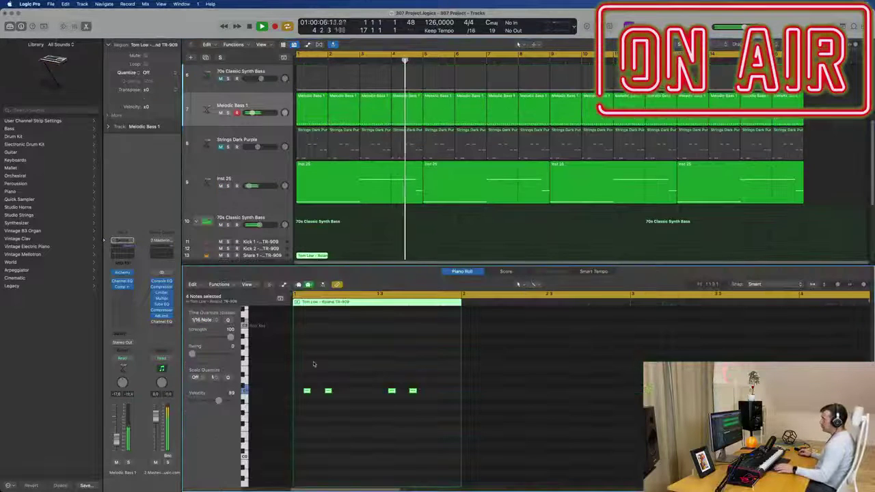
pyautogui.moveTo(307, 393); pyautogui.dragTo(317, 394)
pyautogui.click(329, 397)
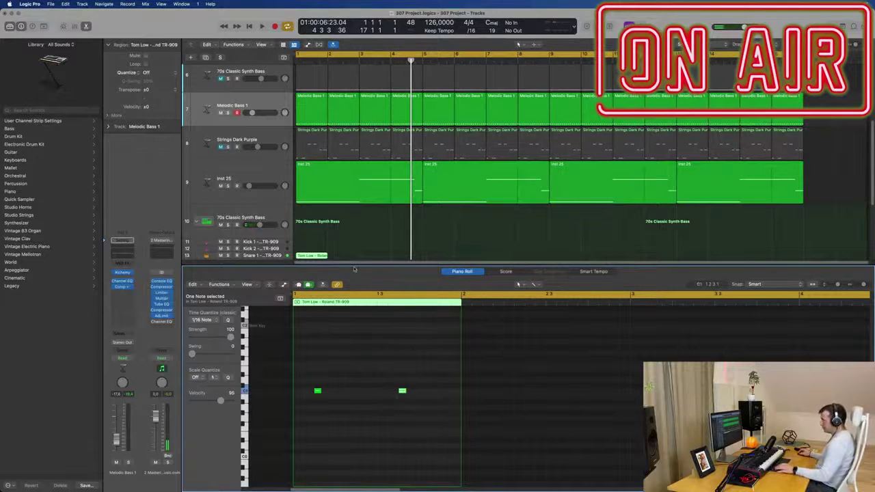
# Repeat the bar 1 Snare 1 region through bar 16 and start playback
pyautogui.press('x')
pyautogui.press('x')
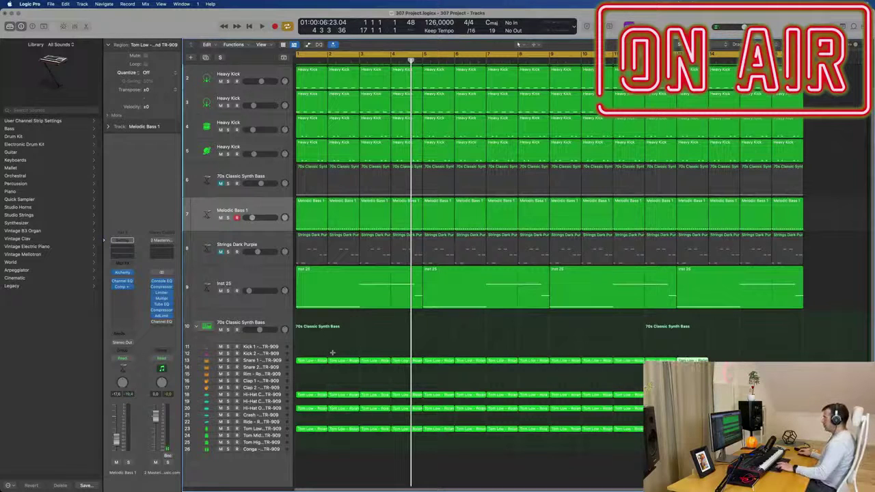
pyautogui.press('space')
# Select all Snare 1 regions, raise their notes one octave to the Root Key row and shift them onto beats 2 and 4
pyautogui.moveTo(809, 354); pyautogui.dragTo(308, 370)
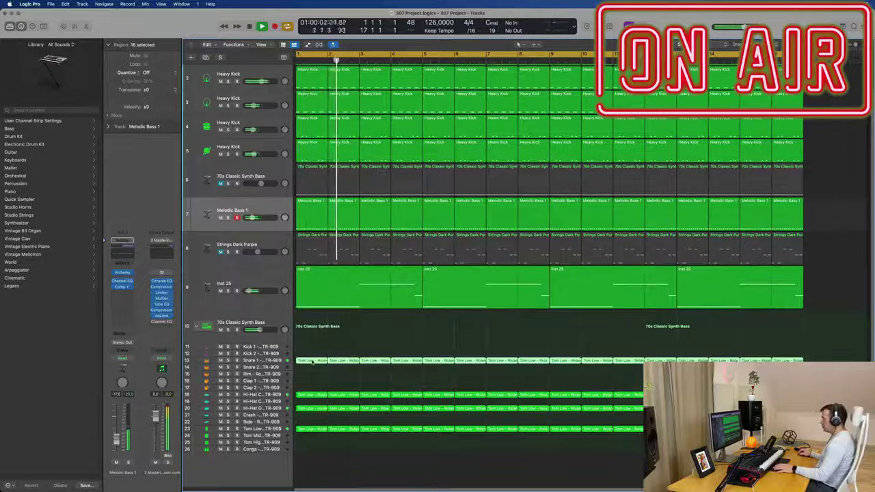
pyautogui.press('p')
pyautogui.hotkey('alt', 'shift', 'Up')
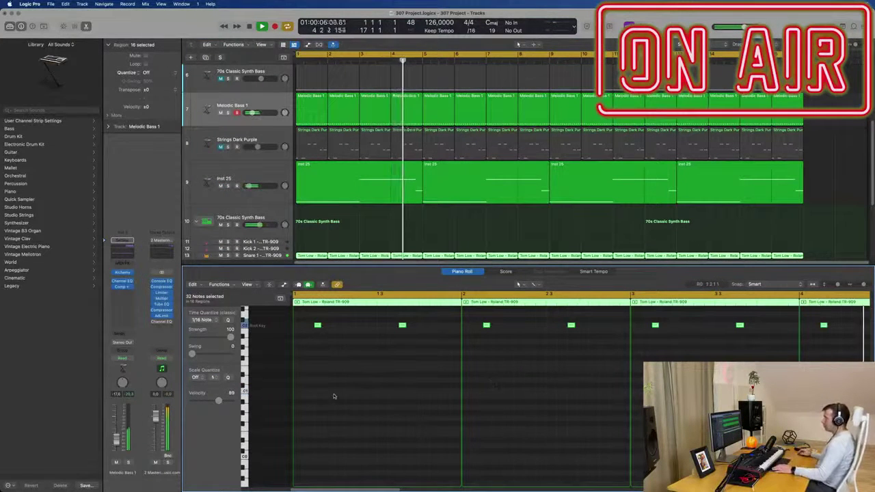
pyautogui.hotkey('alt', 'shift', 'Down')
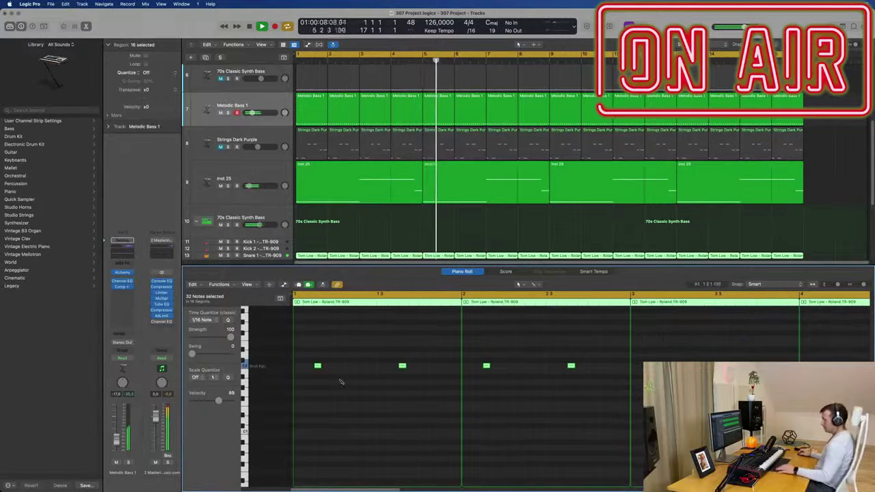
pyautogui.moveTo(330, 368); pyautogui.dragTo(347, 360)
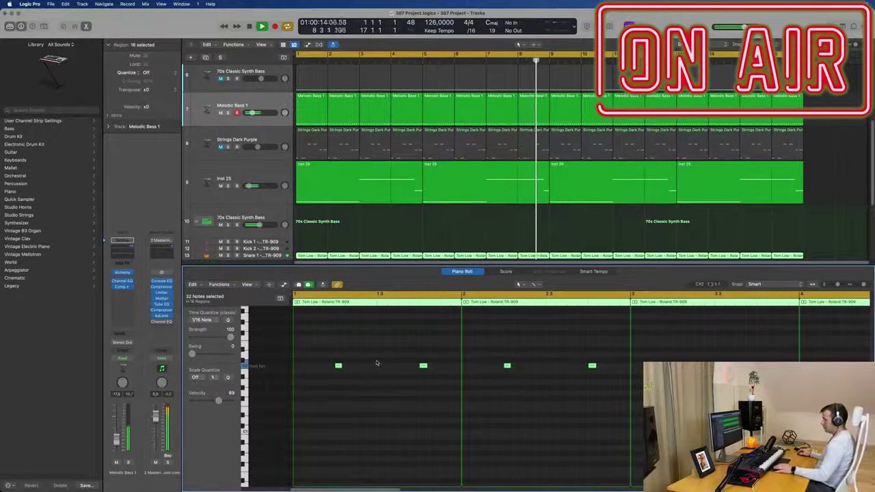
pyautogui.click(462, 217)
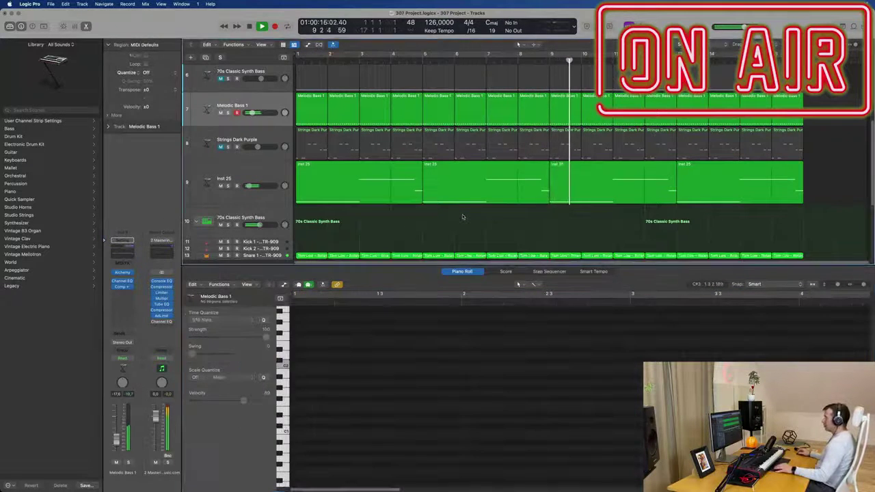
pyautogui.press('x')
pyautogui.press('x')
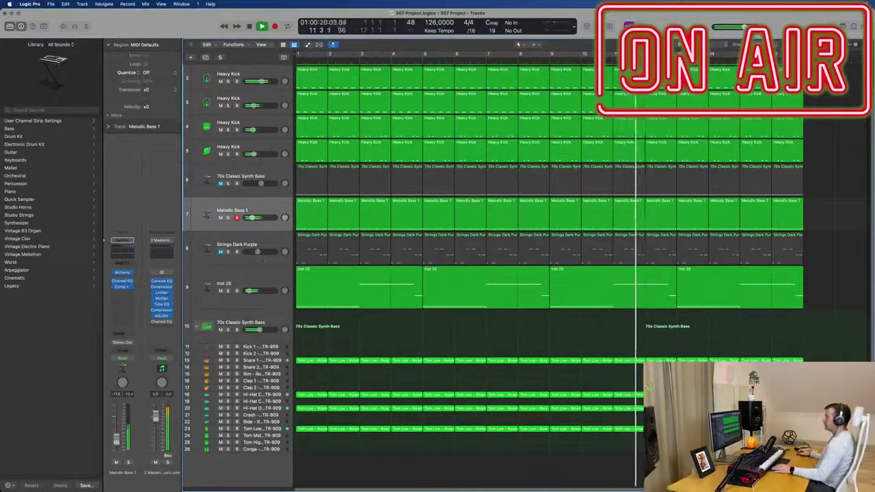
# Open the Alchemy synth on Inst 25, turn cycle mode back on and adjust the Filter 1 cutoff during playback
pyautogui.click(257, 277)
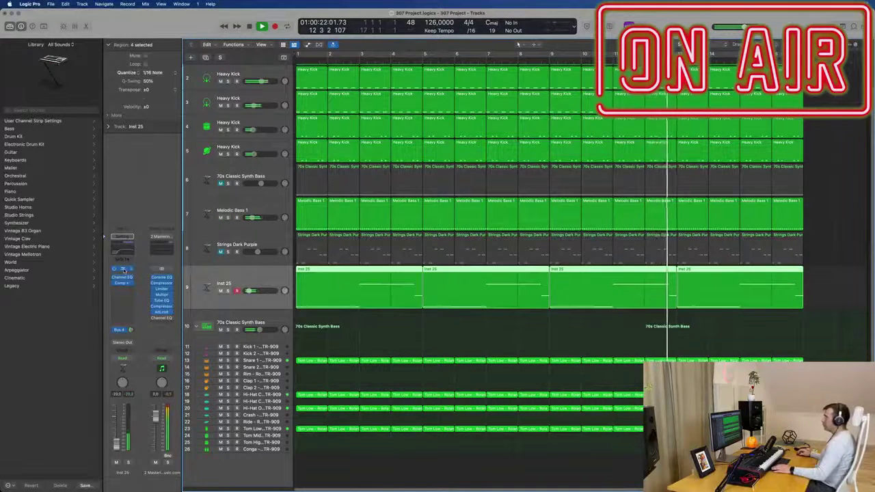
pyautogui.click(123, 269)
pyautogui.moveTo(822, 156); pyautogui.dragTo(512, 134)
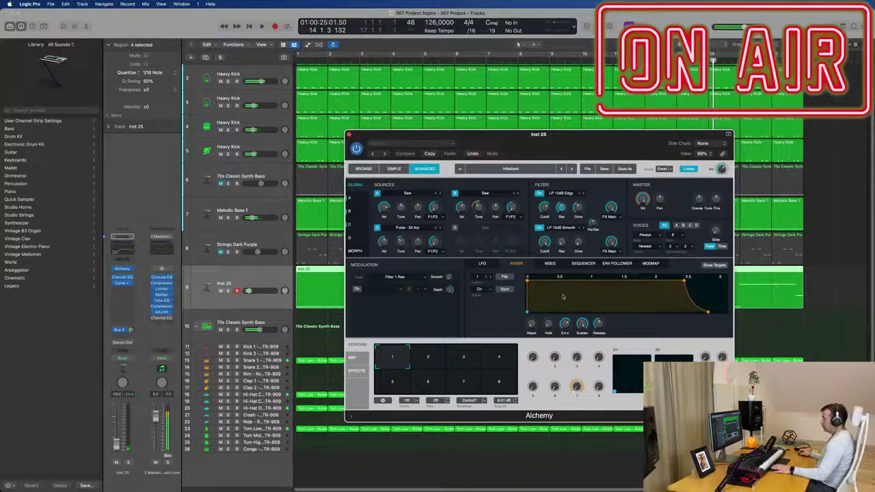
pyautogui.click(531, 53)
pyautogui.press('space')
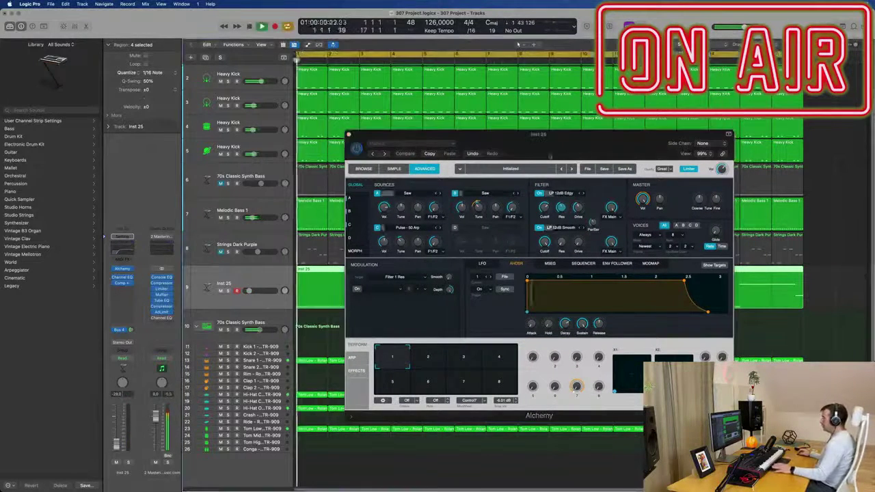
pyautogui.moveTo(555, 134); pyautogui.dragTo(549, 114)
pyautogui.moveTo(539, 188); pyautogui.dragTo(539, 189)
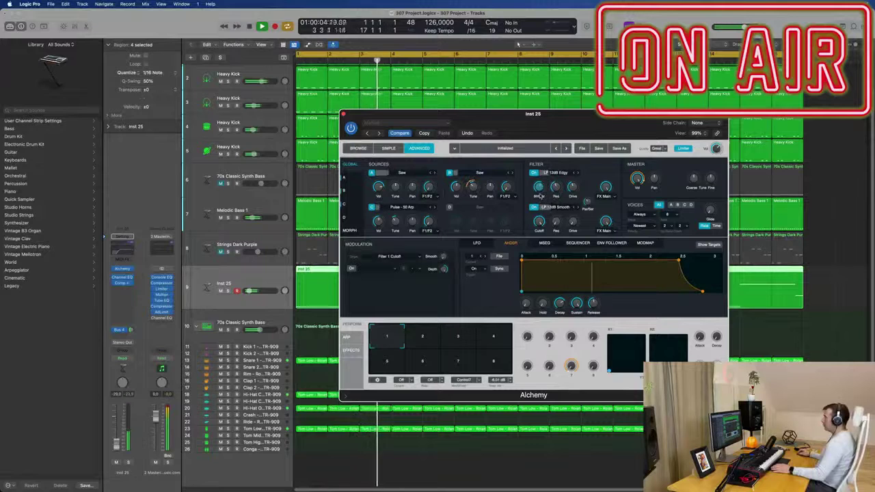
# Adjust Inst 25's Bus 4 send, add a Channel EQ with a low cut at roughly 500 Hz after Aux 5's SilverVerb, and close the plug-in windows
pyautogui.click(132, 331)
pyautogui.click(163, 313)
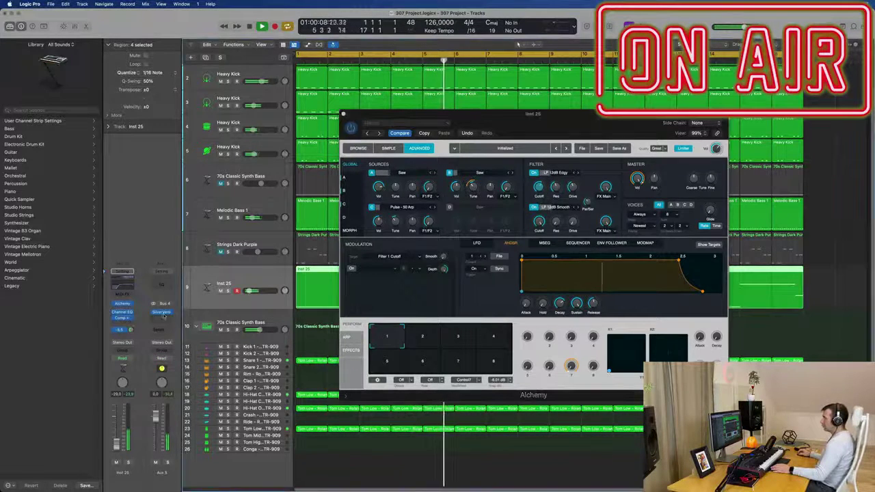
pyautogui.click(161, 274)
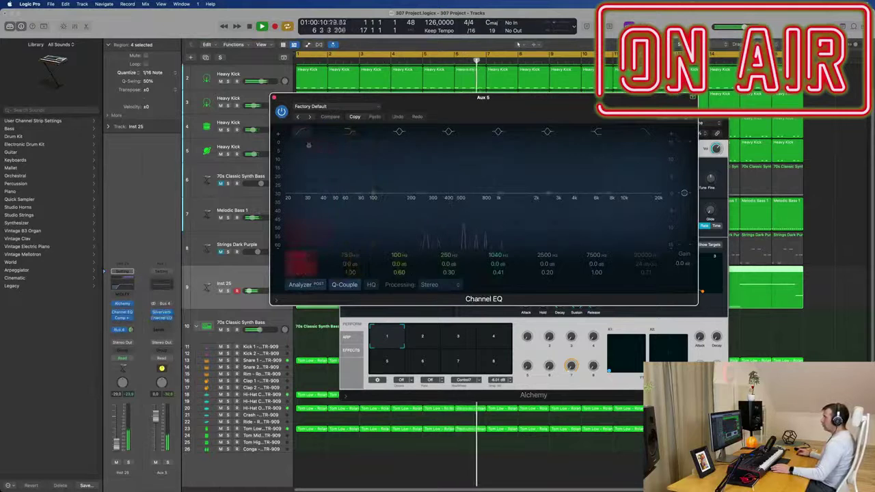
pyautogui.moveTo(368, 183); pyautogui.dragTo(464, 175)
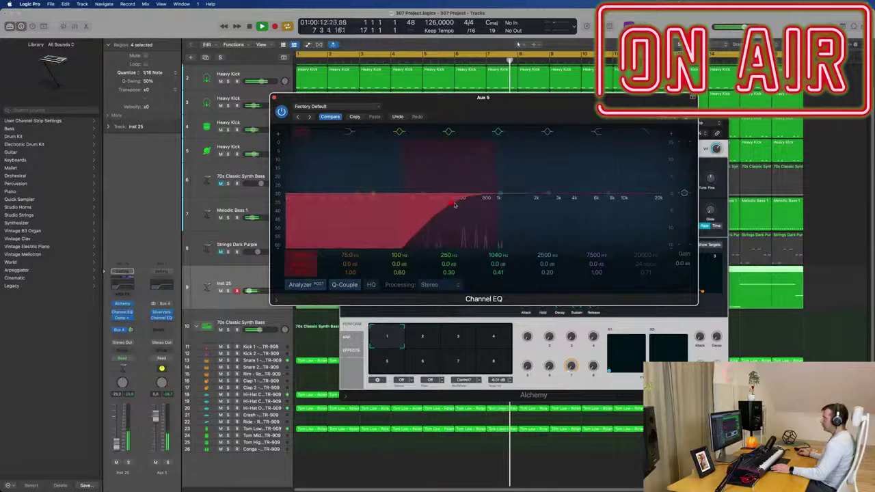
pyautogui.click(274, 99)
pyautogui.moveTo(438, 117); pyautogui.dragTo(363, 117)
pyautogui.click(267, 110)
pyautogui.scroll(2, 296, 202)
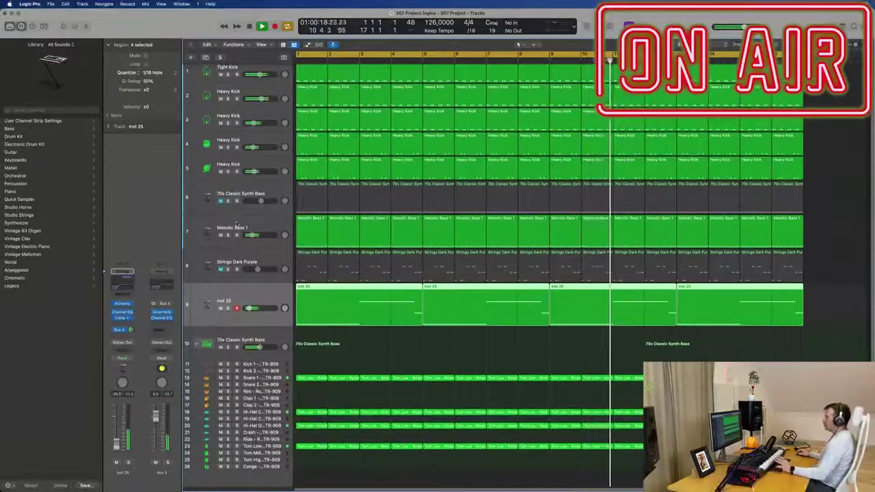
# Examine the Inst 25 notes in the Piano Roll and compare them with the one-bar Melodic Bass 1 regions
pyautogui.doubleClick(363, 301)
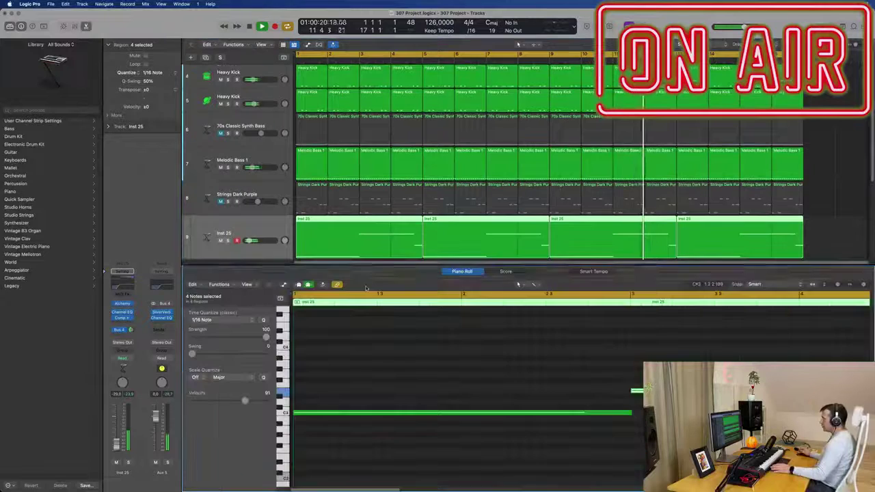
pyautogui.click(390, 413)
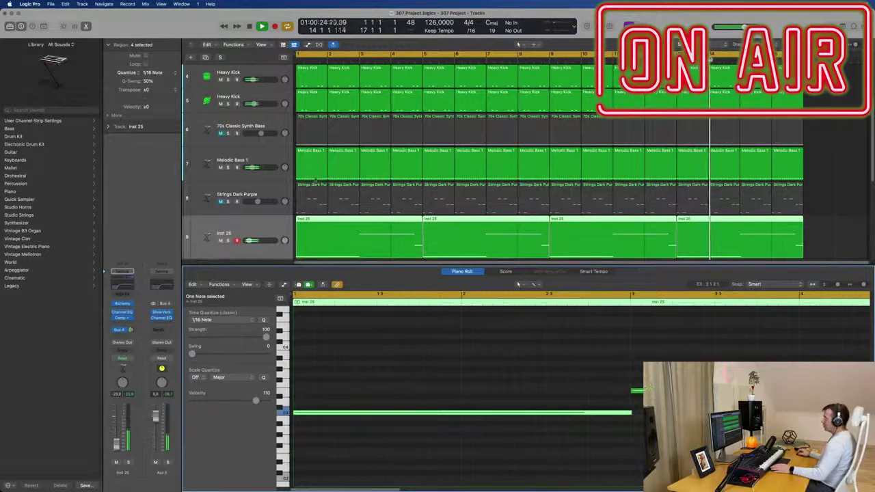
pyautogui.scroll(-2, 309, 176)
pyautogui.press('Return')
pyautogui.click(380, 143)
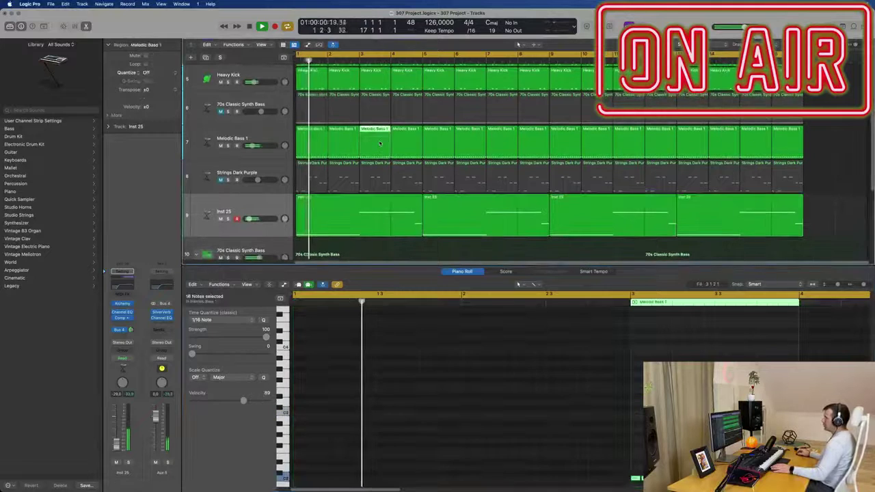
pyautogui.click(310, 141)
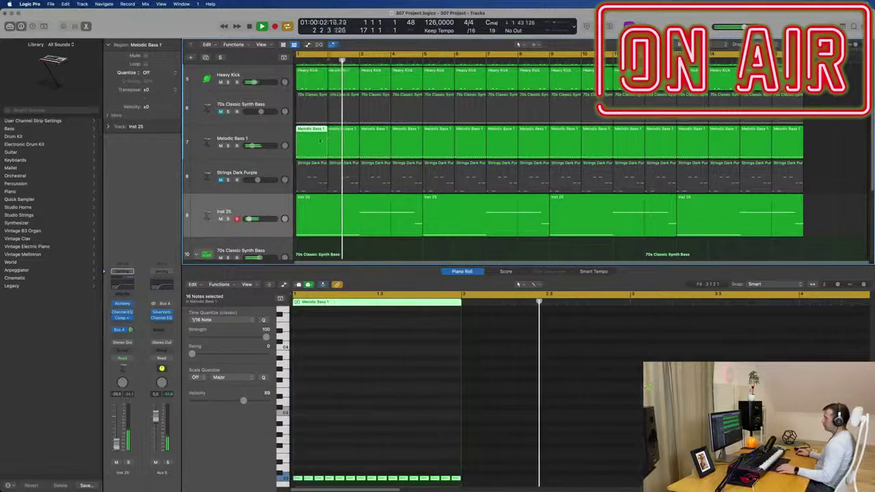
pyautogui.click(336, 143)
pyautogui.keyDown('super'); pyautogui.click(312, 143); pyautogui.keyUp('super')
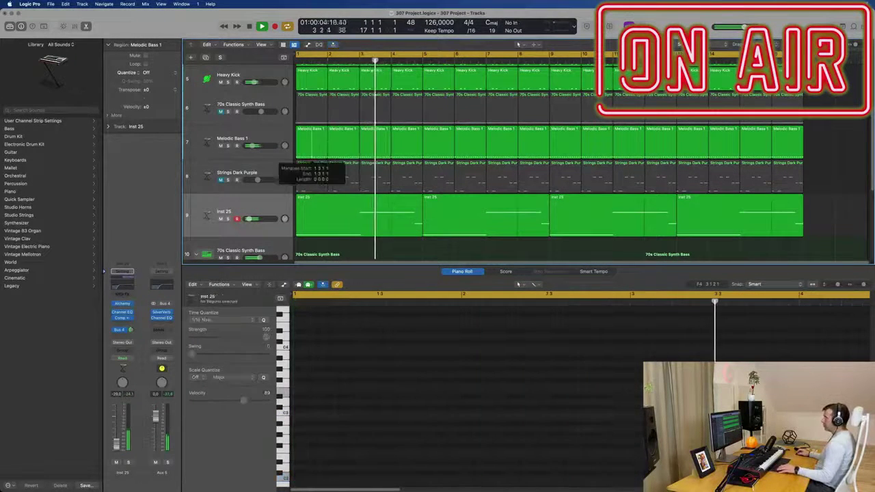
pyautogui.click(421, 144)
pyautogui.click(322, 141)
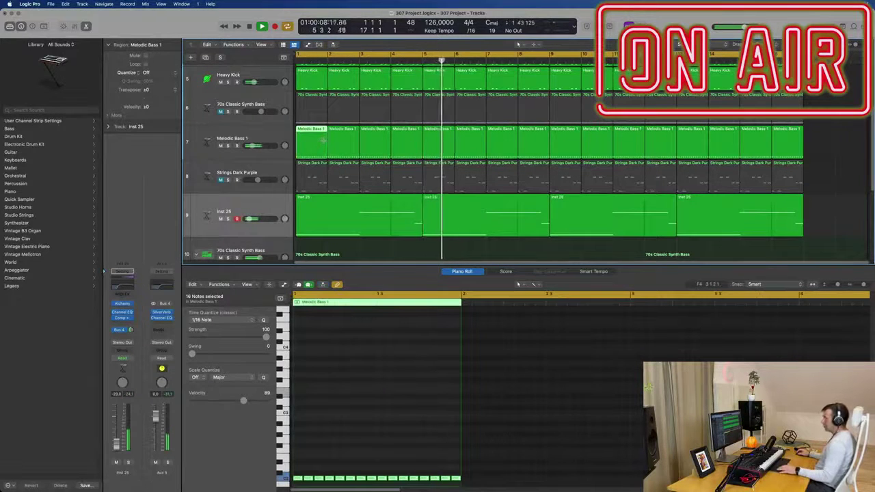
pyautogui.moveTo(822, 135); pyautogui.dragTo(293, 141)
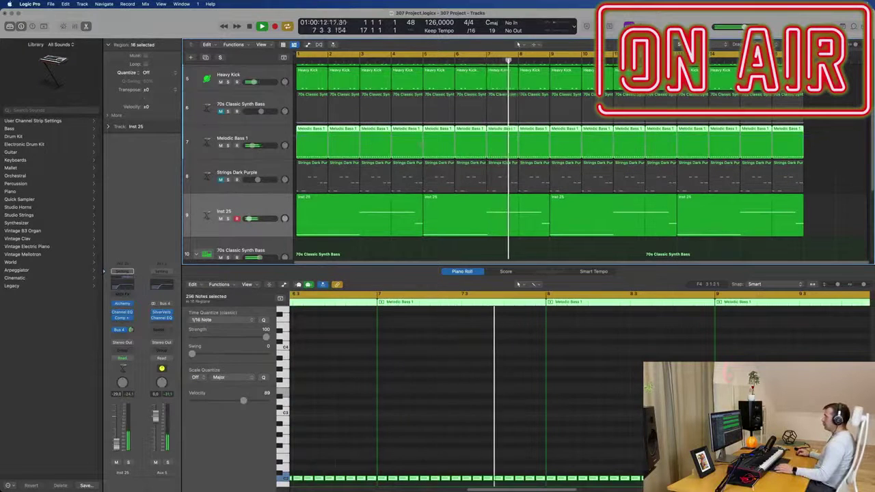
pyautogui.click(438, 250)
# Delete the Melodic Bass 1 region at bar 5, join the regions in bars 1 to 4 into one, and restart playback
pyautogui.click(434, 130)
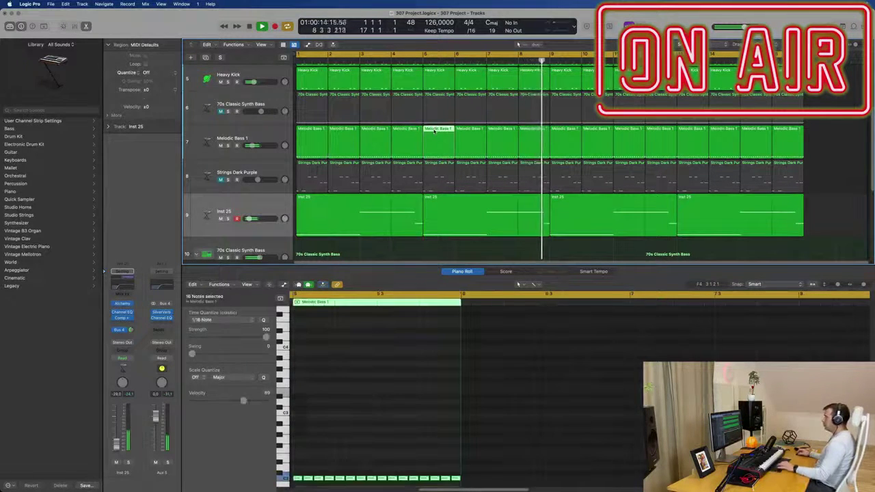
pyautogui.press('Delete')
pyautogui.moveTo(438, 140); pyautogui.dragTo(246, 139)
pyautogui.press('super+j')
pyautogui.press('Return')
pyautogui.press('space')
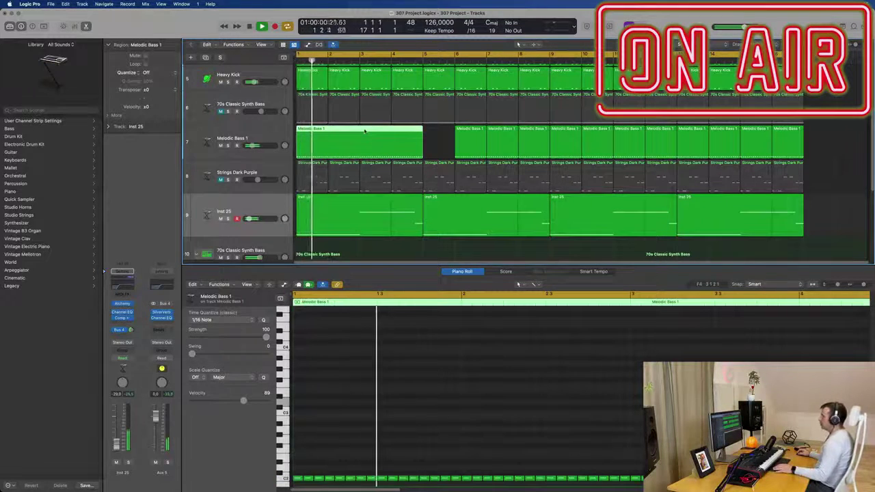
# Raise all notes in bars 3 and 4 of the joined Melodic Bass 1 region by four semitones
pyautogui.press('p')
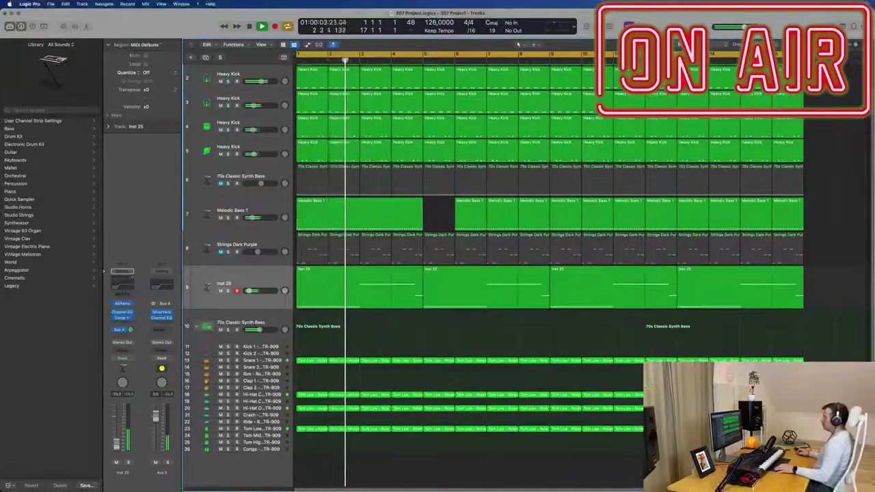
pyautogui.doubleClick(380, 203)
pyautogui.scroll(-3, 521, 402)
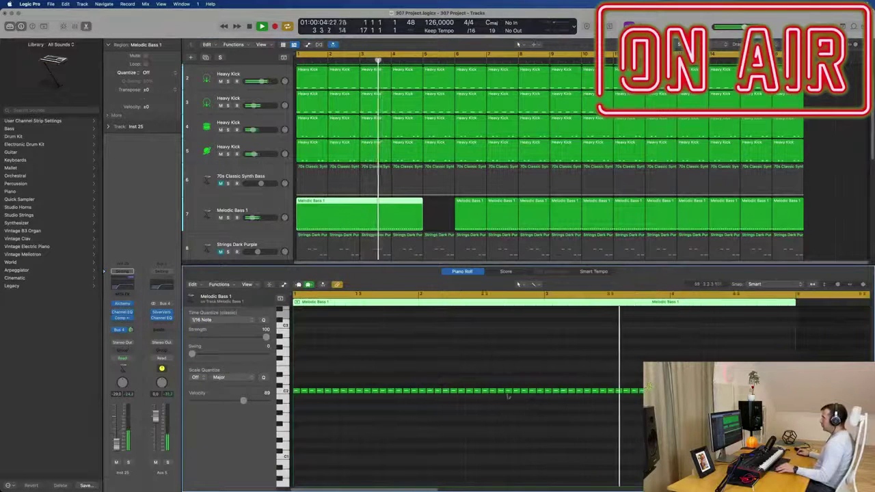
pyautogui.moveTo(529, 378); pyautogui.dragTo(644, 420)
pyautogui.hotkey('alt', 'Up')
pyautogui.hotkey('alt', 'Up')
pyautogui.hotkey('alt', 'Up')
pyautogui.hotkey('alt', 'Up')
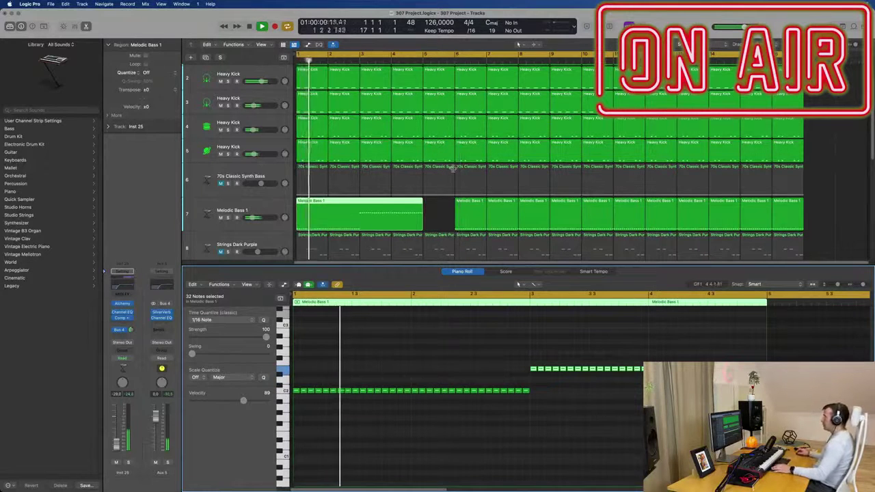
# Delete the Melodic Bass 1 regions from bar 6 onward and lower the four-bar region's last four notes to D, matching Inst 25's ending
pyautogui.moveTo(446, 208); pyautogui.dragTo(849, 227)
pyautogui.press('Delete')
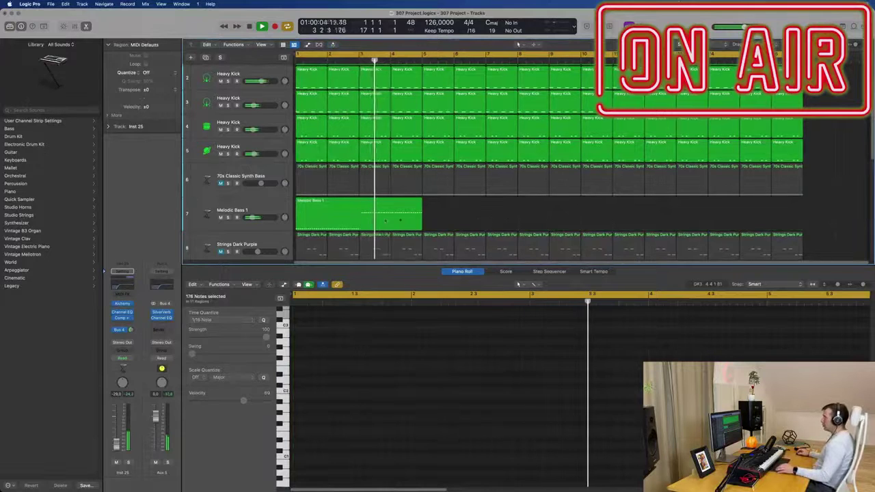
pyautogui.click(388, 218)
pyautogui.scroll(-3, 410, 219)
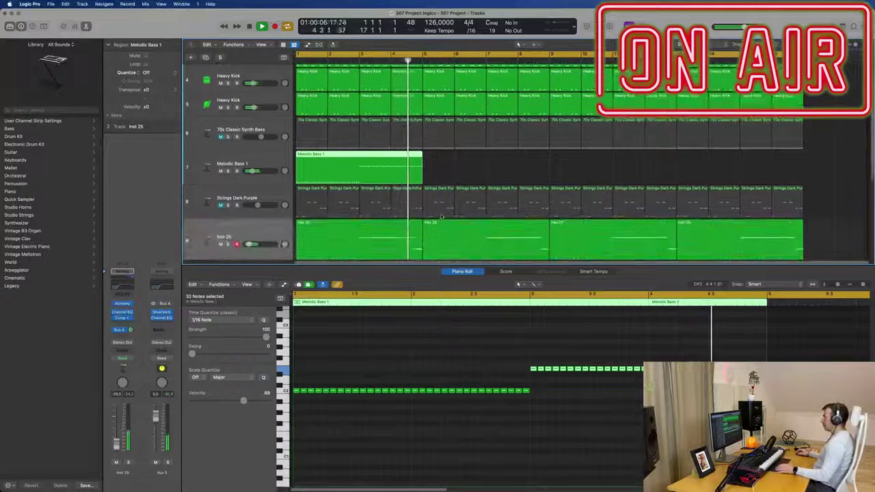
pyautogui.click(414, 246)
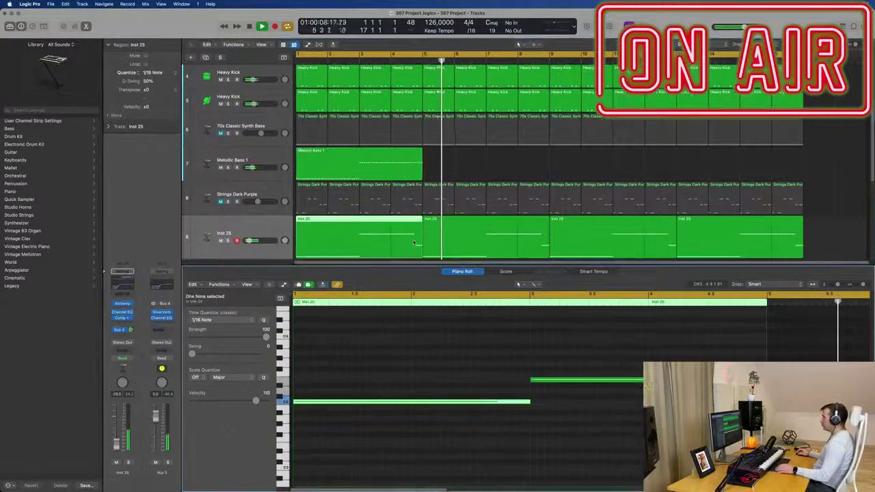
pyautogui.click(418, 176)
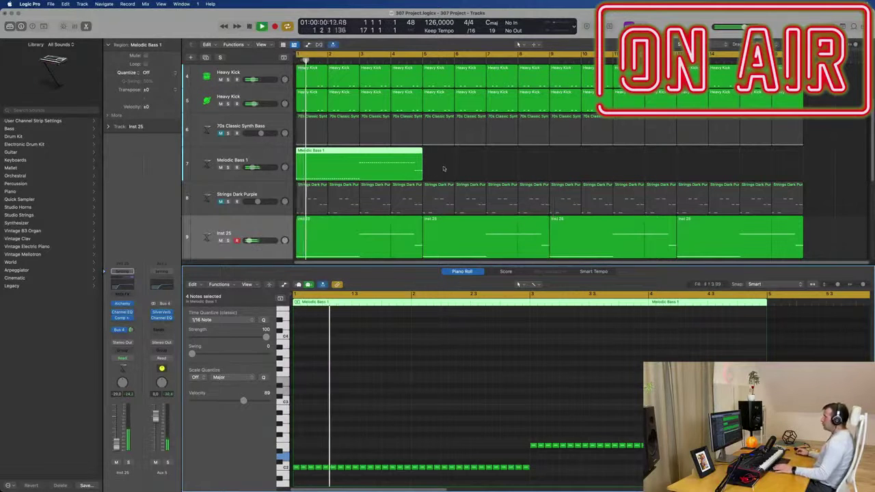
# Repeat the four-bar Melodic Bass 1 region three times to fill through bar 16 and select its track
pyautogui.press('super+r')
pyautogui.press('super+r')
pyautogui.press('super+r')
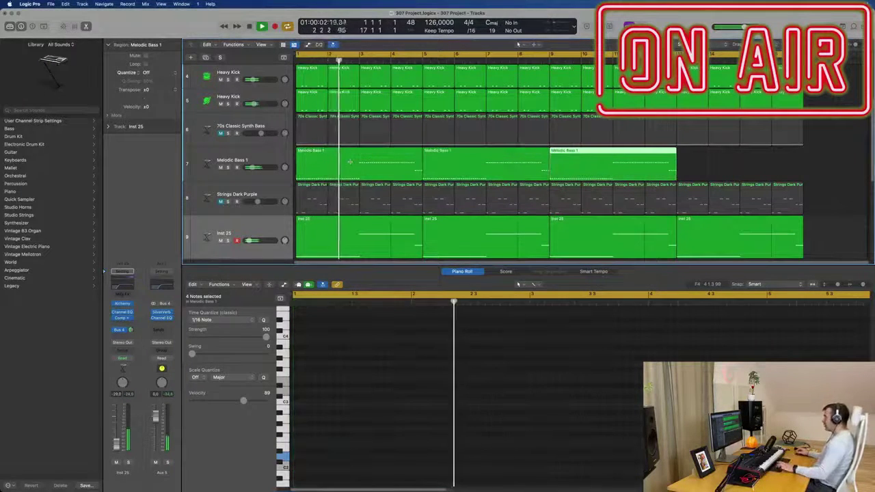
pyautogui.click(270, 156)
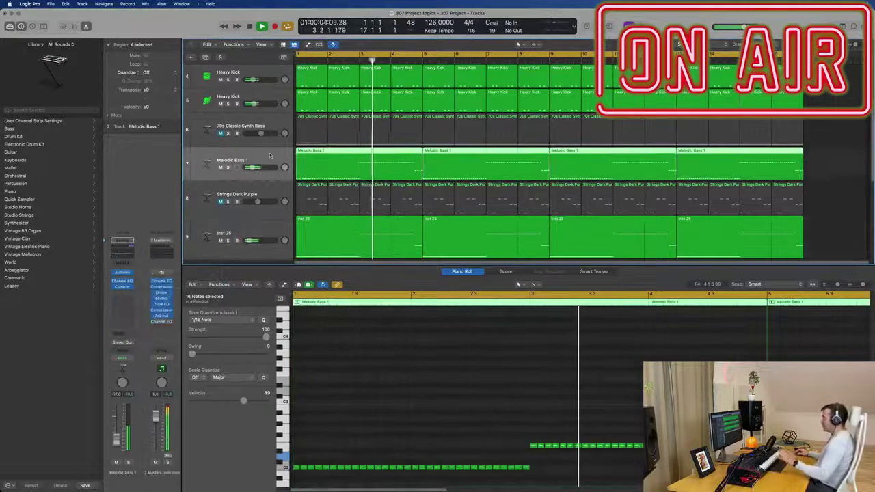
# Delete the 70s Classic Synth Bass regions from bar 5 onward and join those in bars 1 to 4 into one region
pyautogui.scroll(2, 322, 202)
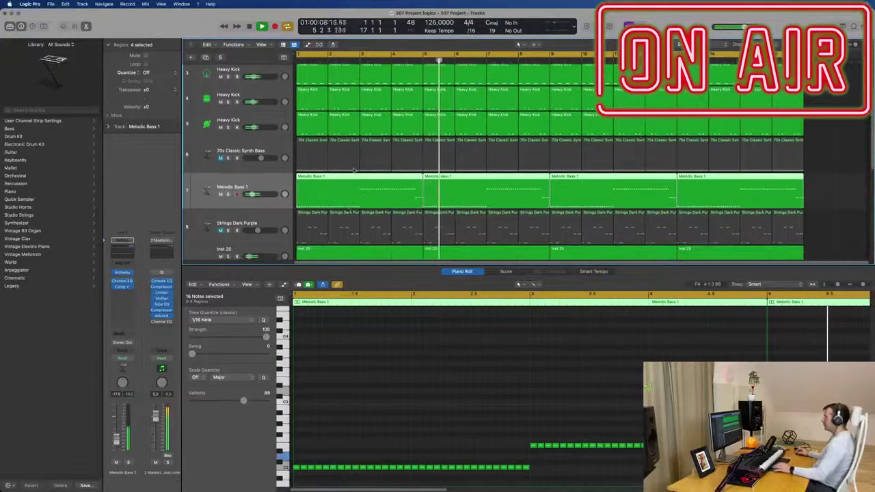
pyautogui.click(827, 159)
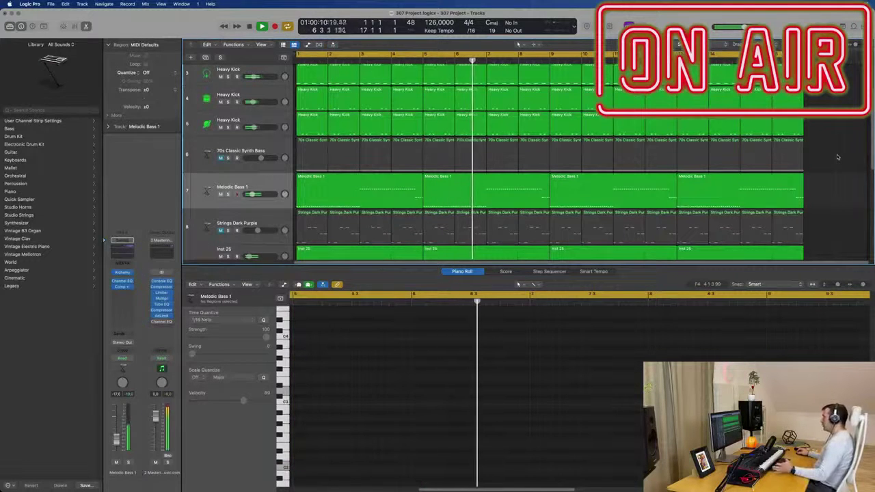
pyautogui.moveTo(828, 157); pyautogui.dragTo(308, 156)
pyautogui.press('Delete')
pyautogui.press('Return')
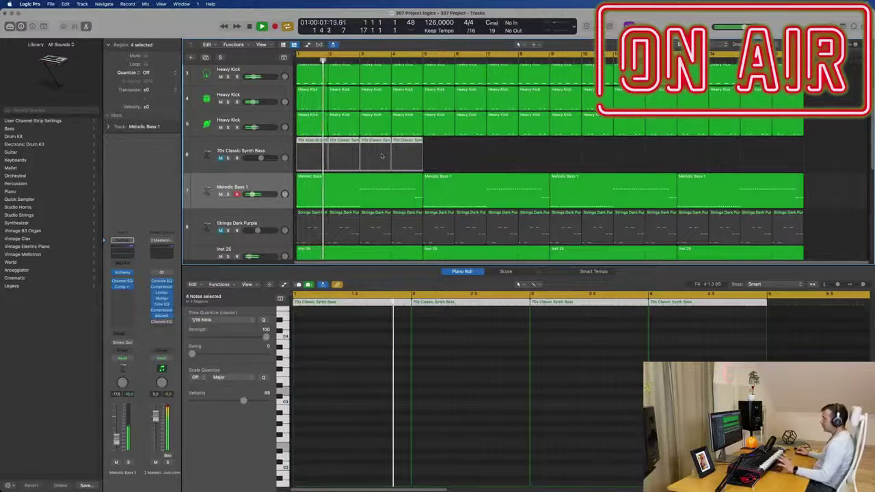
pyautogui.press('super+j')
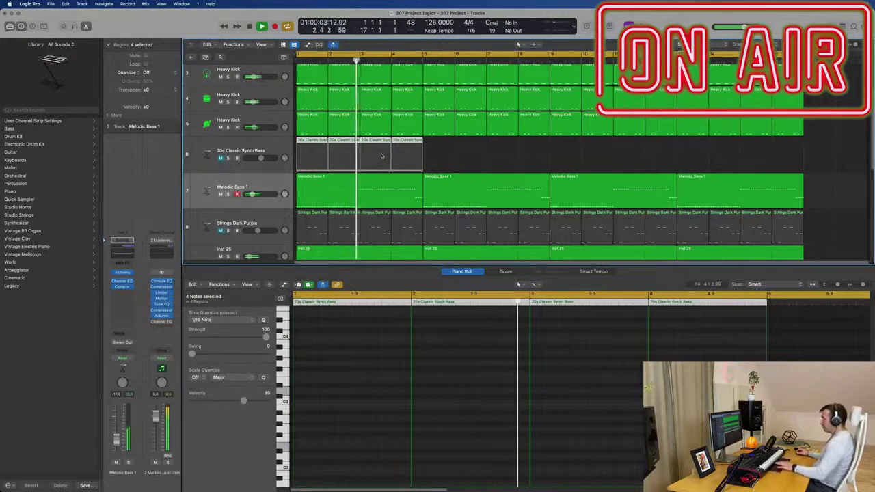
pyautogui.press('Return')
pyautogui.press('space')
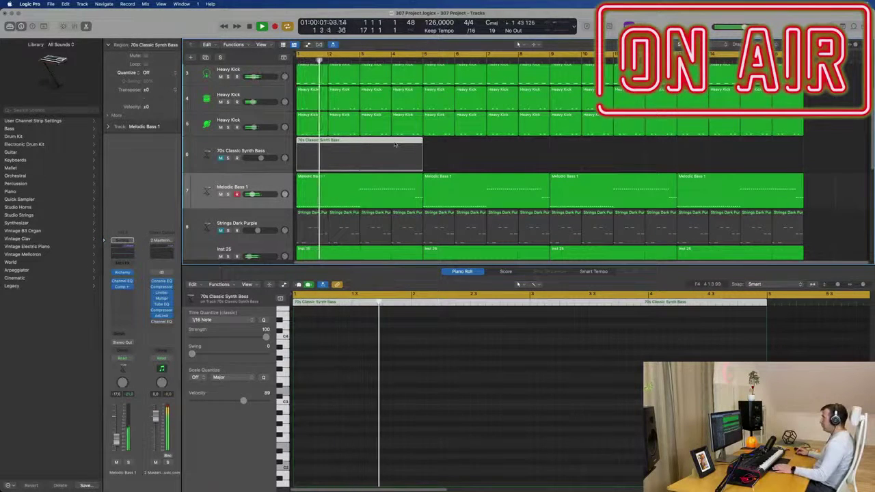
# Raise the 70s Classic Synth Bass notes in bars 3 and 4 by four semitones and end bar 4 with a short D note
pyautogui.press('e')
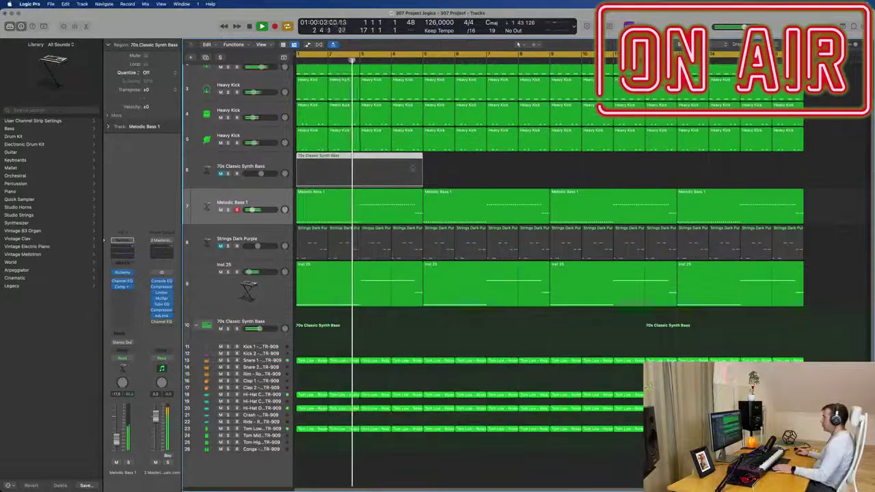
pyautogui.press('e')
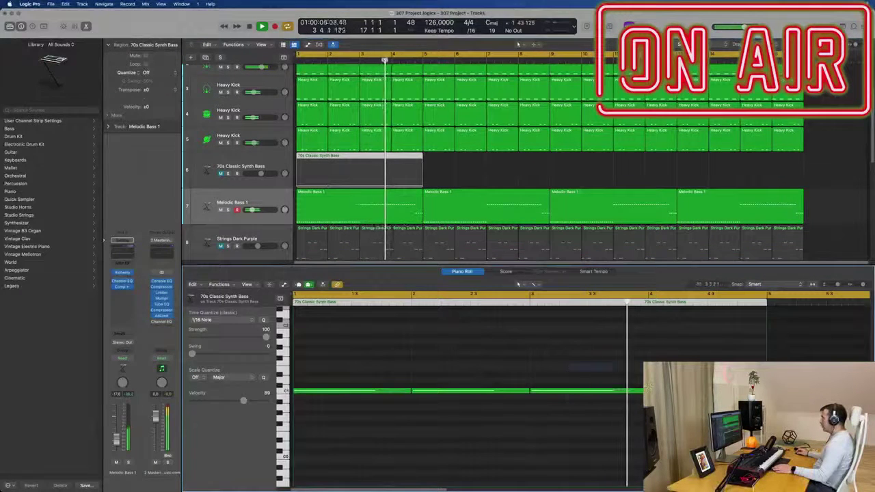
pyautogui.hotkey('alt', 'Up')
pyautogui.hotkey('alt', 'Up')
pyautogui.hotkey('alt', 'Up')
pyautogui.hotkey('alt', 'Up')
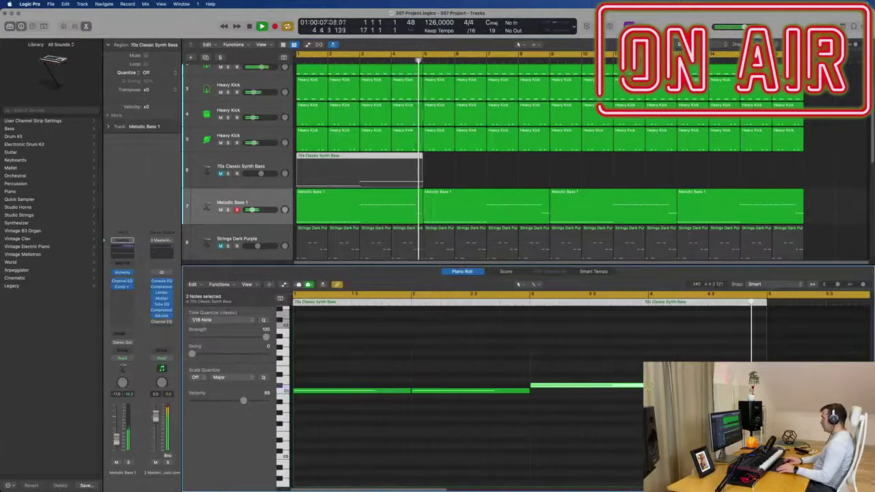
pyautogui.click(739, 357)
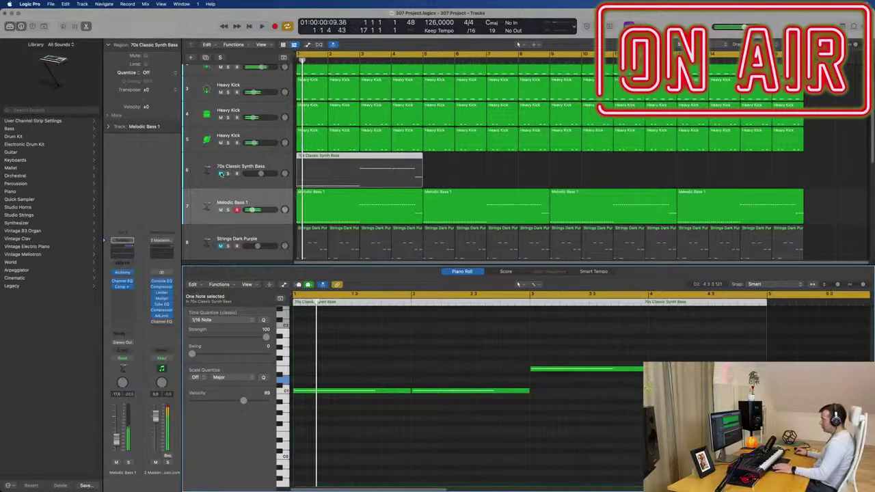
# Unmute the 70s Classic Synth Bass track and repeat its four-bar region three times through bar 16
pyautogui.click(424, 181)
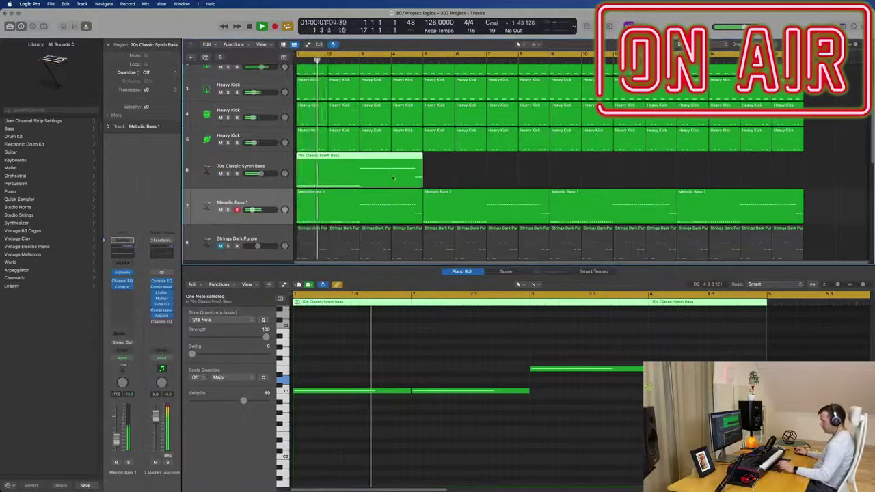
pyautogui.press('super+r')
pyautogui.press('super+r')
pyautogui.press('super+r')
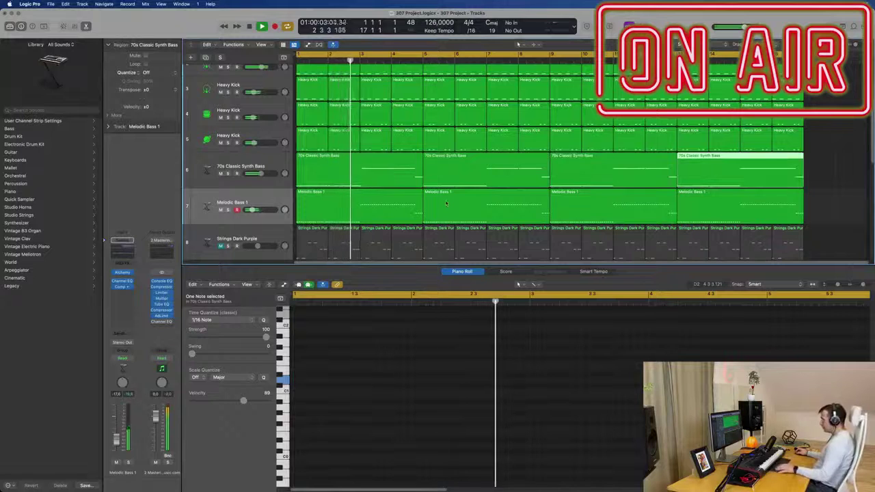
# Unmute the Strings Dark Purple track and restart playback to hear it with both bass tracks
pyautogui.scroll(-2, 445, 203)
pyautogui.scroll(-1, 445, 203)
pyautogui.press('space')
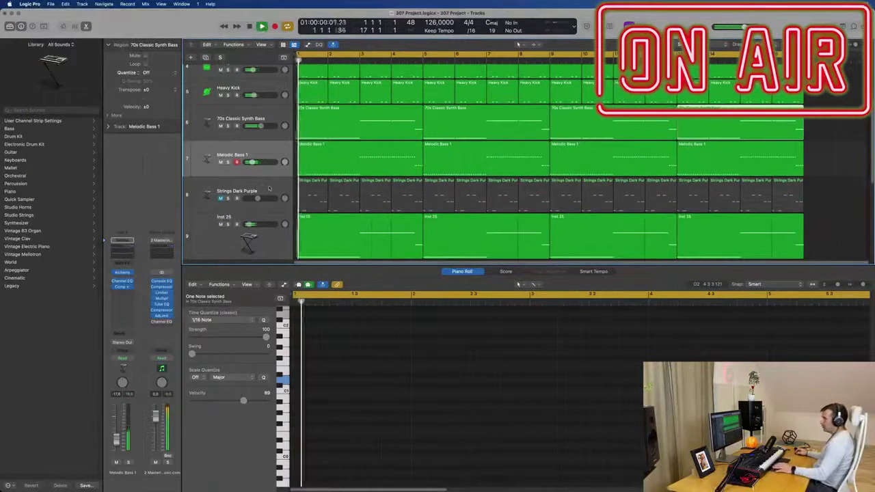
pyautogui.click(268, 192)
pyautogui.press('m')
pyautogui.press('space')
pyautogui.press('space')
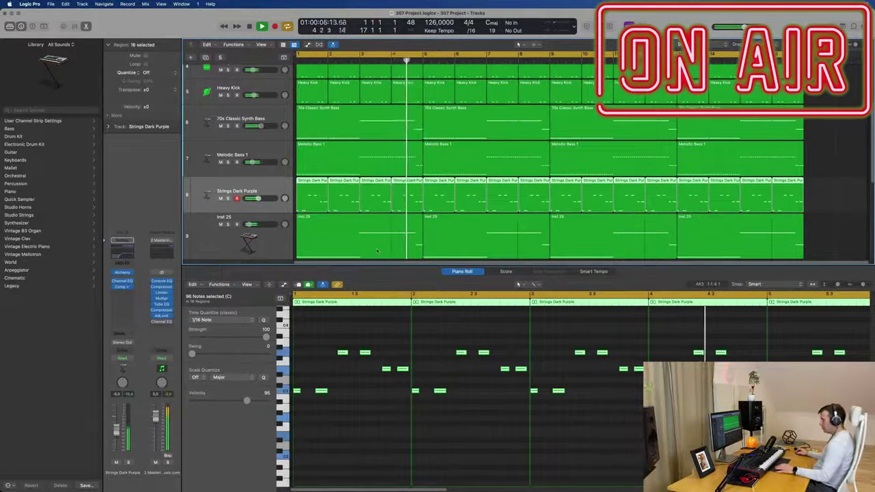
# Lower the Snare 1 track's volume to about -13 dB and add a new track that duplicates Inst 25's settings
pyautogui.press('e')
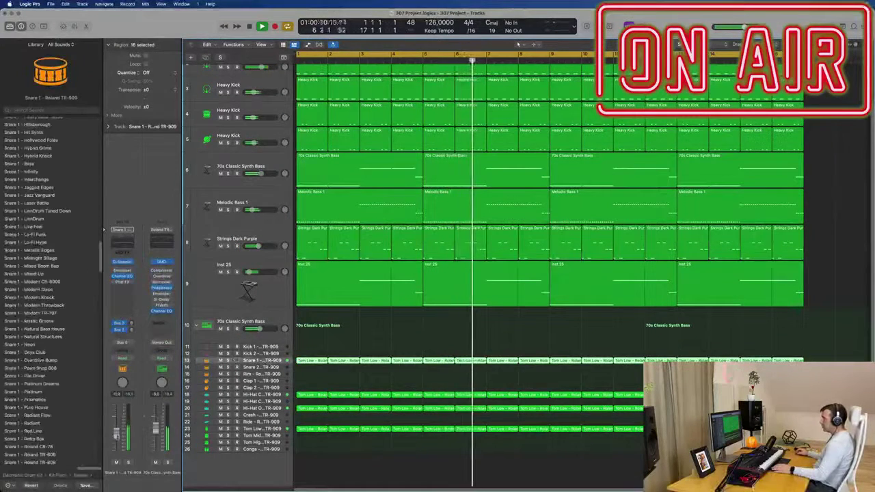
pyautogui.click(439, 337)
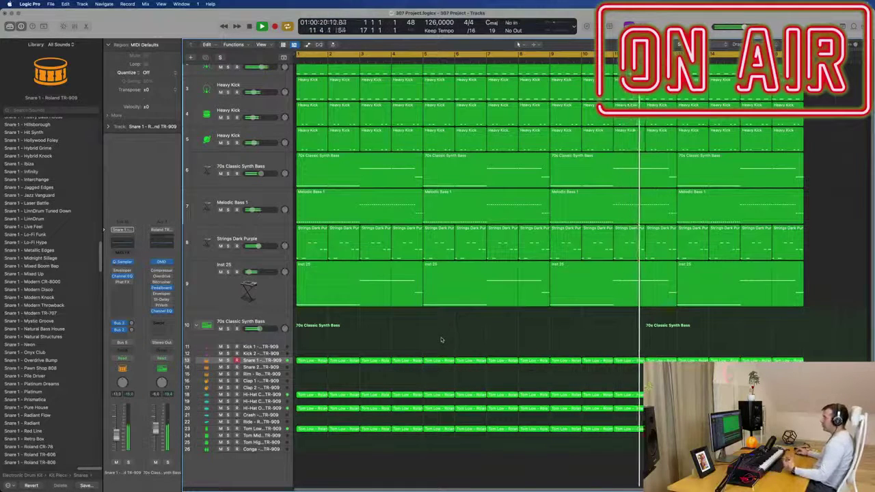
pyautogui.click(259, 288)
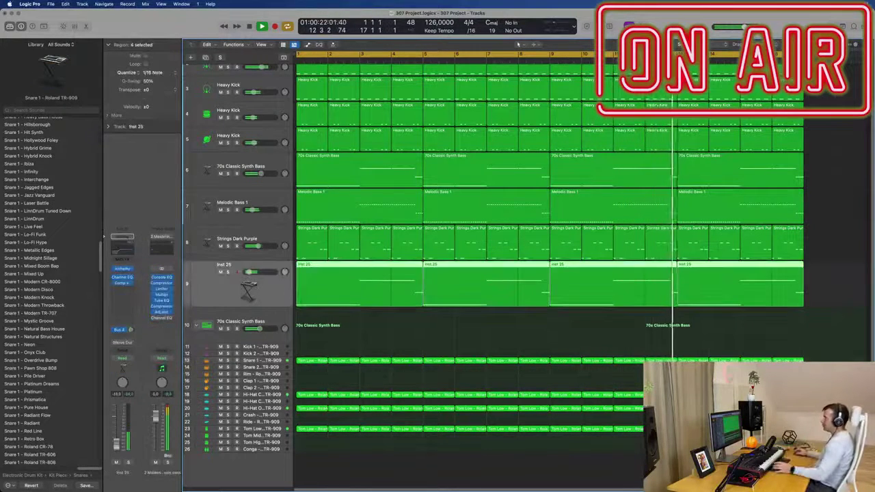
pyautogui.press('super+d')
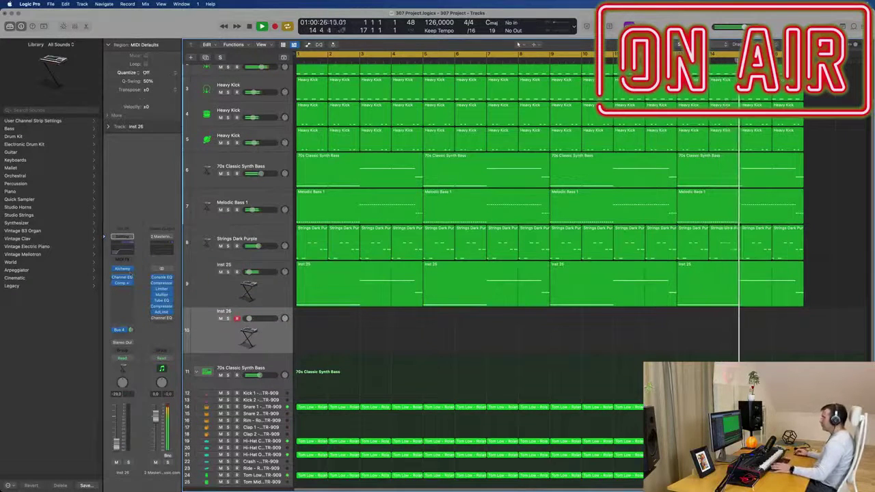
pyautogui.click(664, 4)
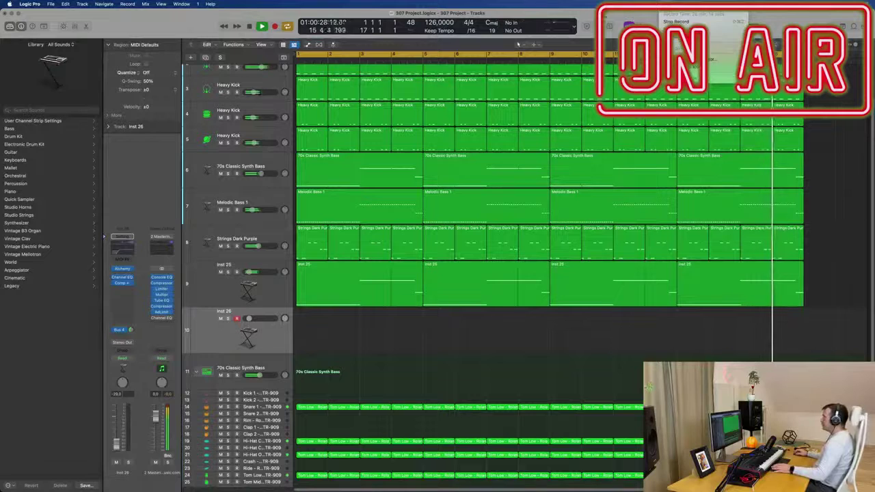
pyautogui.click(664, 4)
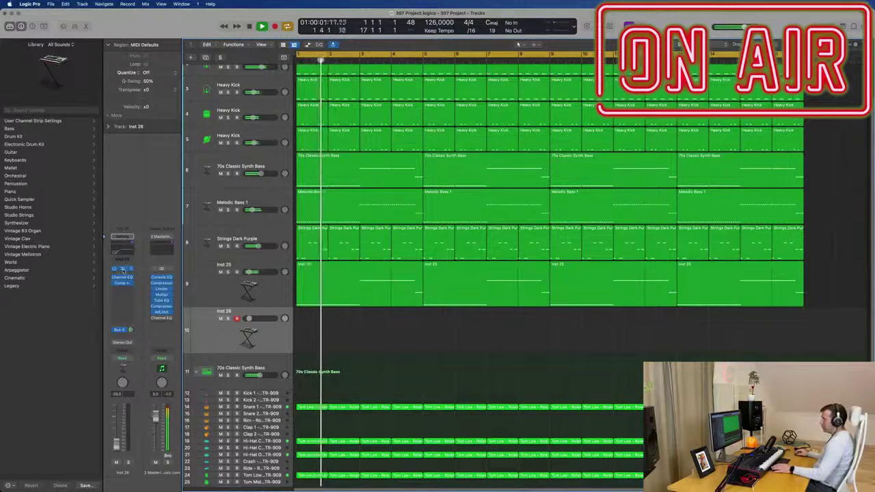
# Load the Beneath The Waves preset from Alchemy's Soundscapes category on the new Inst 26 track
pyautogui.click(121, 270)
pyautogui.moveTo(504, 104); pyautogui.dragTo(521, 112)
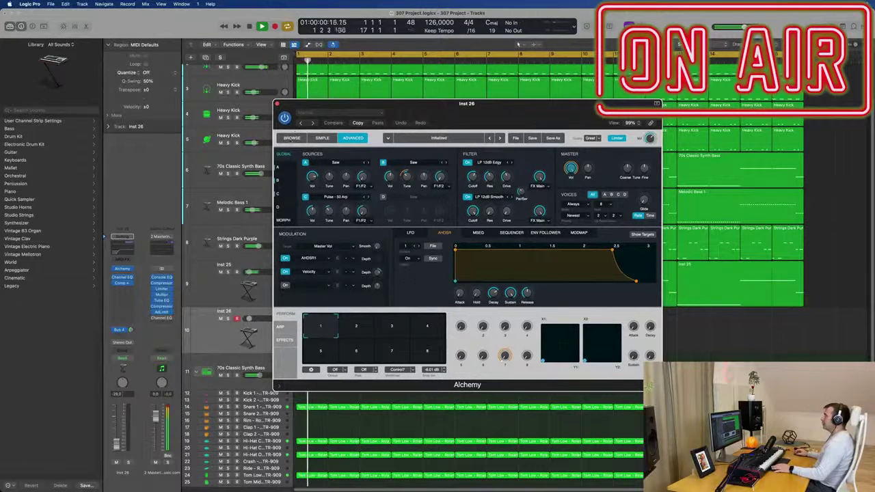
pyautogui.click(292, 139)
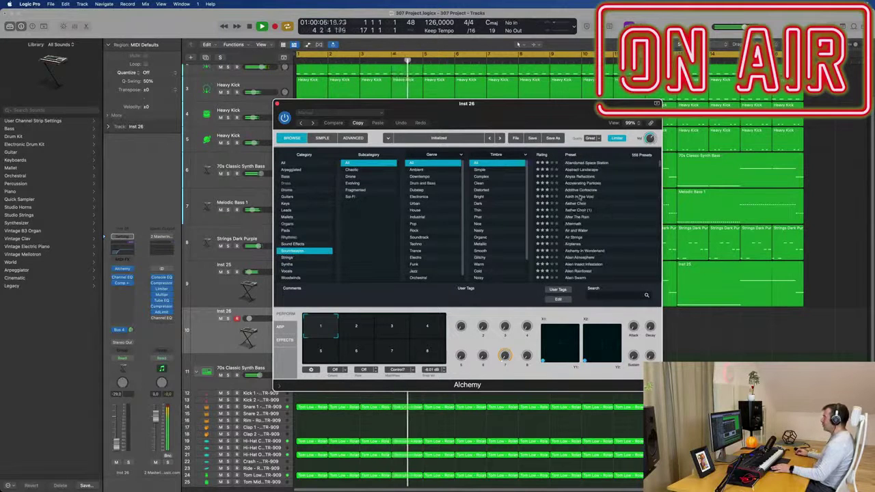
pyautogui.scroll(-5, 620, 230)
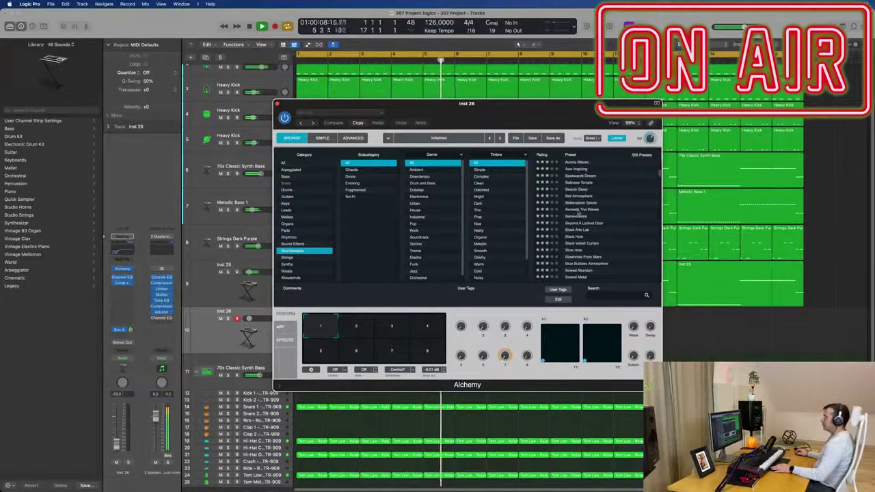
pyautogui.moveTo(466, 103); pyautogui.dragTo(753, 312)
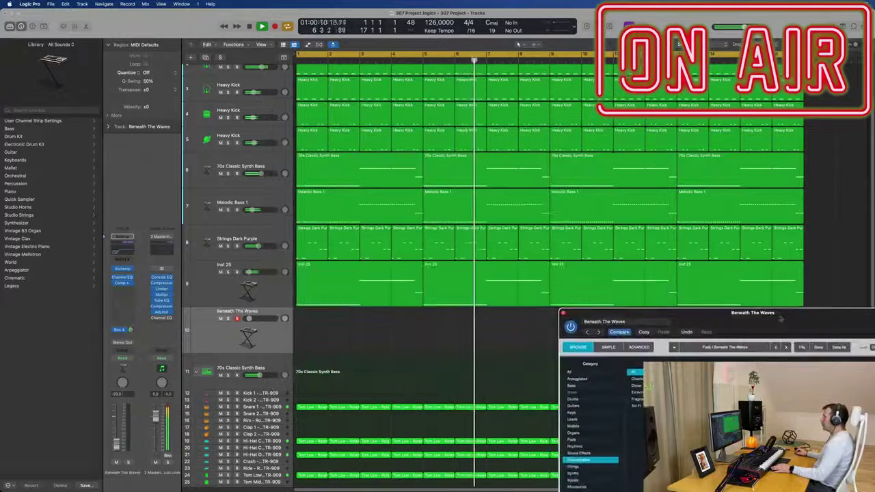
# Copy Inst 25's first four-bar region to the Beneath The Waves track and raise that track's volume to about 1.2 dB
pyautogui.click(354, 272)
pyautogui.moveTo(353, 272); pyautogui.dragTo(347, 323)
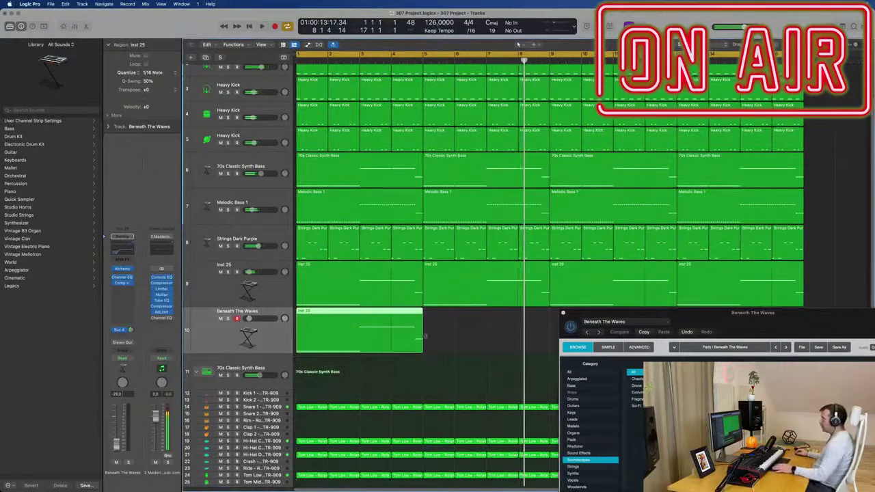
pyautogui.moveTo(659, 313); pyautogui.dragTo(599, 145)
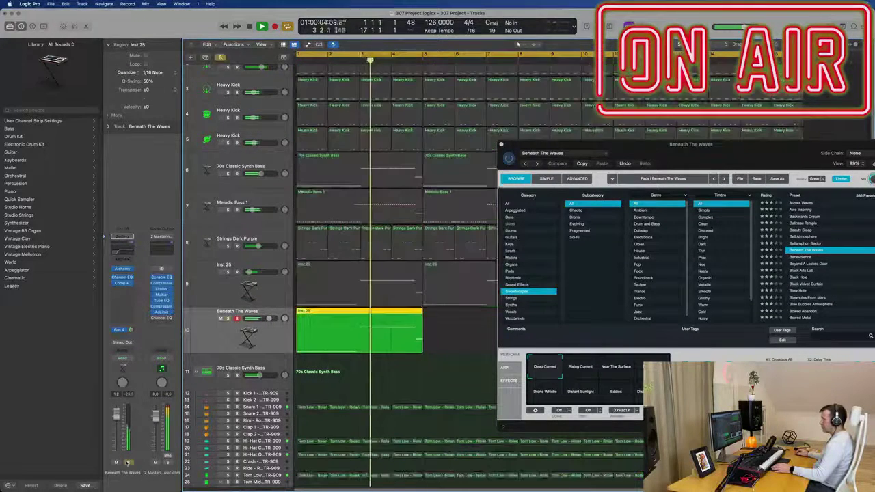
# Turn off solo on the Beneath The Waves track and restart playback to hear it in the full mix
pyautogui.click(128, 463)
pyautogui.moveTo(588, 144); pyautogui.dragTo(526, 49)
pyautogui.press('space')
pyautogui.press('Return')
pyautogui.press('space')
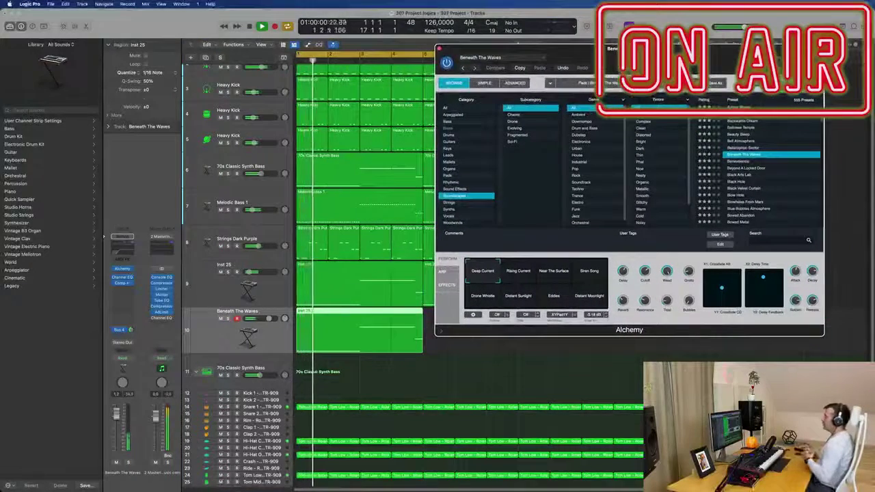
# Check the notes of the Beneath The Waves region and repeat the four-bar region three times through bar 16
pyautogui.doubleClick(371, 314)
pyautogui.click(375, 366)
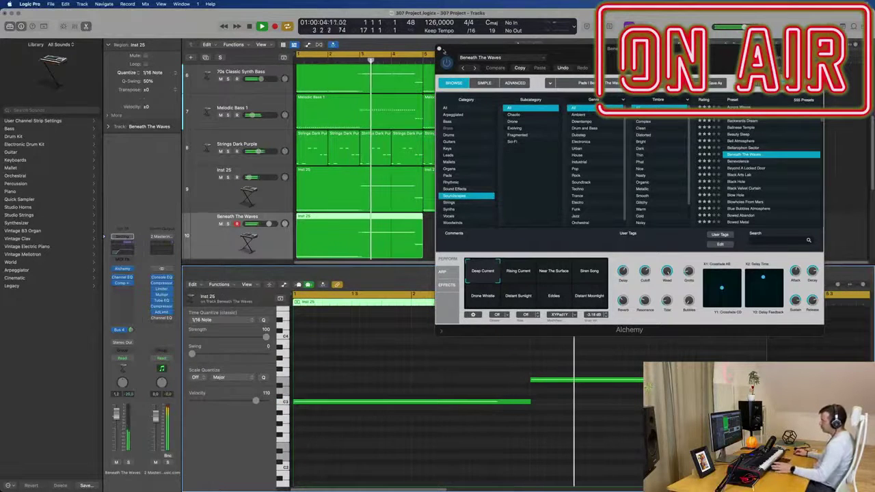
pyautogui.press('x')
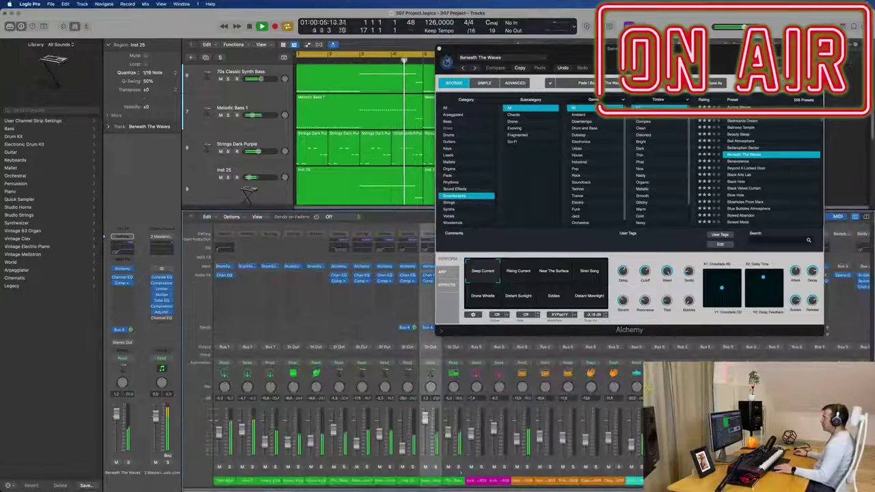
pyautogui.press('x')
pyautogui.press('v')
pyautogui.press('Return')
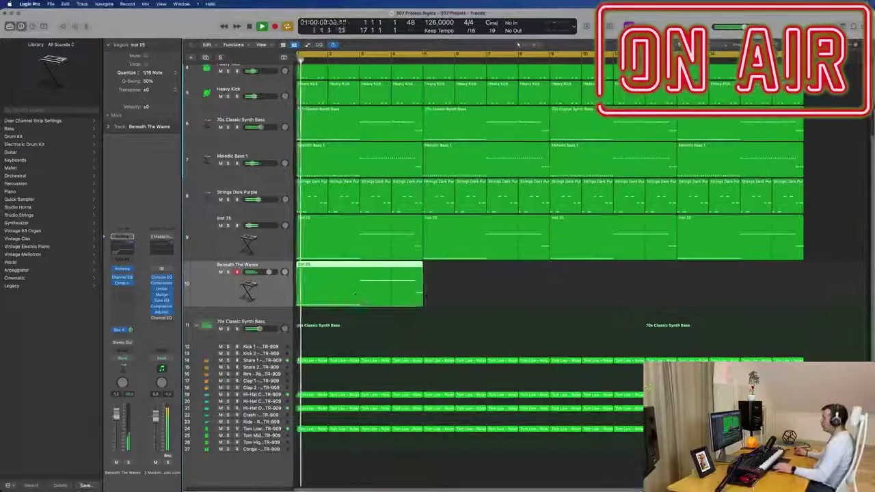
pyautogui.press('super+r')
pyautogui.press('super+r')
pyautogui.press('super+r')
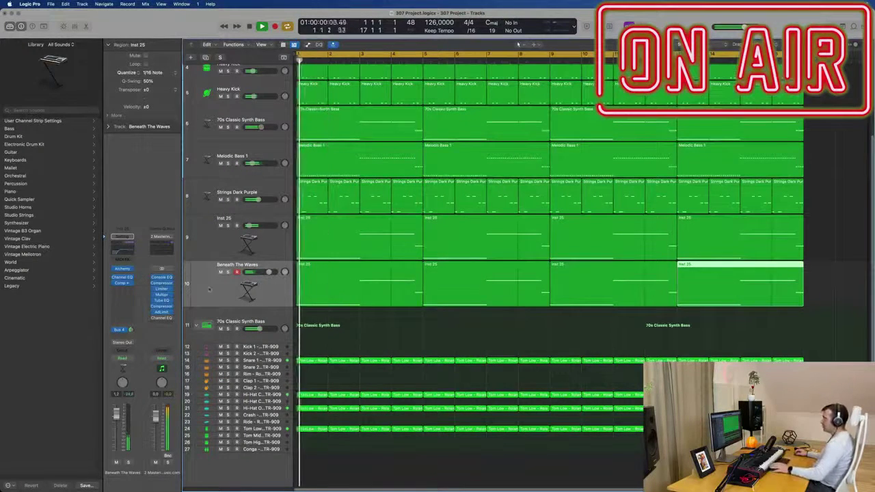
# Replace the Beneath The Waves sound on track 10 with the Alchemy soundscape preset Blowholes From Mars
pyautogui.click(211, 292)
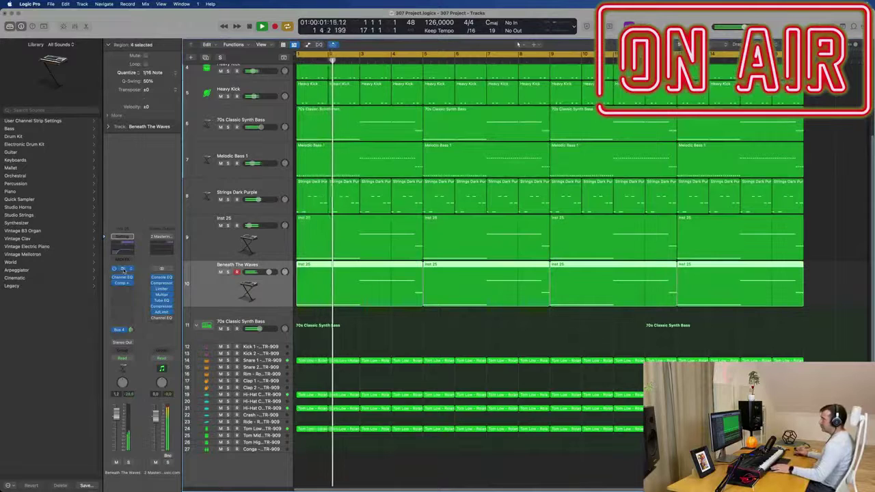
pyautogui.press('v')
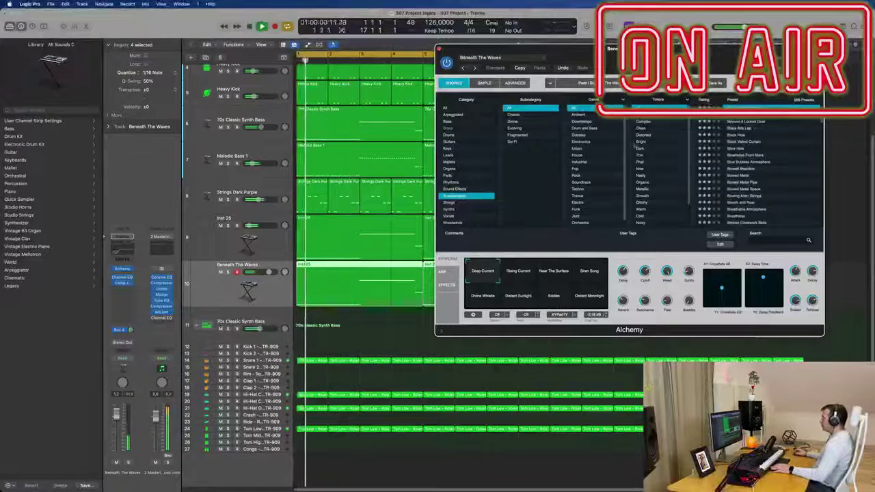
pyautogui.click(744, 154)
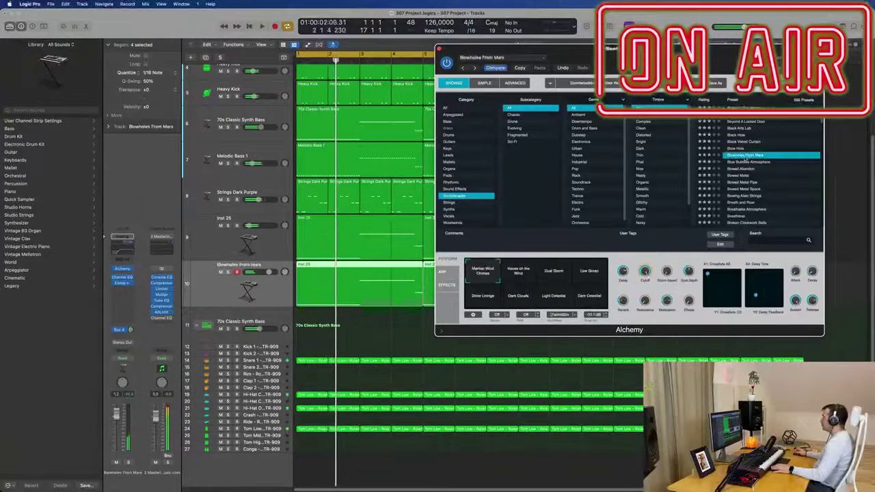
pyautogui.moveTo(615, 48); pyautogui.dragTo(740, 78)
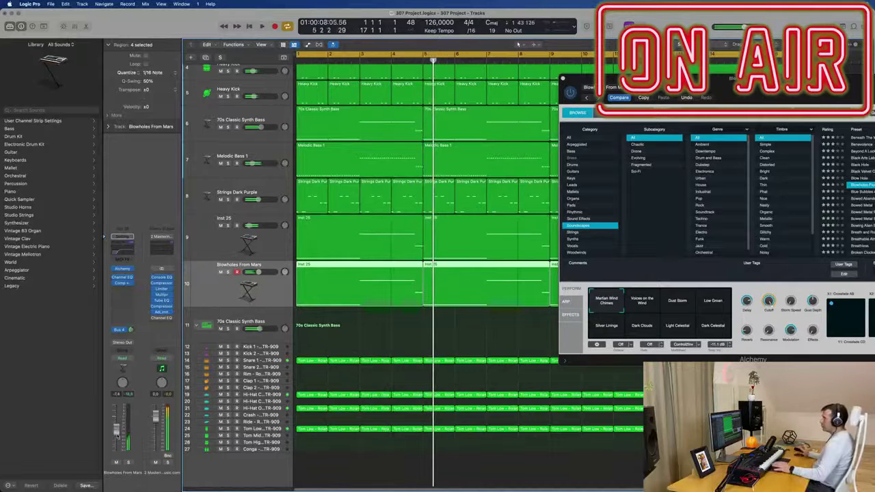
# Lower the Blowholes From Mars track's volume while replaying from the start, and close its instrument window
pyautogui.press('Return')
pyautogui.press('space')
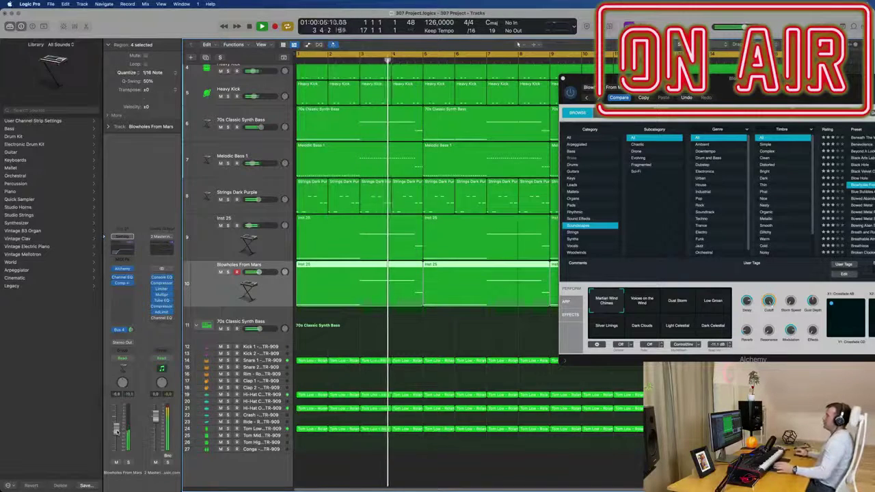
pyautogui.moveTo(788, 85); pyautogui.dragTo(610, 119)
pyautogui.click(385, 114)
pyautogui.press('Return')
# Adjust the Filter 1 cutoff in the Strings Dark Purple track's Alchemy synth while the mix plays
pyautogui.click(267, 191)
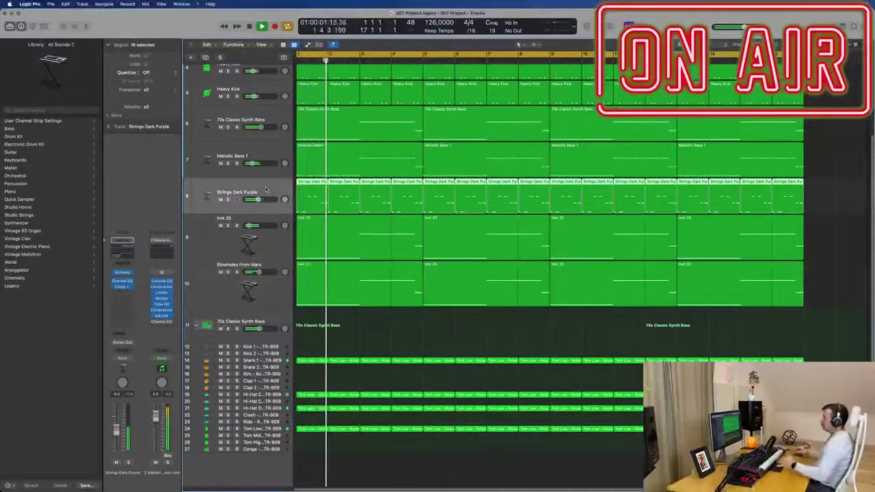
pyautogui.press('Return')
pyautogui.scroll(1, 268, 191)
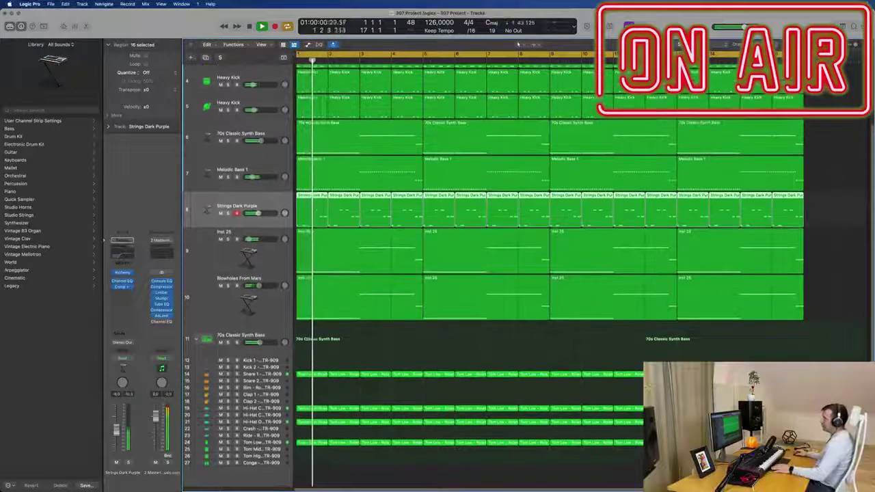
pyautogui.press('Return')
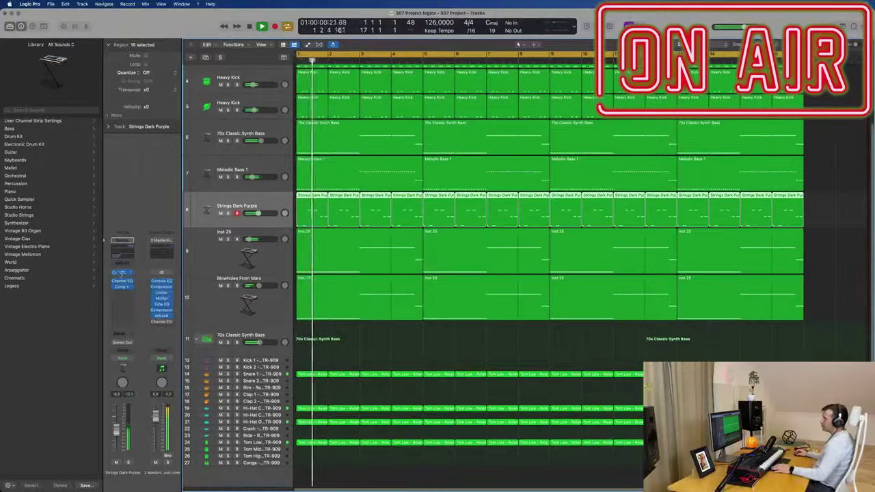
pyautogui.click(120, 273)
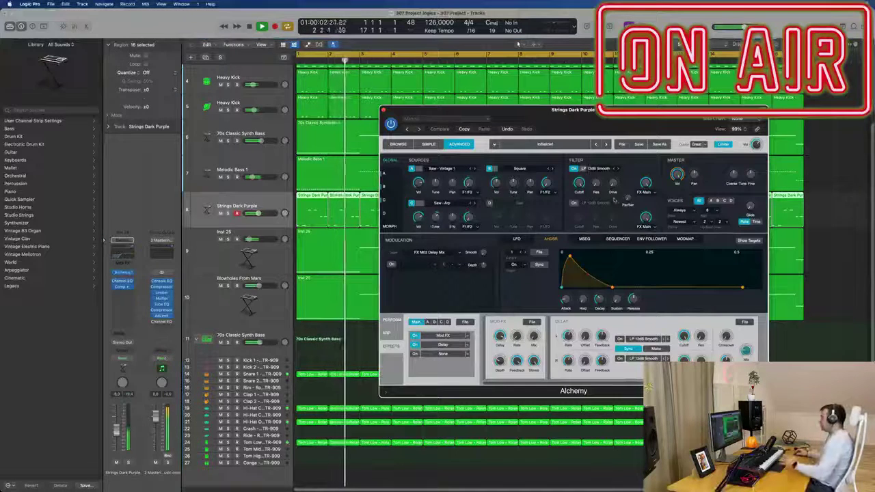
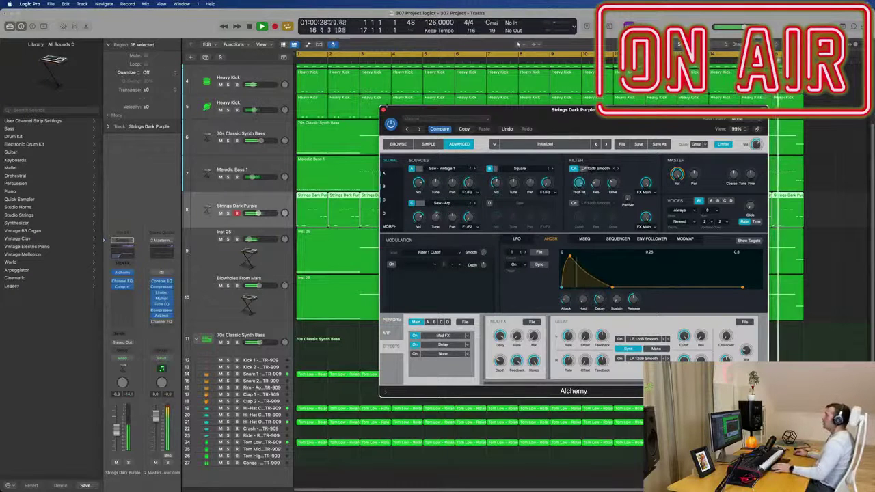
pyautogui.press('super+w')
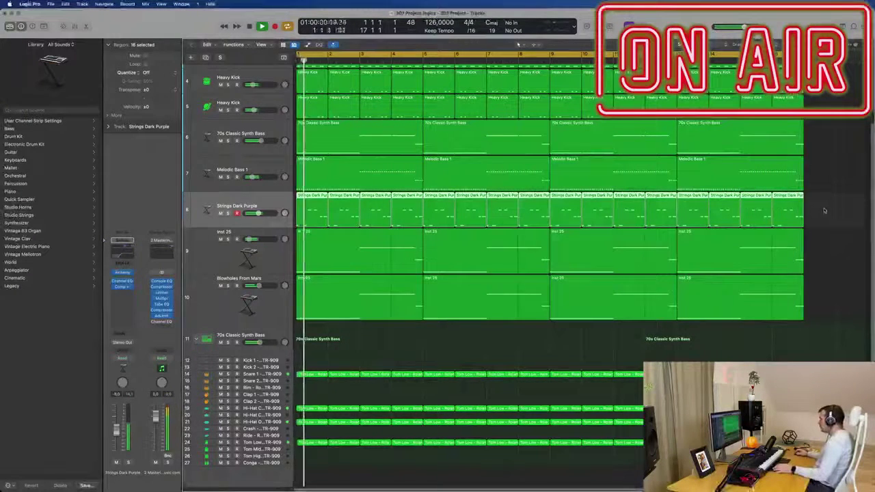
pyautogui.moveTo(814, 202); pyautogui.dragTo(585, 225)
pyautogui.press('Delete')
pyautogui.press('super+z')
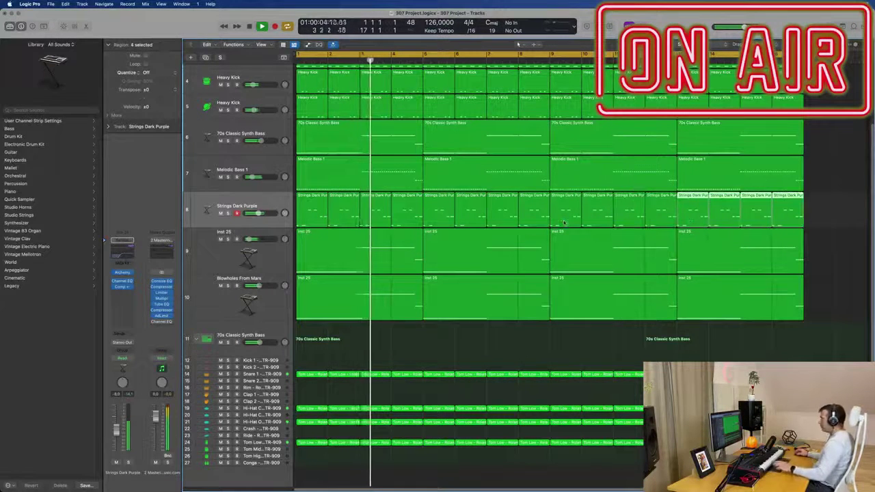
pyautogui.click(514, 370)
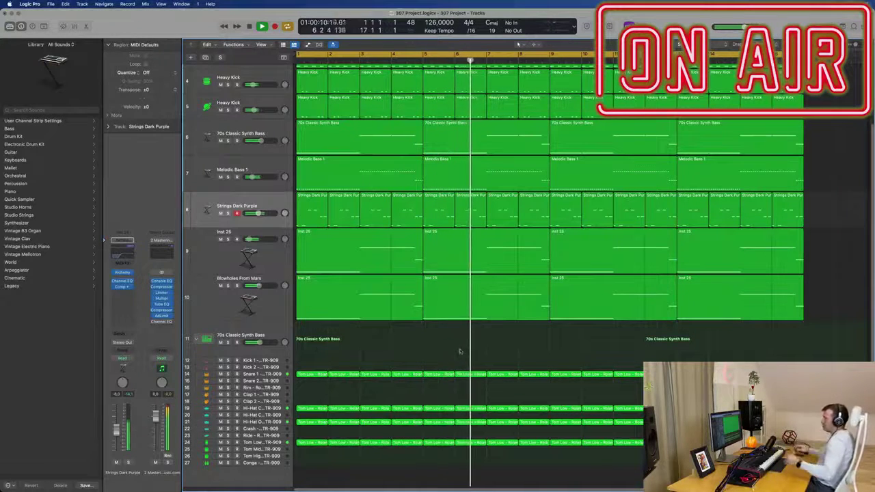
# Copy the first one-bar Snare 1 region to the Clap 1 track and adjust its C2 note in the Piano Roll
pyautogui.scroll(-2, 342, 351)
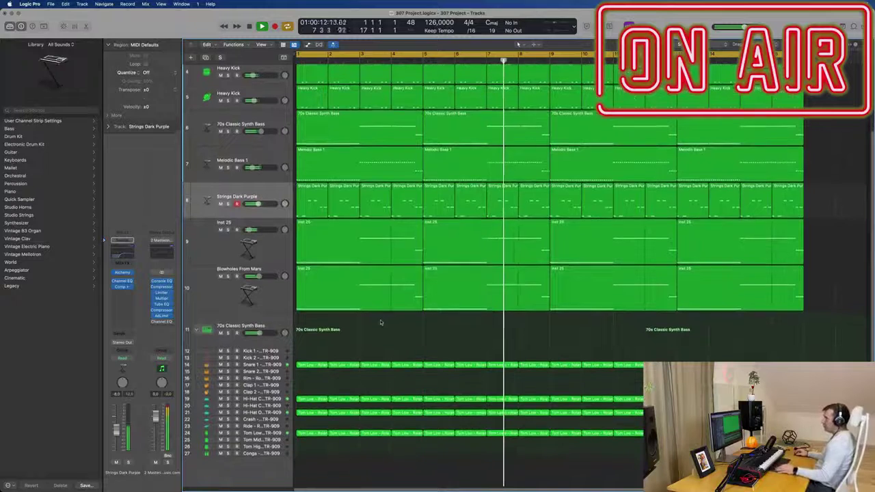
pyautogui.moveTo(311, 366); pyautogui.dragTo(311, 386)
pyautogui.doubleClick(322, 386)
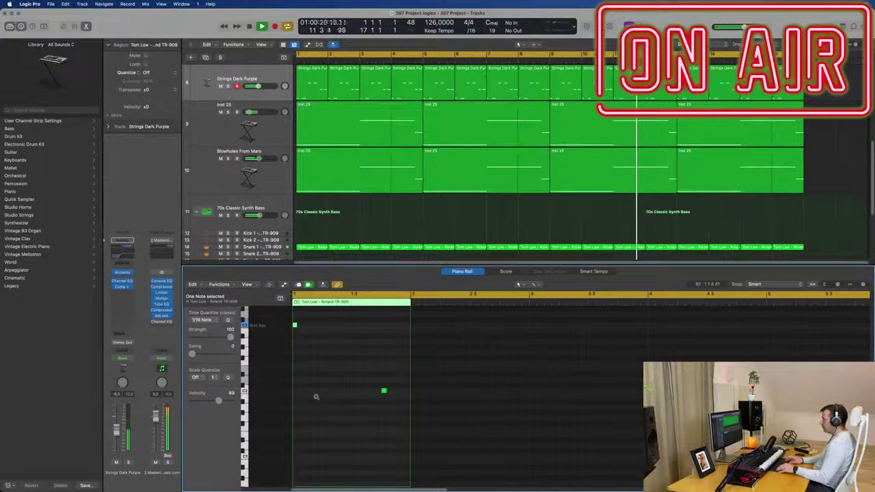
pyautogui.press('space')
pyautogui.click(384, 390)
pyautogui.press('Delete')
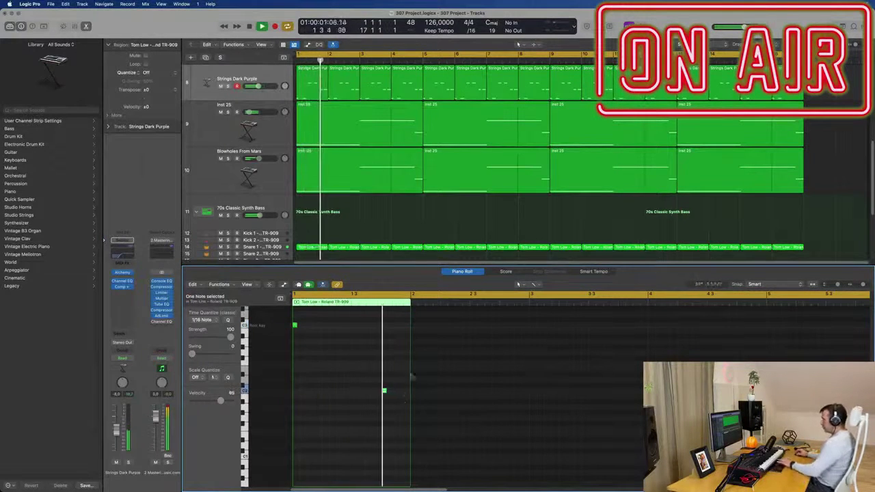
pyautogui.press('x')
pyautogui.press('x')
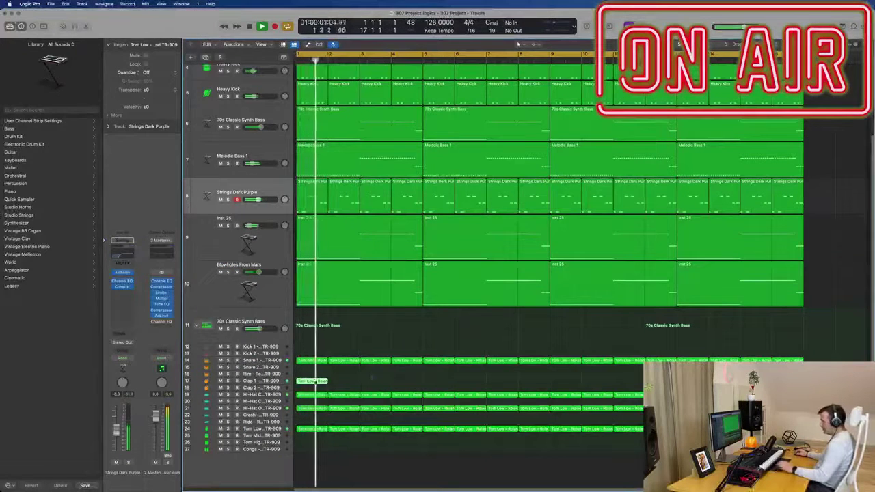
# Repeat the one-bar Clap 1 region back to back through bar 16
pyautogui.press('super+r')
pyautogui.press('super+r')
pyautogui.press('super+r')
pyautogui.press('super+r')
pyautogui.press('super+r')
pyautogui.press('super+r')
pyautogui.press('super+r')
pyautogui.press('super+r')
pyautogui.press('super+r')
pyautogui.press('super+r')
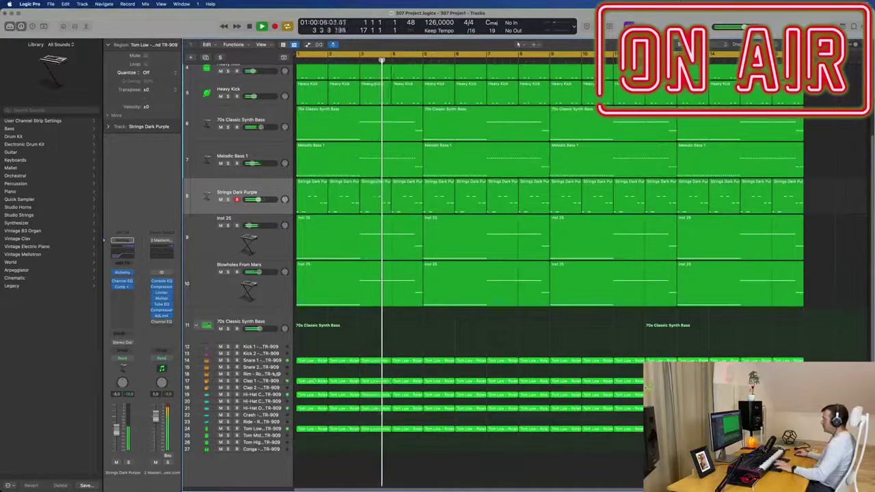
# Raise the Clap 1 track's volume to about -7.6 dB and turn up its Bus 2 delay send while the mix plays
pyautogui.click(279, 381)
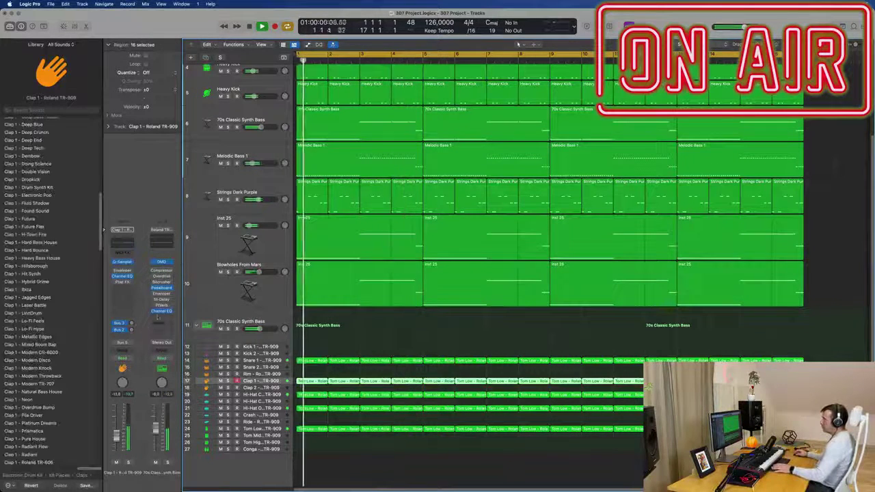
pyautogui.press('space')
pyautogui.press('x')
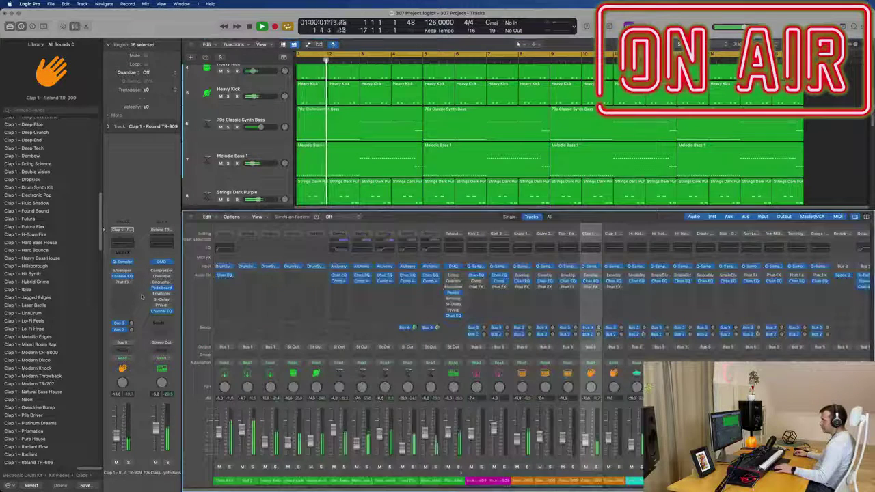
pyautogui.press('x')
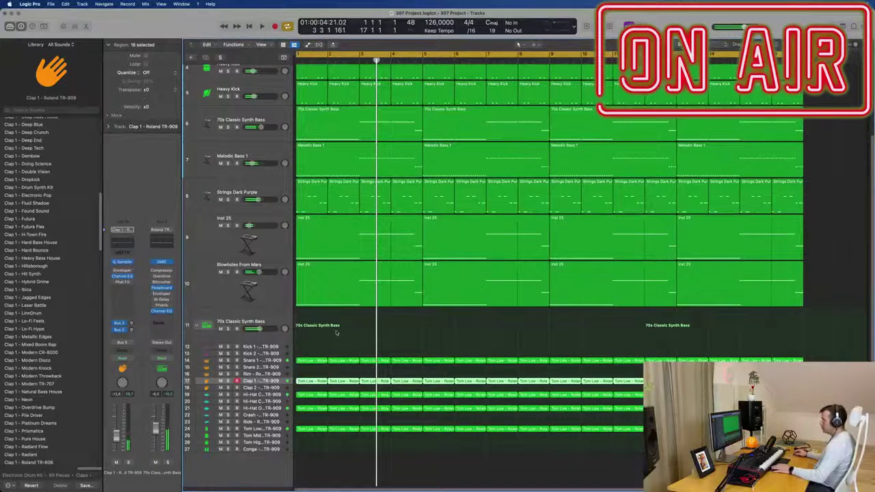
pyautogui.press('x')
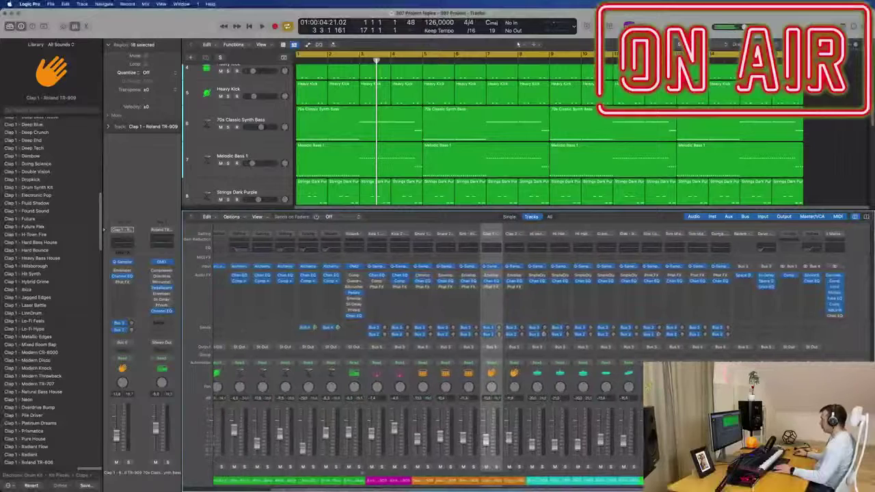
pyautogui.press('space')
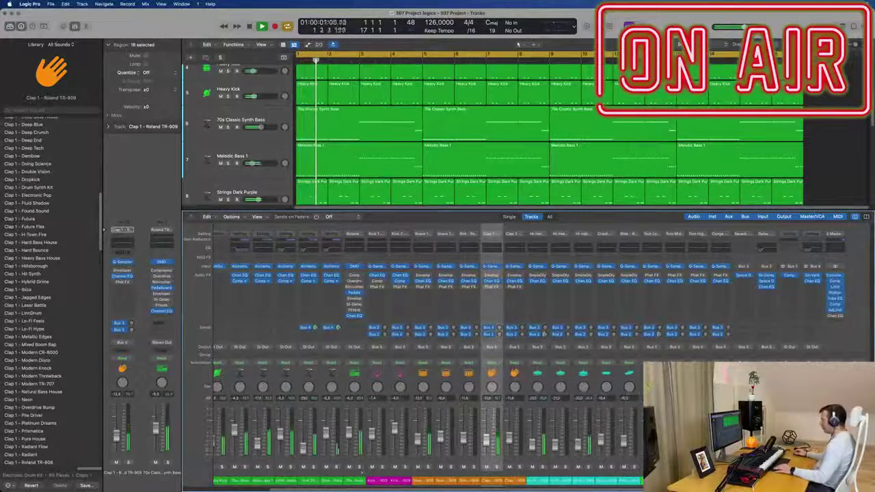
pyautogui.press('x')
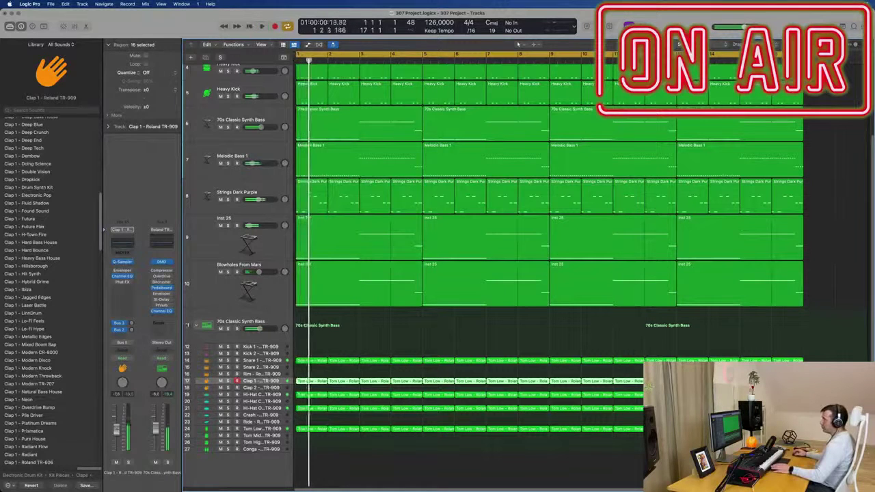
pyautogui.moveTo(131, 324); pyautogui.dragTo(133, 329)
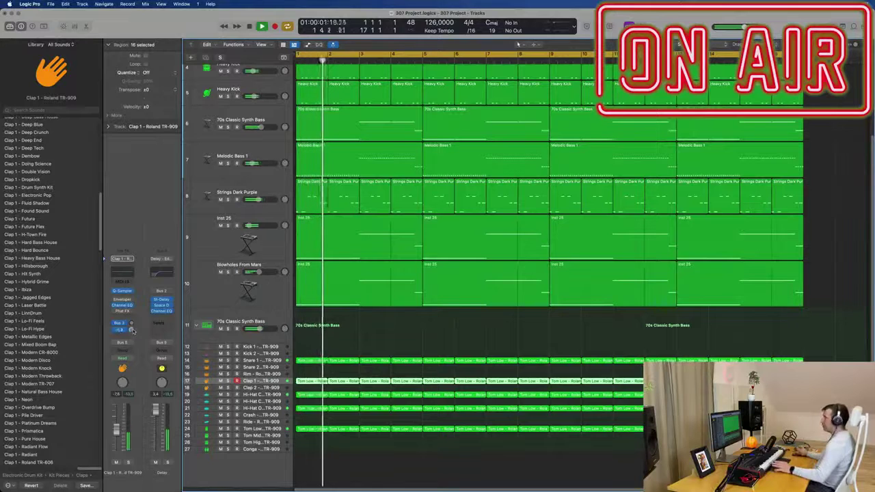
# Delete every second Clap 1 region, starting with the one in bar 2, so the claps play only in odd-numbered bars
pyautogui.click(347, 381)
pyautogui.press('Delete')
pyautogui.click(411, 381)
pyautogui.press('Delete')
pyautogui.click(471, 381)
pyautogui.press('Delete')
pyautogui.click(533, 380)
pyautogui.press('Delete')
pyautogui.click(596, 381)
pyautogui.press('Delete')
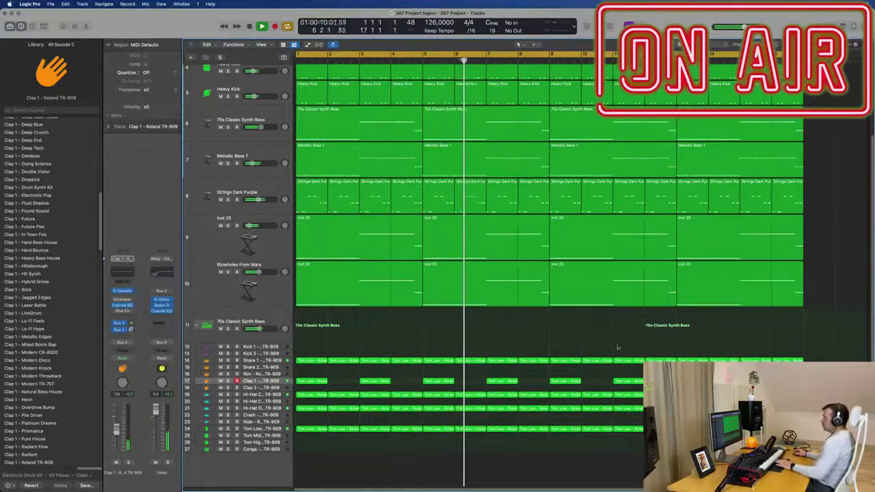
# Raise the Clap 1 track's volume further while replaying the mix from the start
pyautogui.click(368, 318)
pyautogui.press('Return')
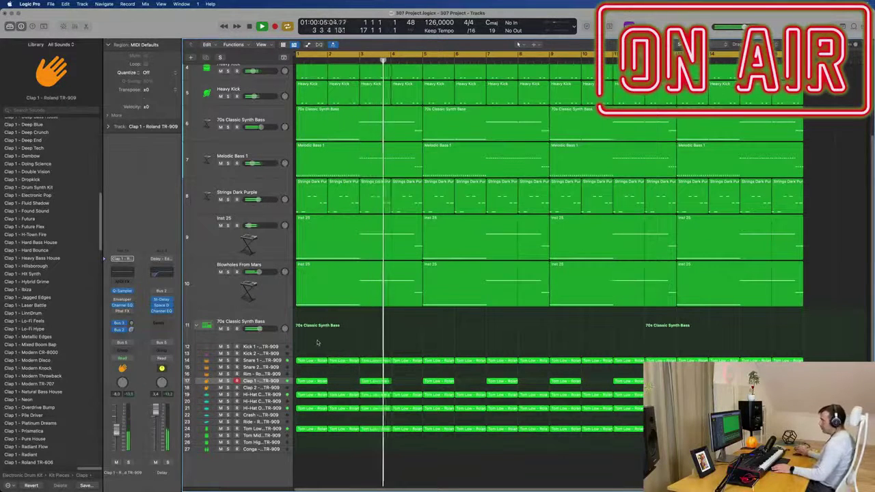
pyautogui.press('Return')
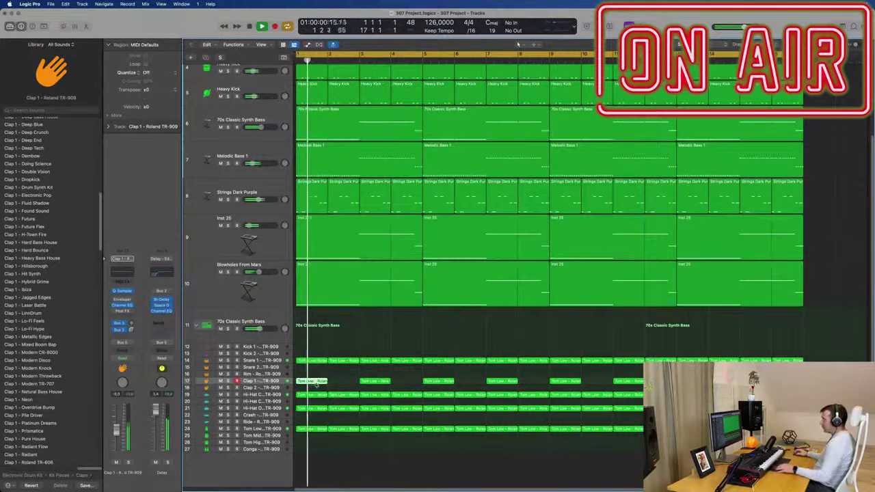
# Copy all the Clap 1 regions to the Clap 2 track, offset by a fraction of a bar behind the originals
pyautogui.moveTo(301, 375); pyautogui.dragTo(786, 382)
pyautogui.moveTo(311, 382); pyautogui.dragTo(316, 391)
pyautogui.press('super+Right')
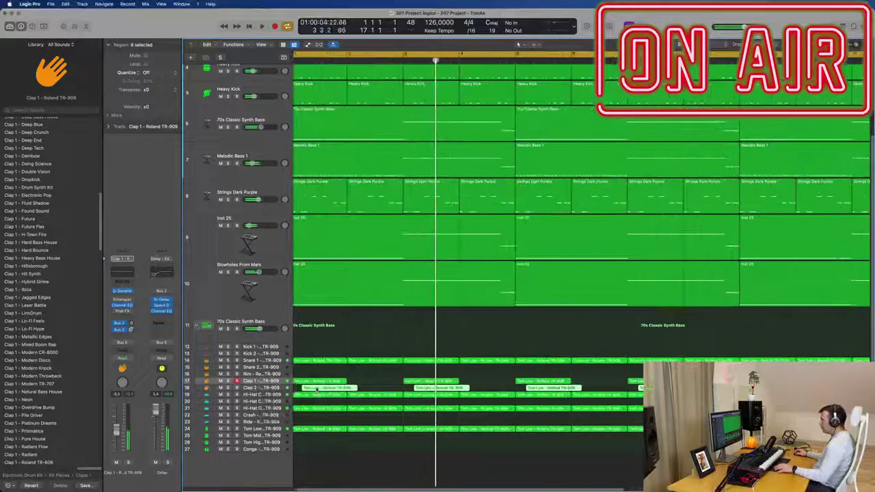
pyautogui.press('space')
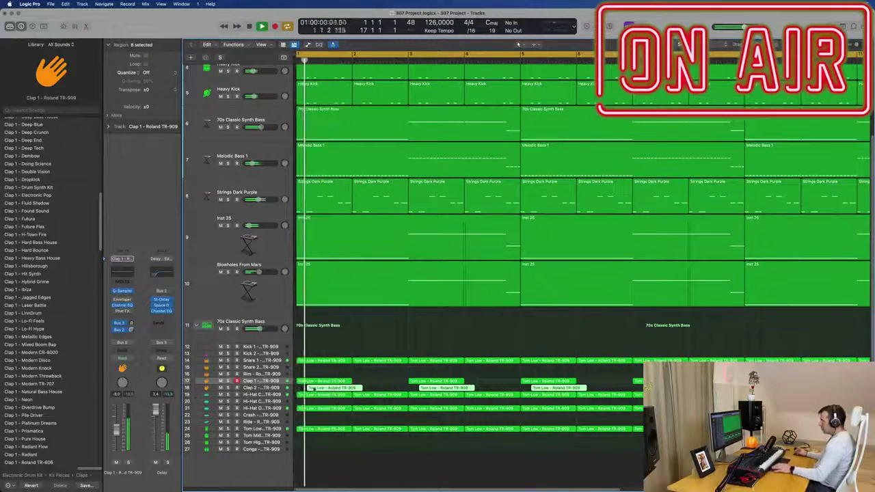
# Change the Clap 2 track's sound to the Reverse Clap - Deep End kit piece
pyautogui.click(272, 388)
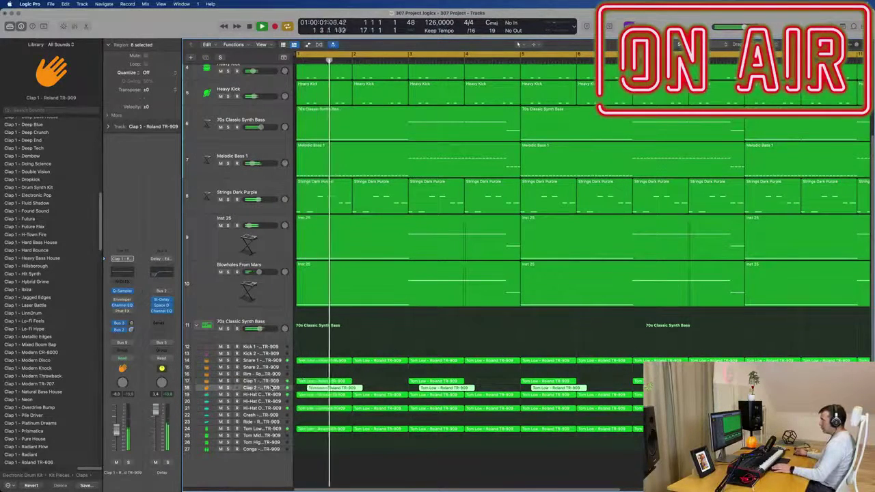
pyautogui.scroll(-15, 22, 253)
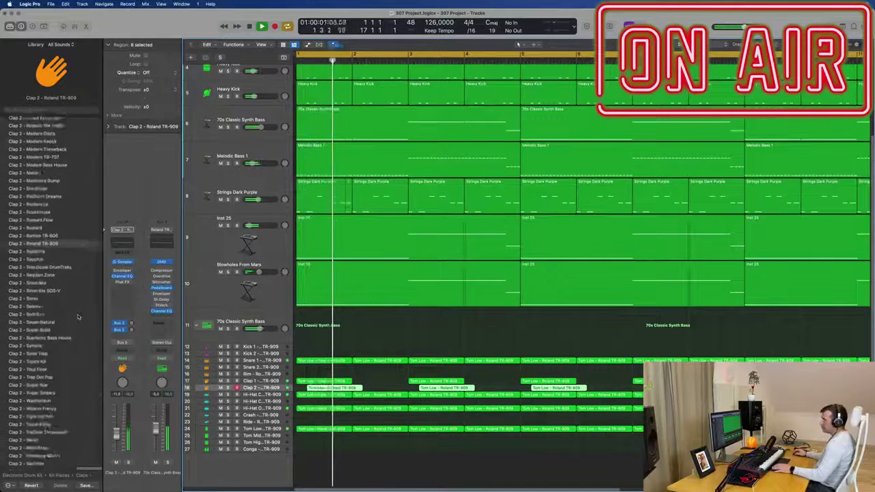
pyautogui.scroll(-3, 79, 316)
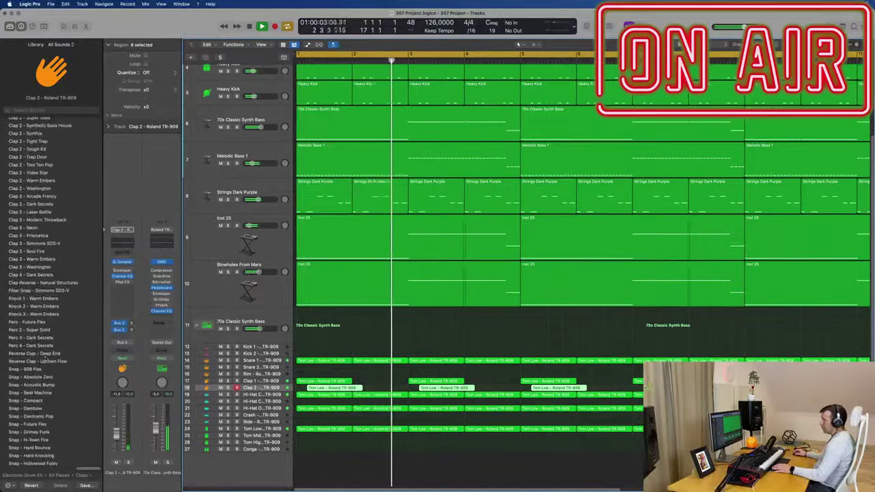
pyautogui.click(43, 354)
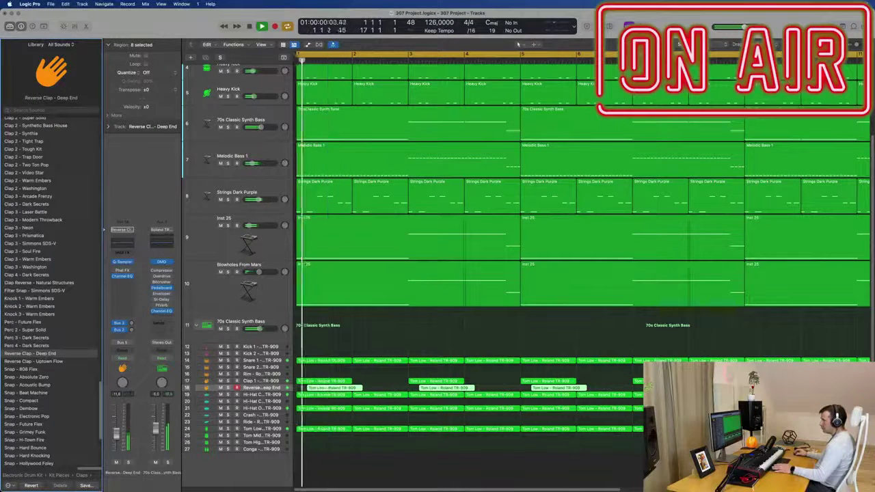
# Turn up the Reverse Clap - Deep End track's Bus 3 reverb and Bus 2 delay sends and replay the mix
pyautogui.moveTo(131, 324); pyautogui.dragTo(132, 325)
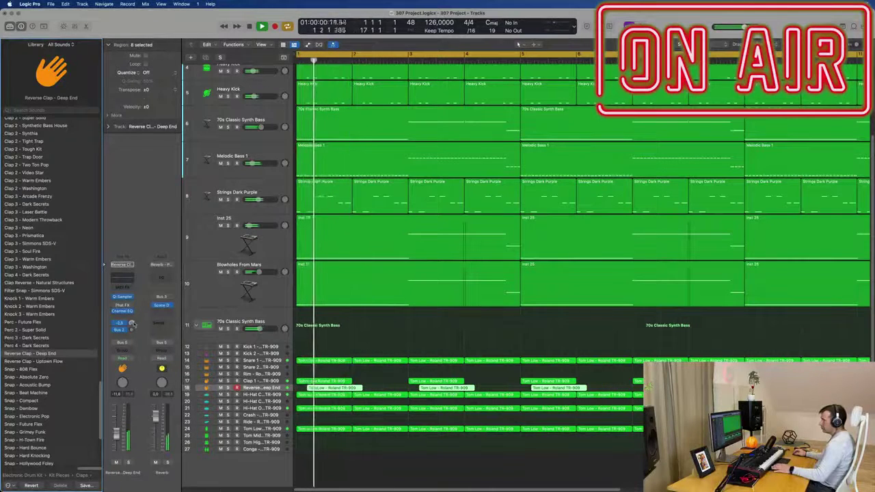
pyautogui.moveTo(132, 331); pyautogui.dragTo(140, 316)
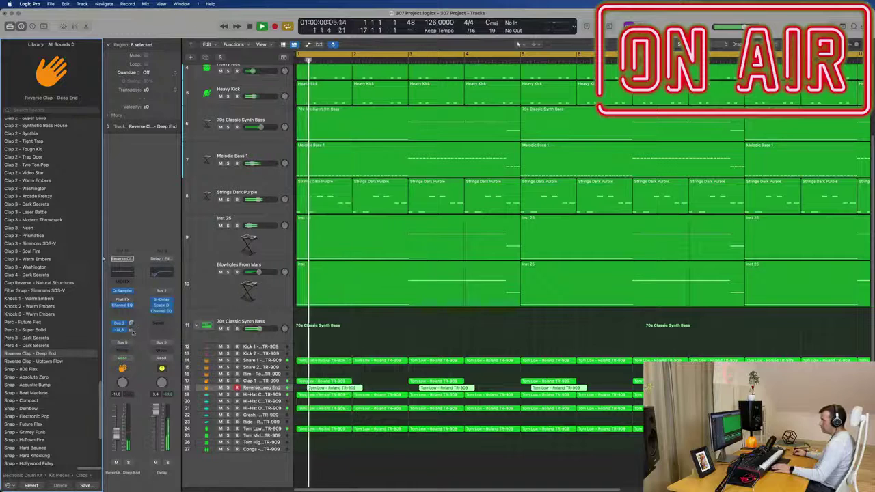
pyautogui.press('space')
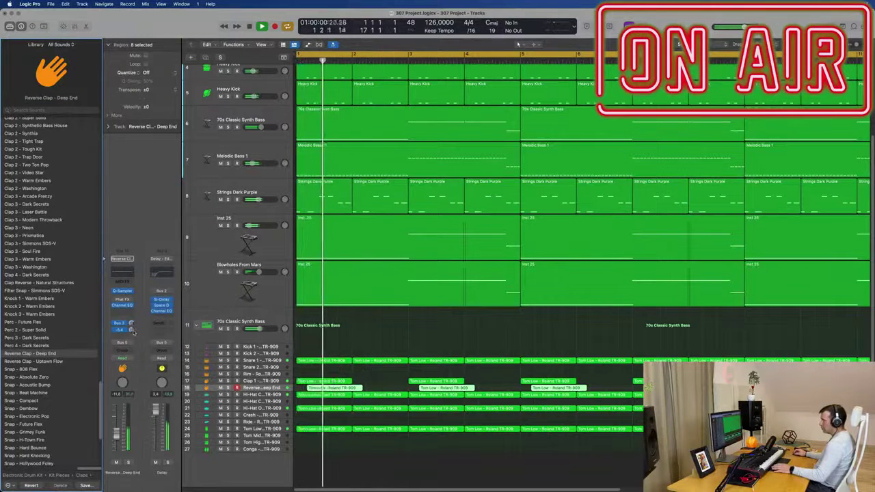
pyautogui.keyDown('ctrl'); pyautogui.keyDown('alt'); pyautogui.click(385, 337); pyautogui.keyUp('alt'); pyautogui.keyUp('ctrl')
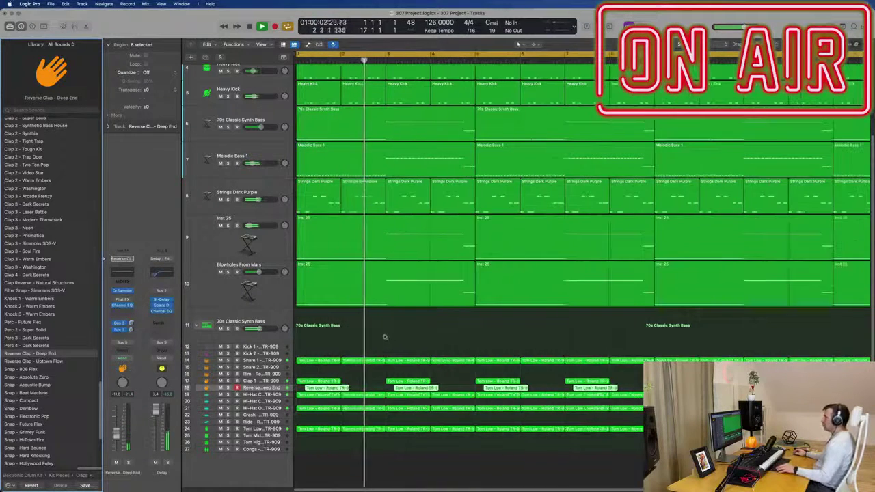
pyautogui.scroll(-2, 385, 337)
pyautogui.scroll(-3, 368, 336)
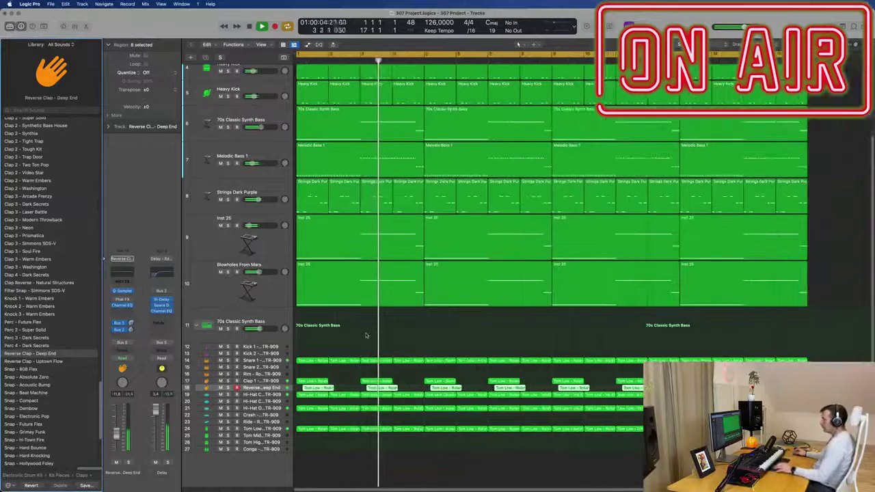
pyautogui.press('space')
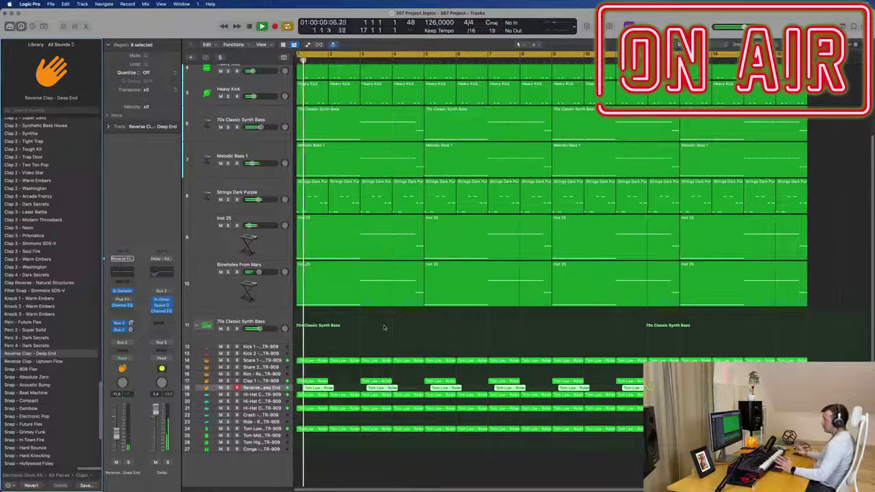
# Delete the paired Clap 1 and Reverse Clap regions in bars 3, 7 and 11
pyautogui.click(380, 388)
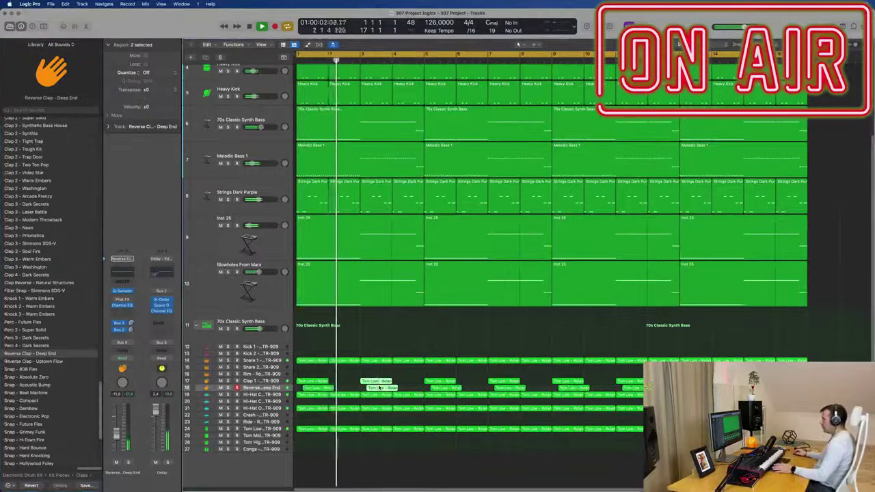
pyautogui.press('Delete')
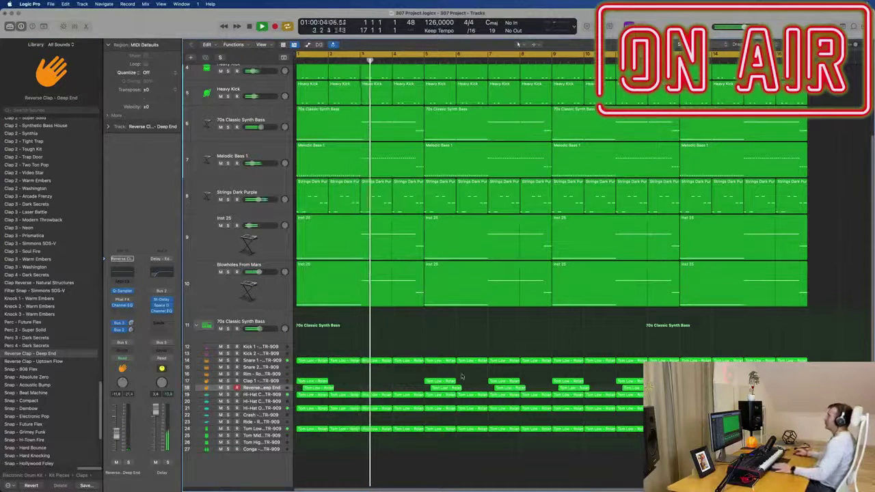
pyautogui.click(512, 388)
pyautogui.press('Delete')
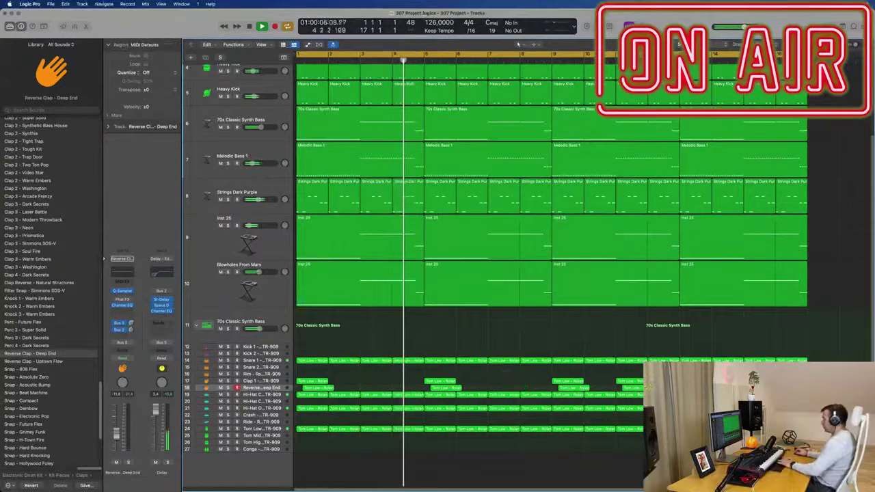
pyautogui.click(632, 388)
pyautogui.press('Delete')
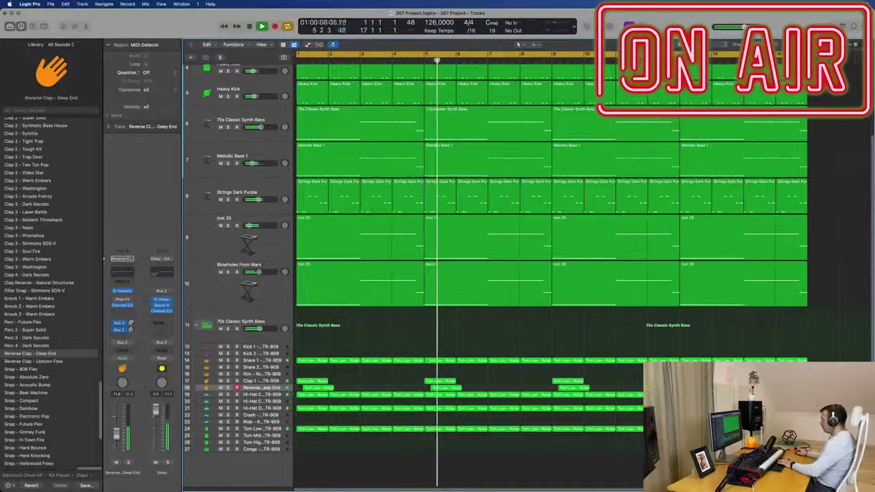
# Copy a one-bar drum region to the Crash track at bar 2 and audition it from the start with that track selected
pyautogui.press('Return')
pyautogui.moveTo(344, 381); pyautogui.dragTo(343, 415)
pyautogui.press('Return')
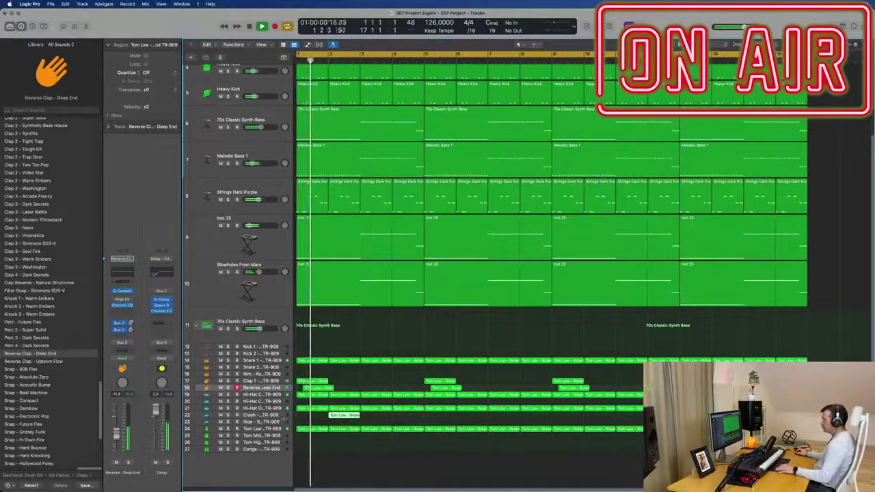
pyautogui.click(279, 415)
pyautogui.press('Return')
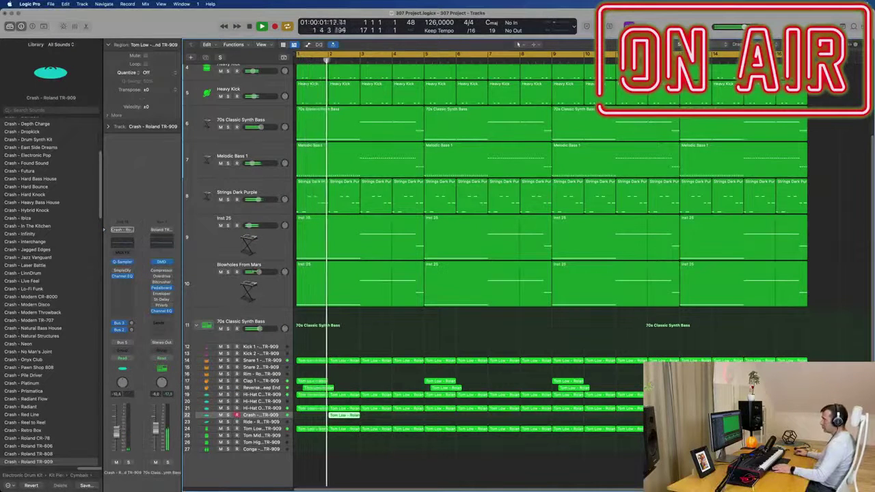
# Add a Bus 4 send to the Crash track, raise its level and replay from the start
pyautogui.click(120, 331)
pyautogui.moveTo(122, 347)
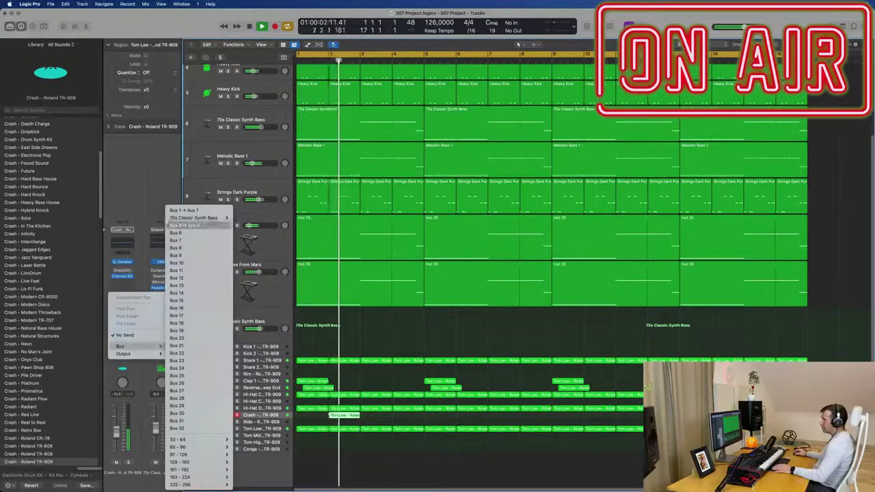
pyautogui.click(184, 226)
pyautogui.press('Return')
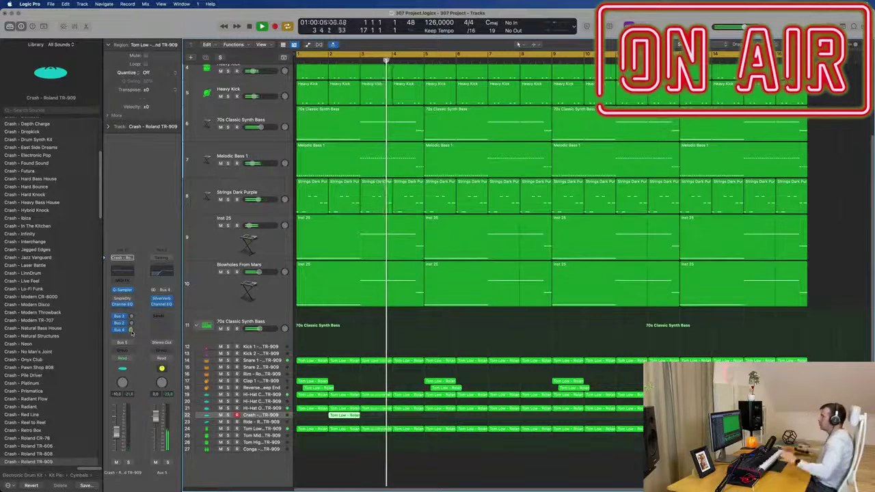
pyautogui.press('Return')
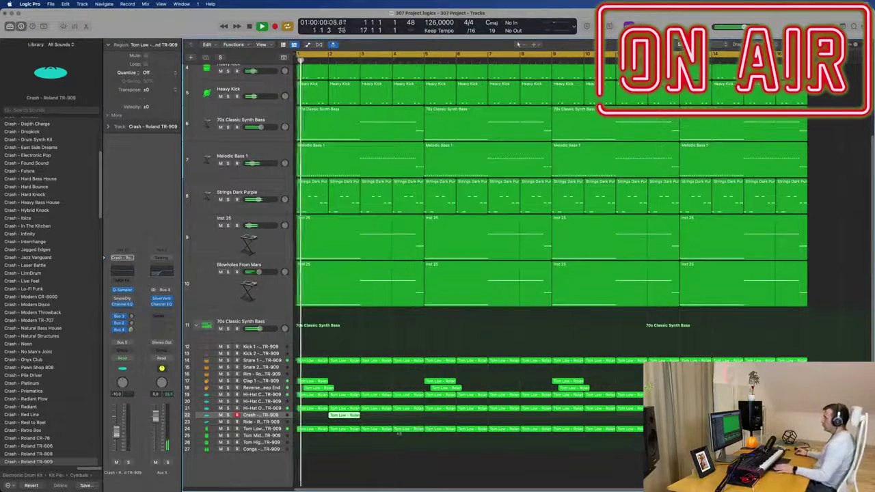
# Repeat the bar 2 Crash region every four bars, placing copies from bar 6 and bar 10 onward
pyautogui.moveTo(346, 417); pyautogui.dragTo(477, 420)
pyautogui.moveTo(349, 419); pyautogui.dragTo(607, 419)
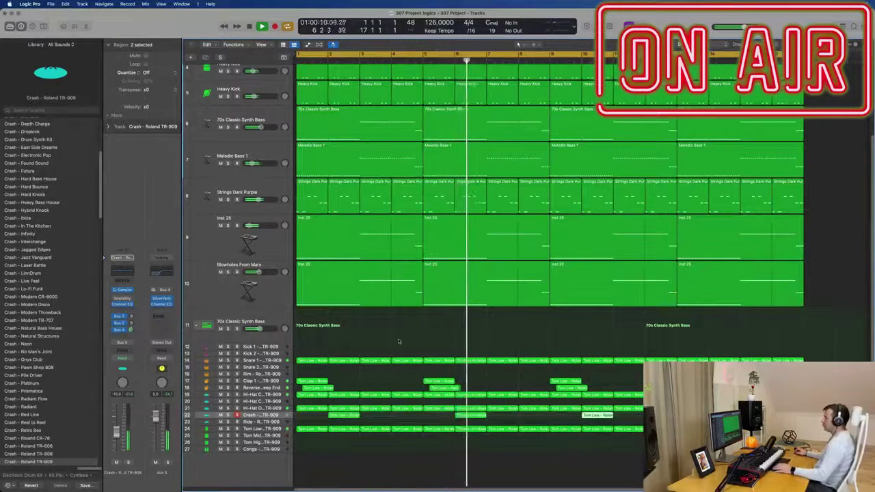
pyautogui.click(346, 331)
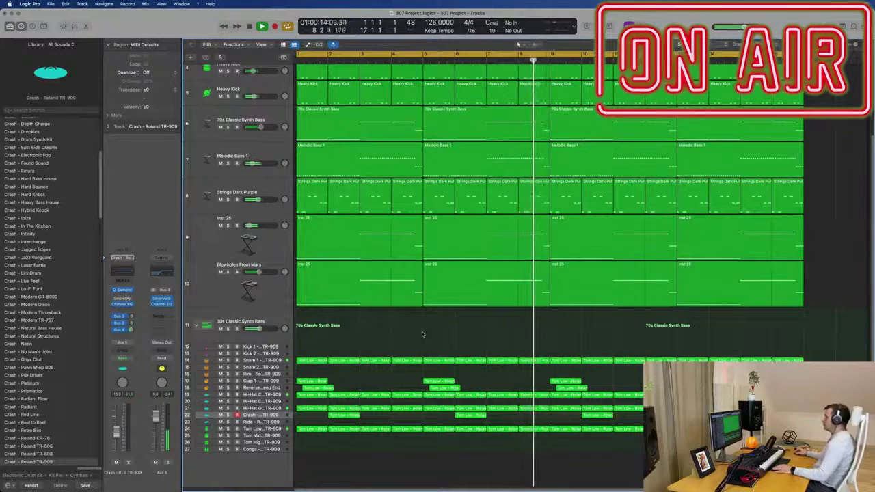
pyautogui.scroll(3, 425, 335)
pyautogui.scroll(-1, 428, 336)
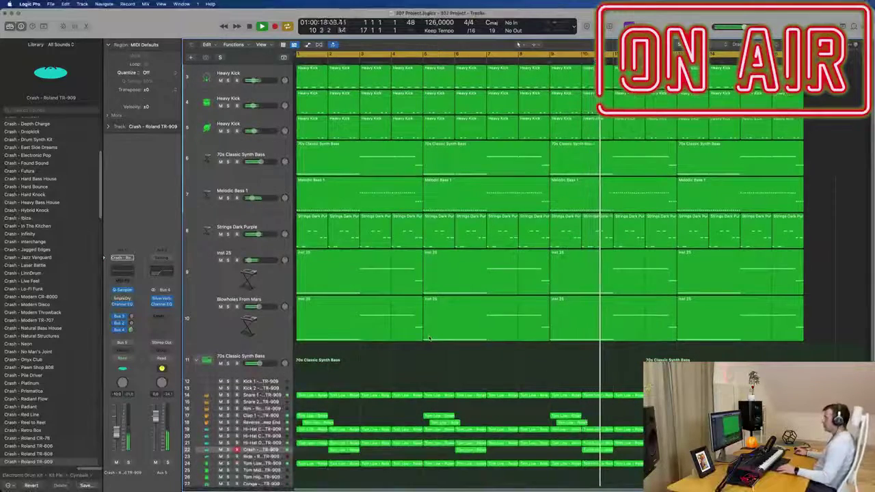
pyautogui.scroll(2, 427, 346)
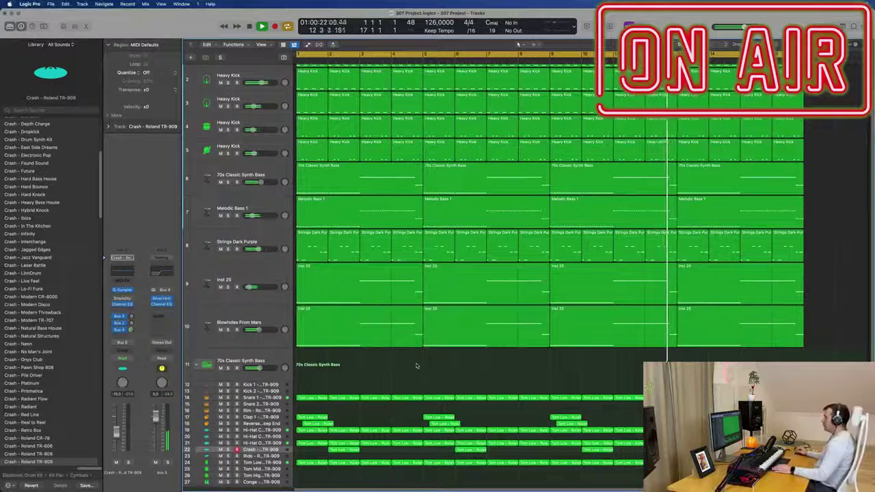
# Duplicate the Blowholes From Mars track and load Retro Synth as the instrument on the new track
pyautogui.click(268, 346)
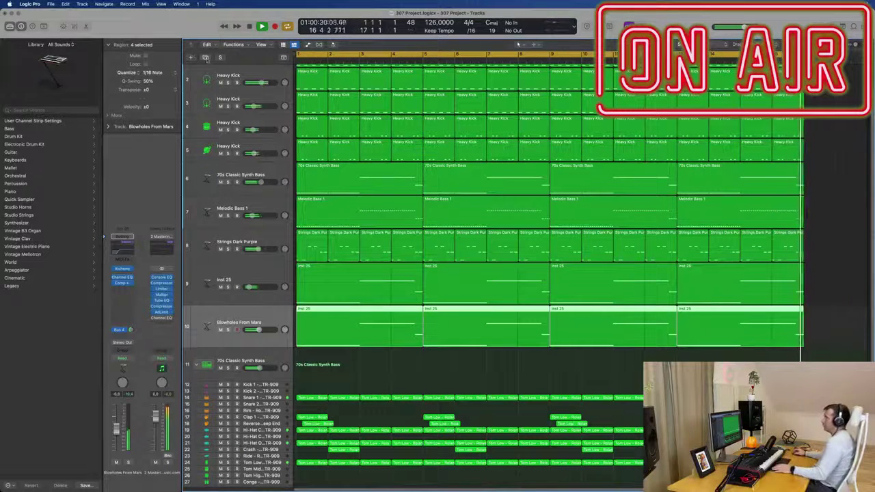
pyautogui.click(206, 57)
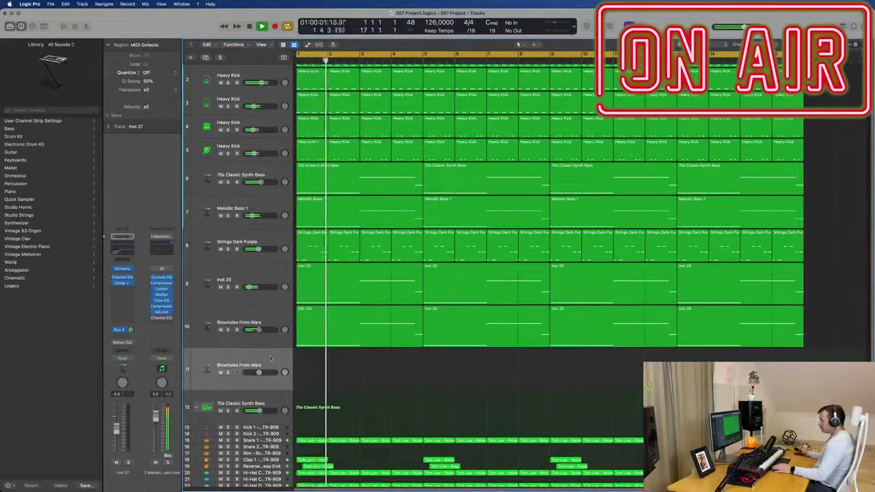
pyautogui.click(131, 271)
pyautogui.click(222, 338)
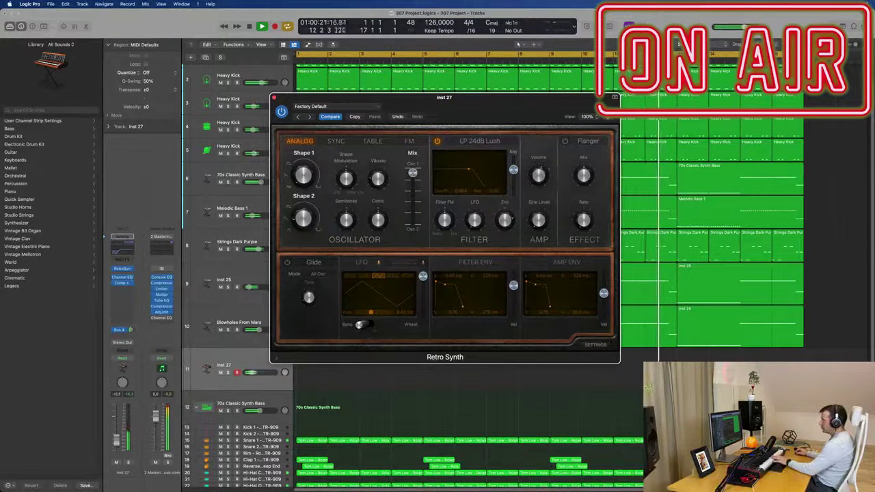
# Adjust the Bus 4 send on the Retro Synth track and lower the synth's filter cutoff to about 0.34
pyautogui.press('super+w')
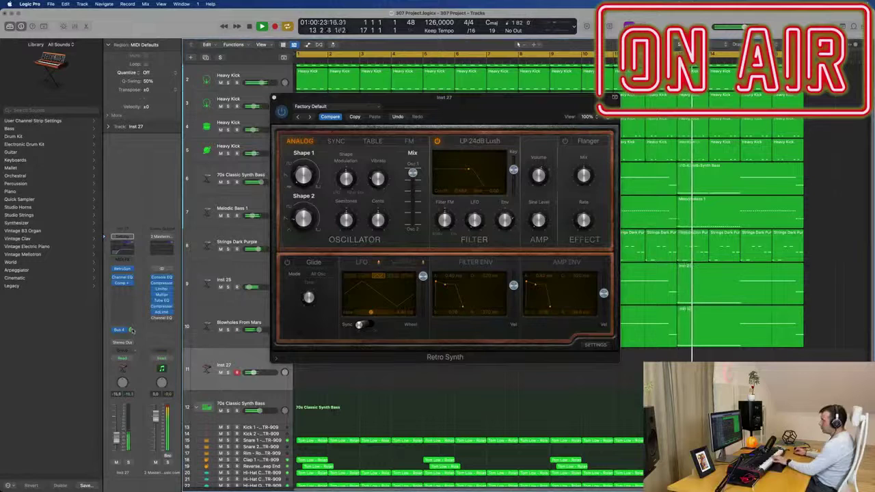
pyautogui.click(131, 330)
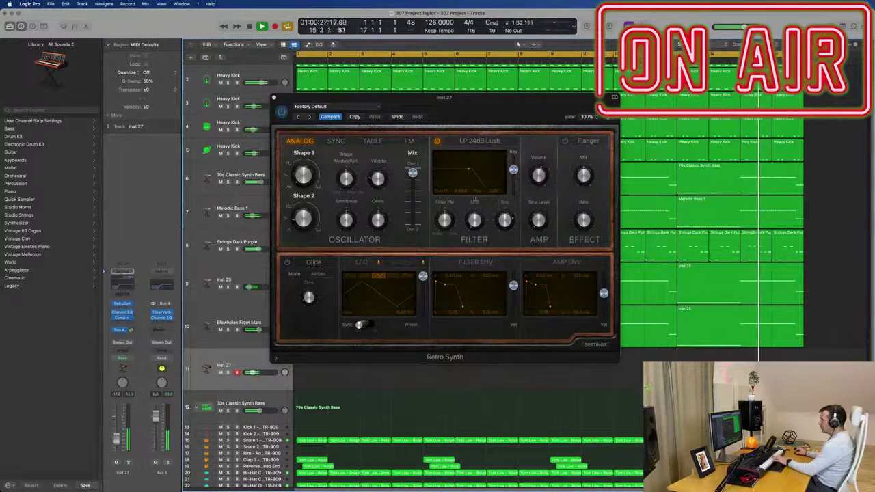
pyautogui.moveTo(471, 167); pyautogui.dragTo(464, 165)
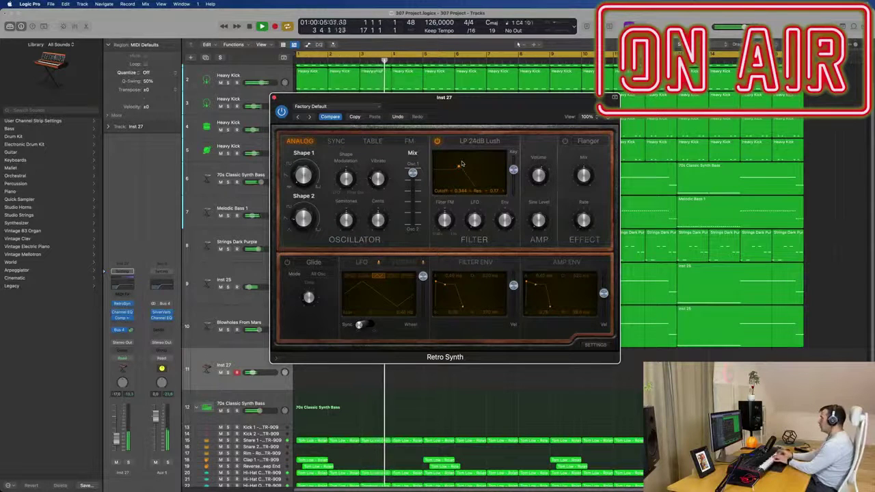
# Record a rhythmic Retro Synth part on the Inst 27 track and move the recorded region to bar 1
pyautogui.moveTo(484, 103); pyautogui.dragTo(636, 99)
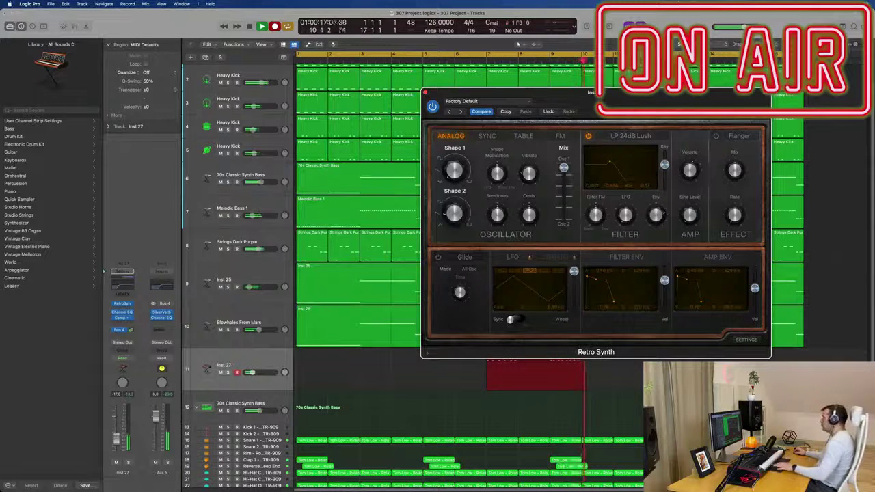
pyautogui.press('space')
pyautogui.press('space')
pyautogui.moveTo(640, 101); pyautogui.dragTo(861, 98)
pyautogui.press('space')
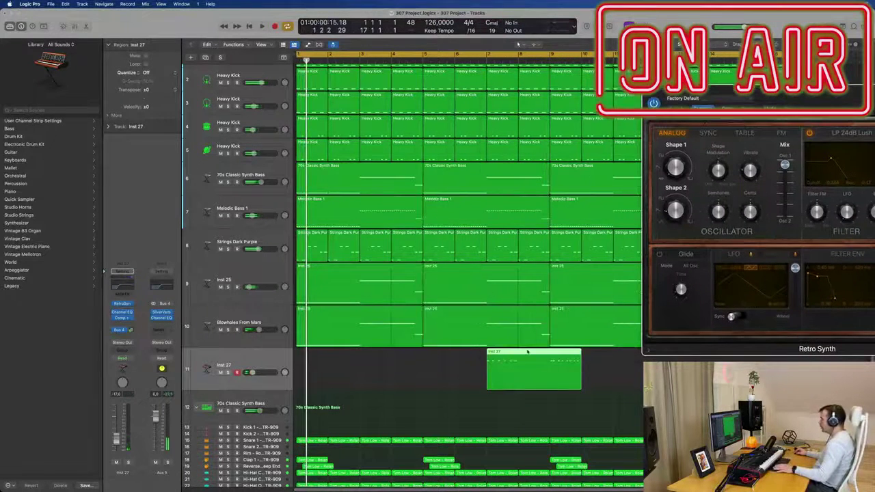
pyautogui.moveTo(483, 353); pyautogui.dragTo(314, 361)
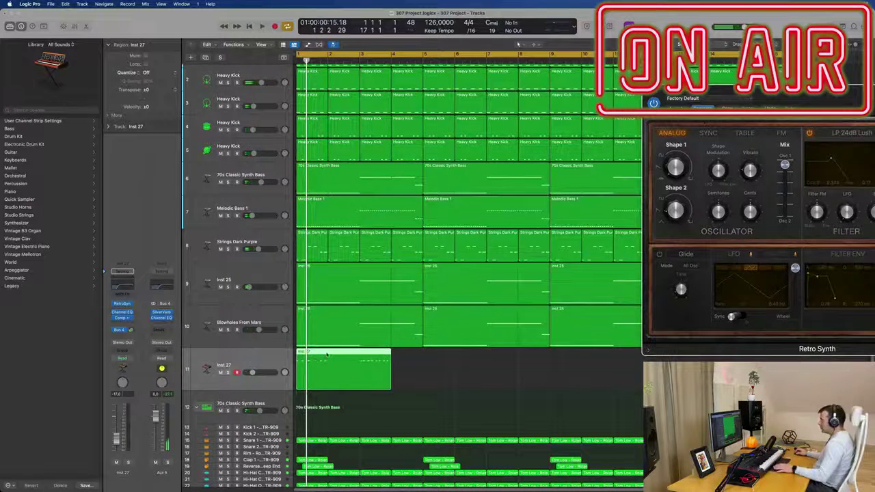
# Check the Inst 27 region's notes in the Piano Roll during playback, and close the Retro Synth window and the editor
pyautogui.doubleClick(327, 355)
pyautogui.press('space')
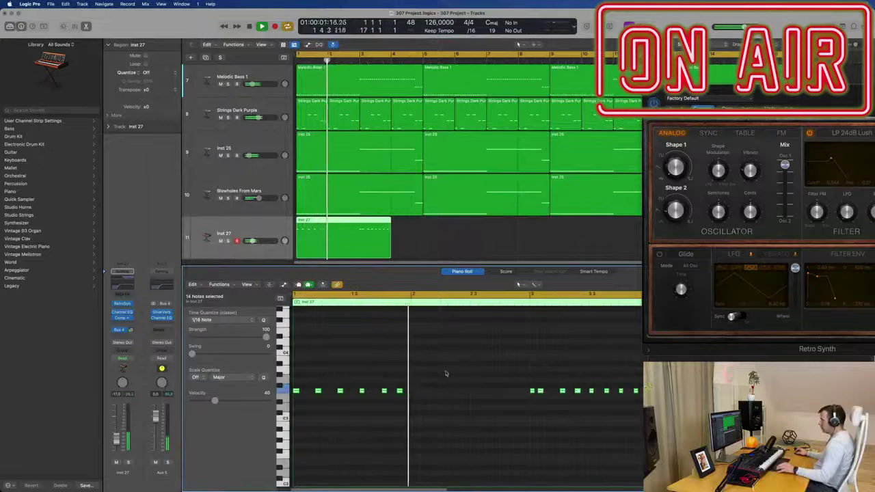
pyautogui.moveTo(783, 89); pyautogui.dragTo(474, 88)
pyautogui.click(337, 89)
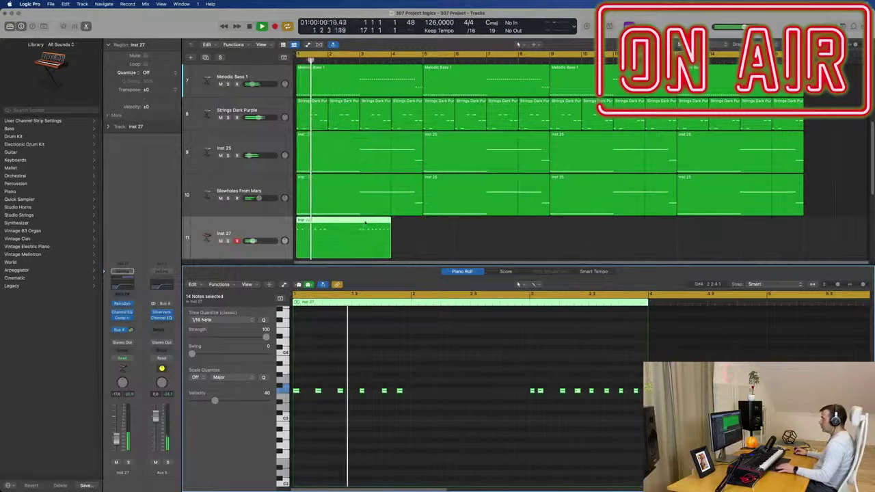
pyautogui.press('space')
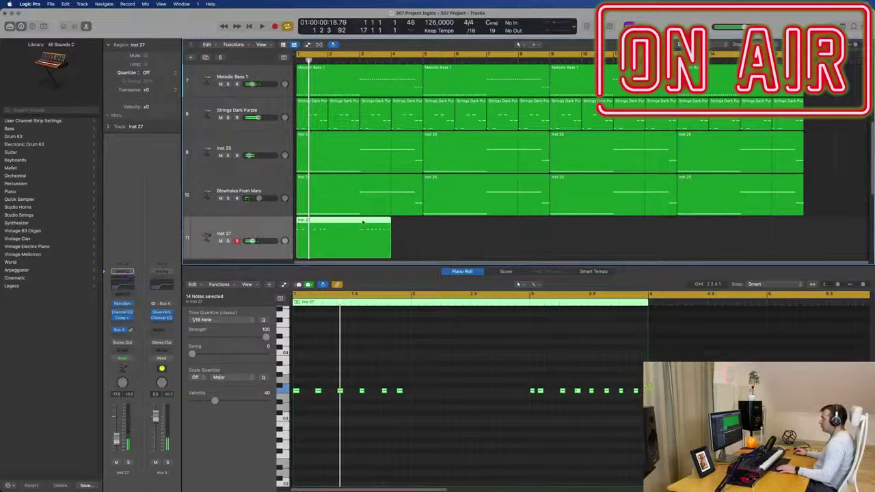
pyautogui.press('x')
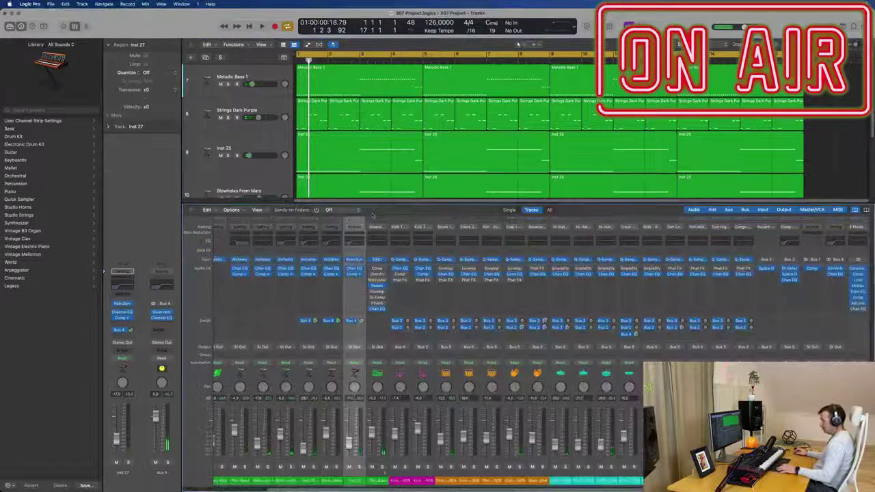
pyautogui.press('x')
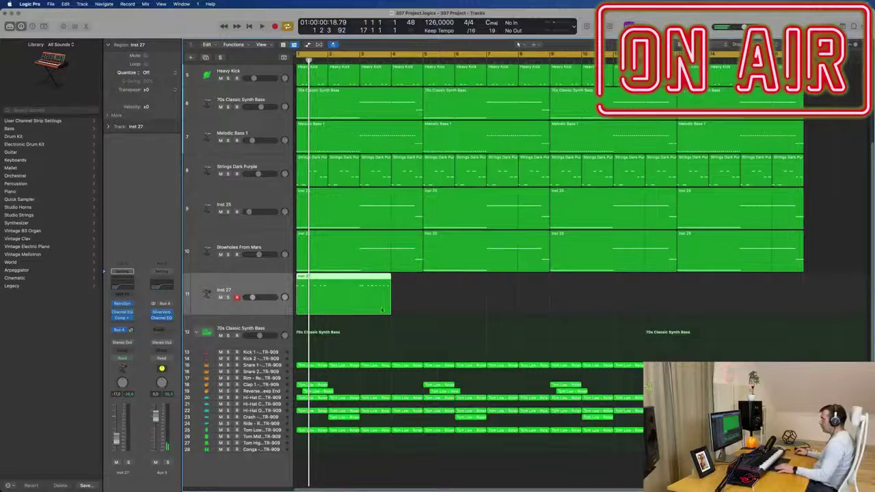
# Shorten the Inst 27 region to two bars and audition it from the start
pyautogui.moveTo(391, 312); pyautogui.dragTo(359, 312)
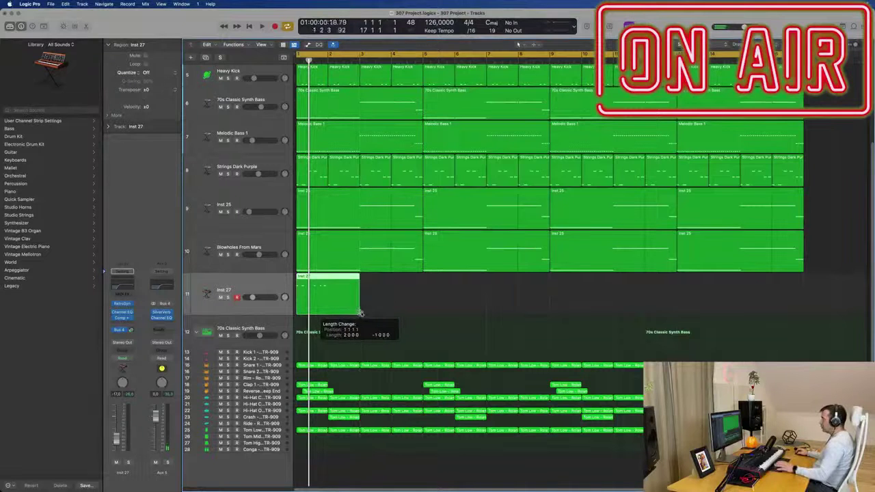
pyautogui.press('space')
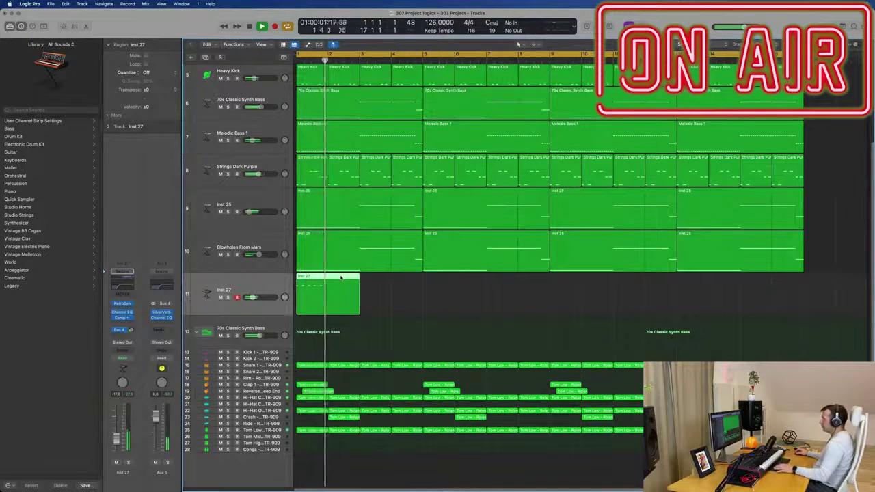
pyautogui.press('Return')
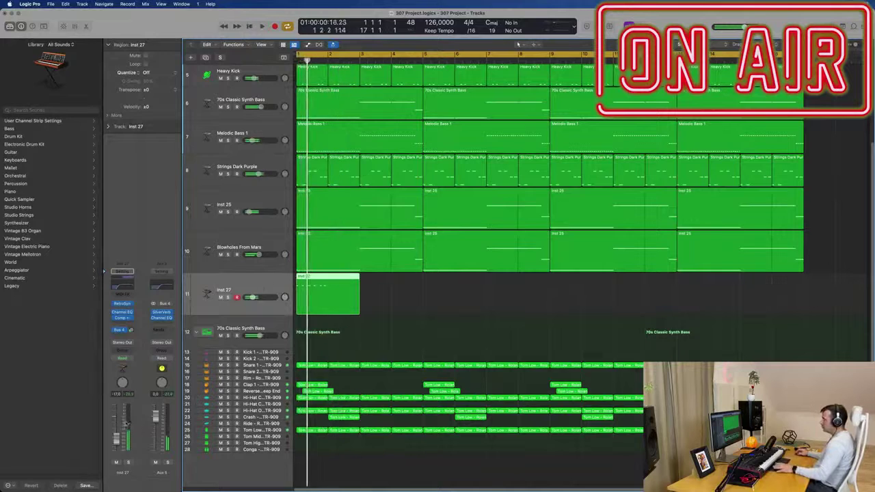
pyautogui.press('space')
# Move the Inst 27 region to bar 3 and balance its track volume to about -17.4 dB during playback
pyautogui.moveTo(340, 278); pyautogui.dragTo(403, 279)
pyautogui.press('space')
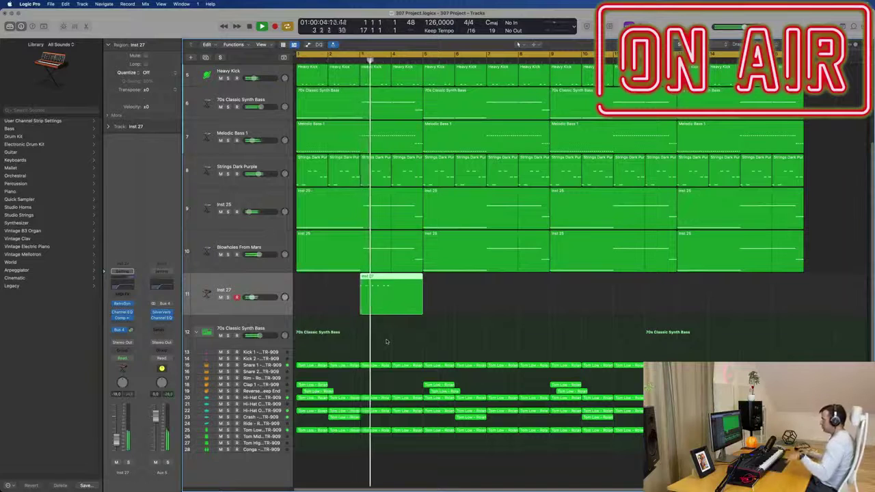
pyautogui.press('space')
pyautogui.press('Return')
pyautogui.press('space')
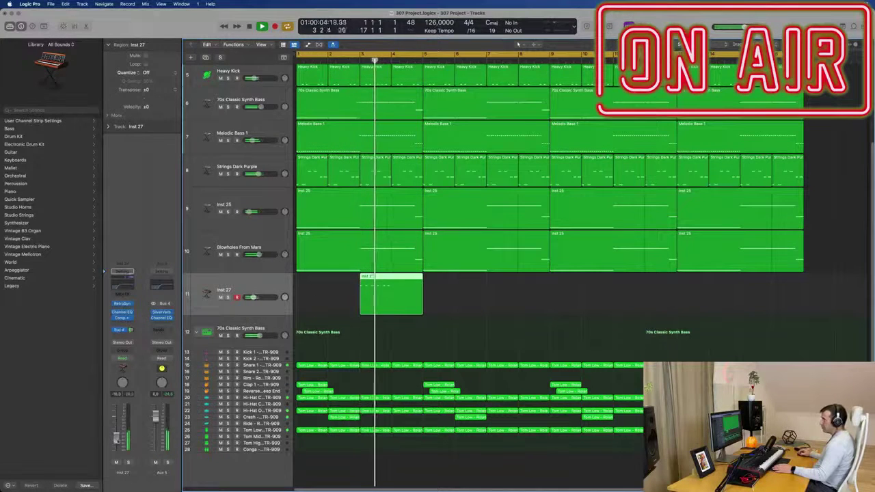
pyautogui.press('Return')
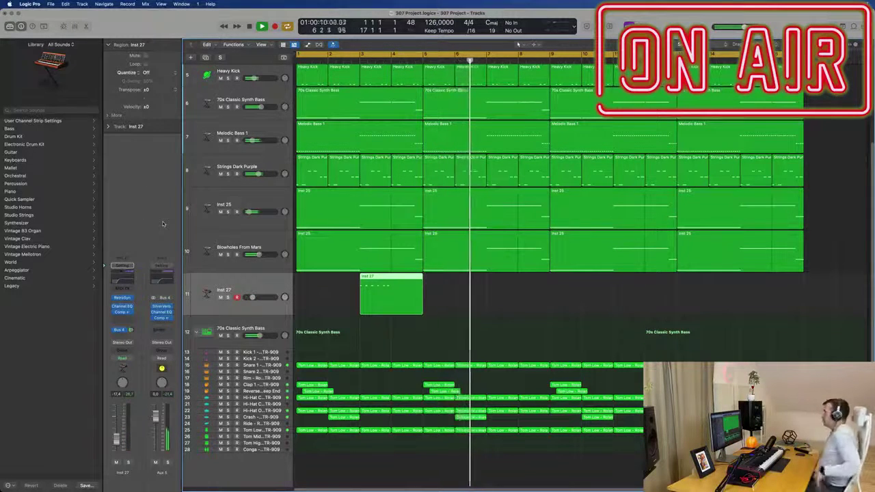
pyautogui.press('Return')
# Repeat the two-bar Inst 27 region every four bars, placing copies at bars 7, 11 and 15
pyautogui.click(444, 289)
pyautogui.click(408, 292)
pyautogui.click(454, 284)
pyautogui.moveTo(405, 279); pyautogui.dragTo(789, 285)
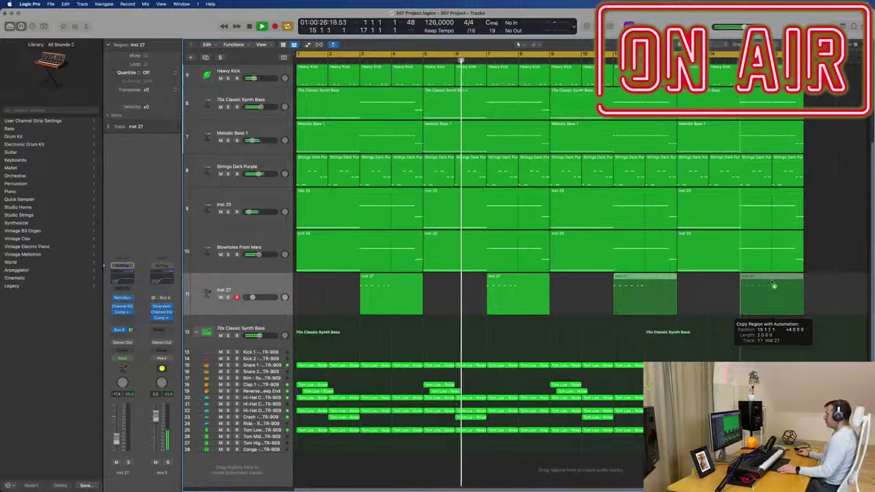
# Mute the Strings Dark Purple track, reduce the track heights to fit the arrangement, and replay from the start
pyautogui.click(220, 174)
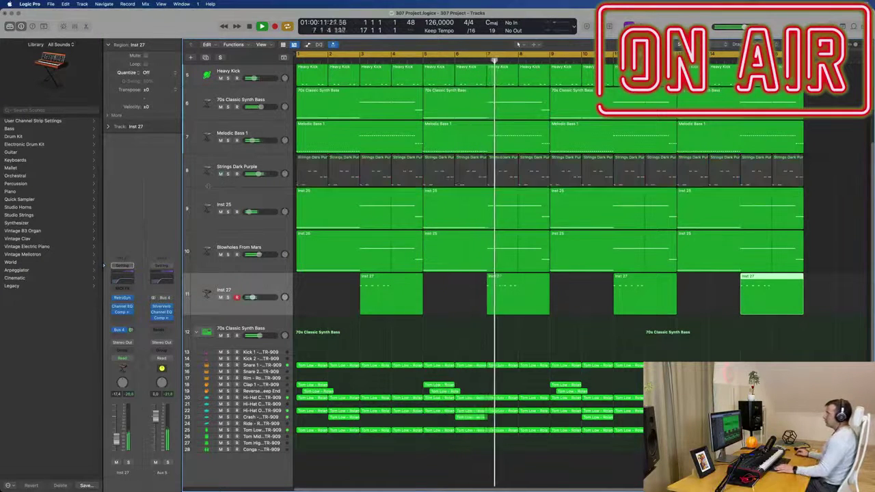
pyautogui.press('super+Up')
pyautogui.press('super+Up')
pyautogui.press('super+Up')
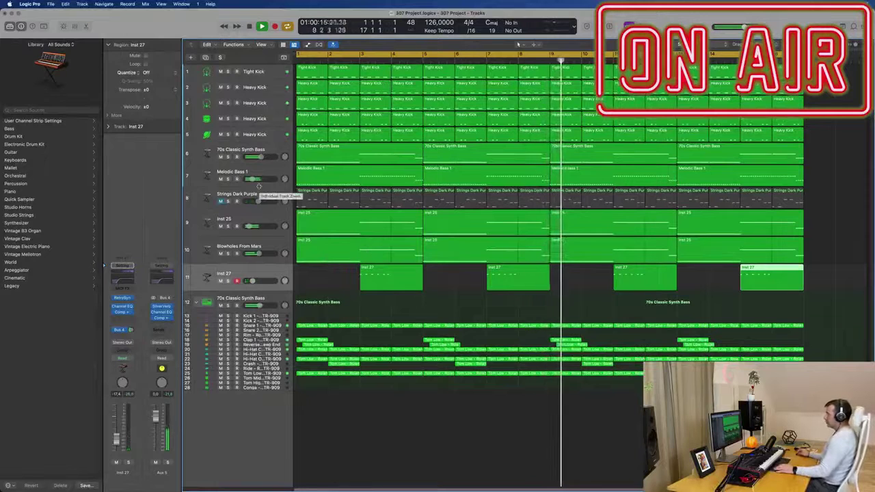
pyautogui.click(344, 282)
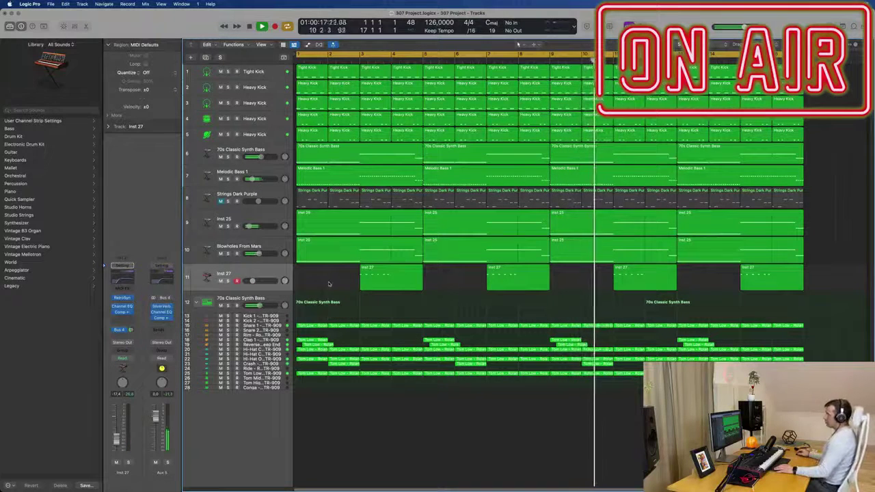
pyautogui.press('Return')
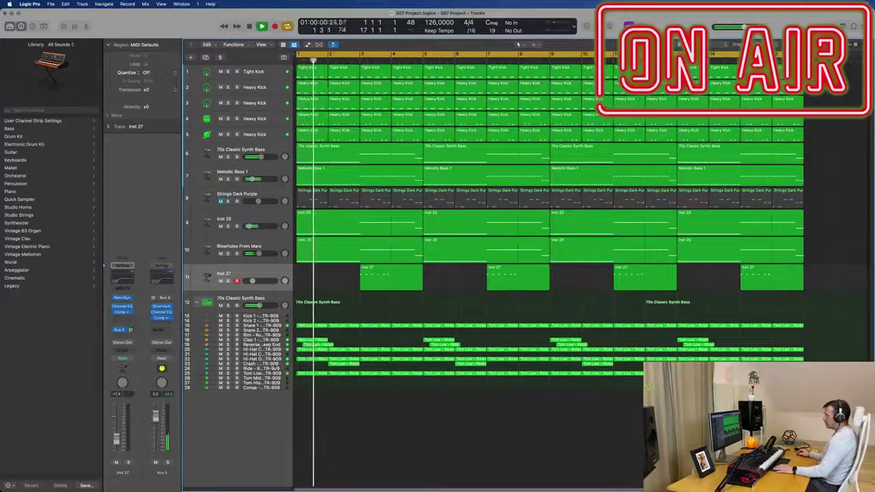
# Lower the Crash track's volume to -17.0 dB and delete its region at bar 6
pyautogui.click(214, 368)
pyautogui.press('Return')
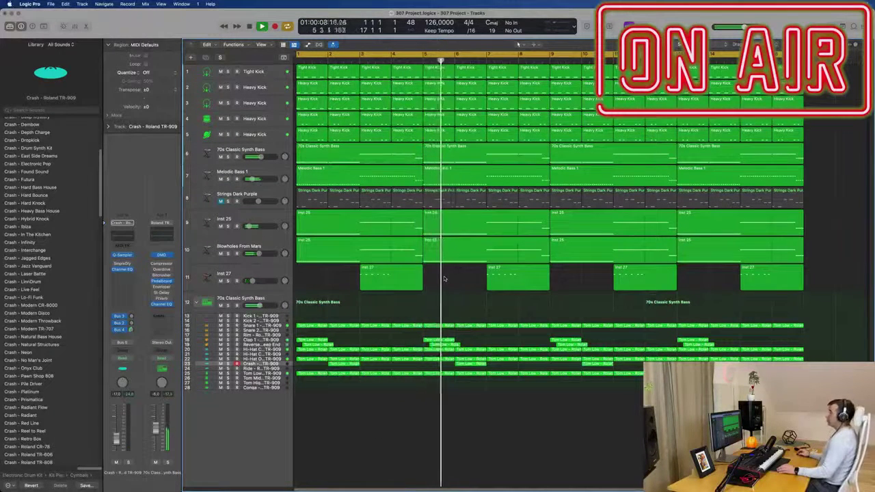
pyautogui.click(471, 364)
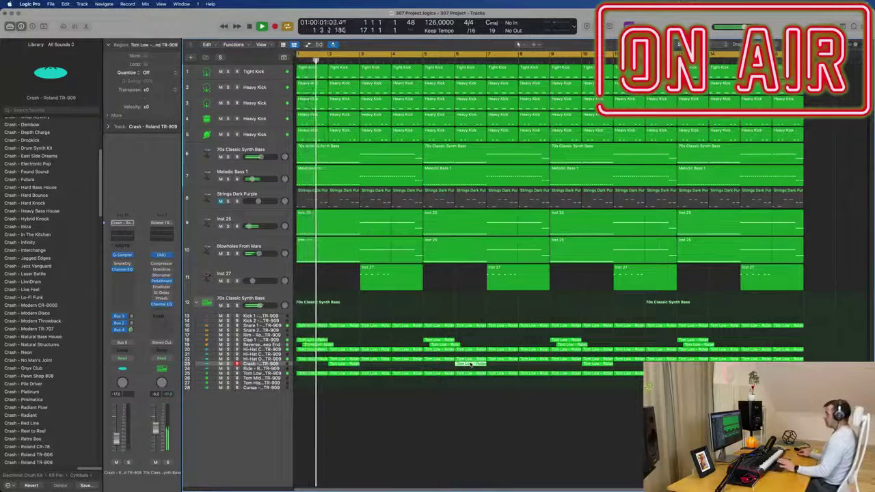
pyautogui.press('Delete')
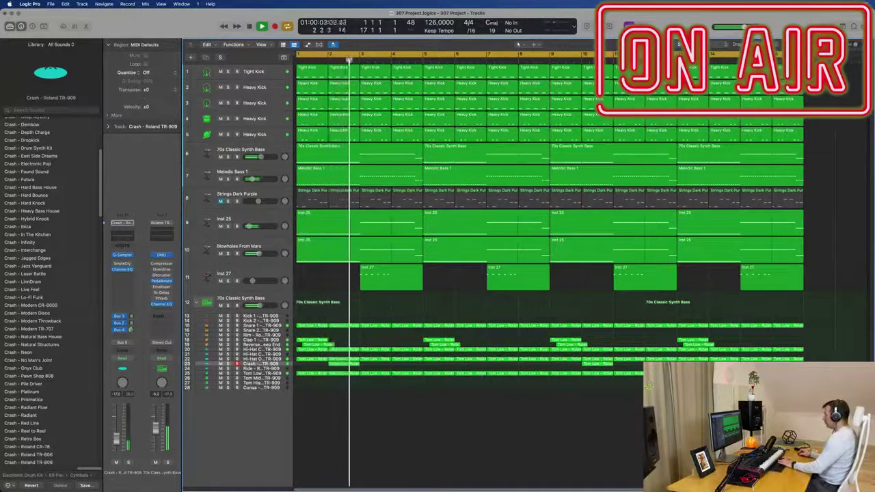
# Rename and recolor all regions to match the names and colors of their tracks
pyautogui.press('super+a')
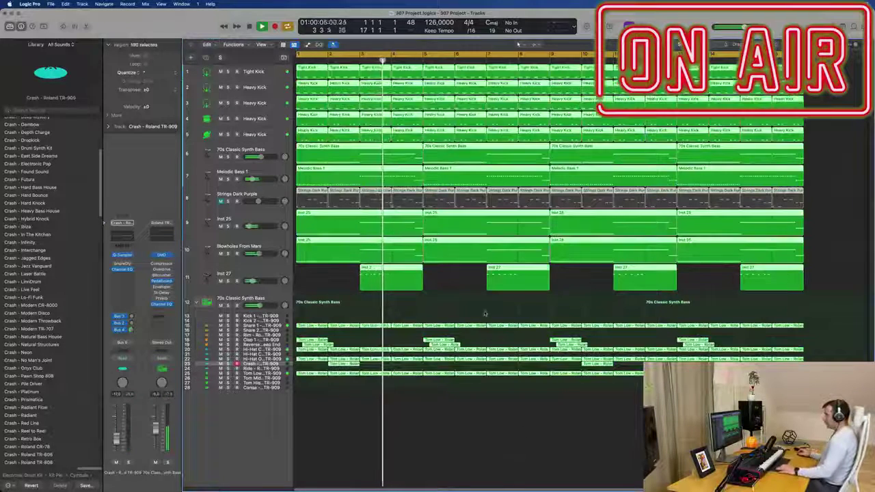
pyautogui.rightClick(471, 323)
pyautogui.click(500, 323)
pyautogui.rightClick(475, 320)
pyautogui.click(501, 331)
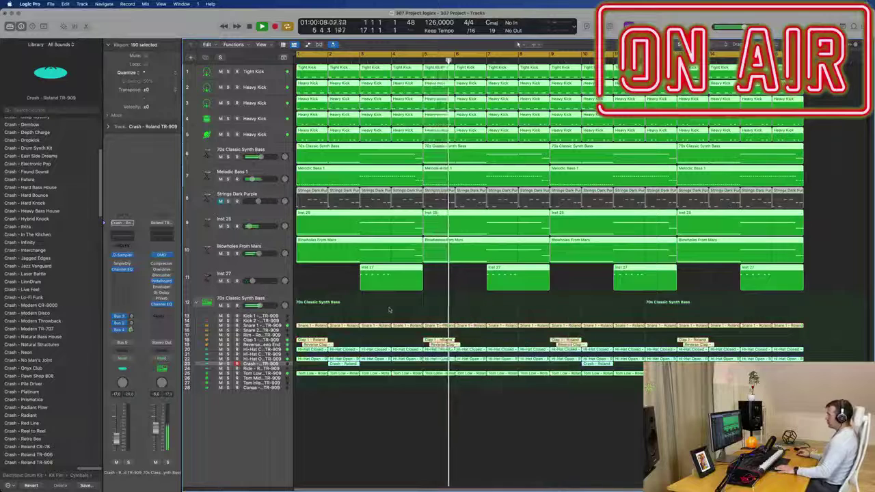
pyautogui.click(424, 309)
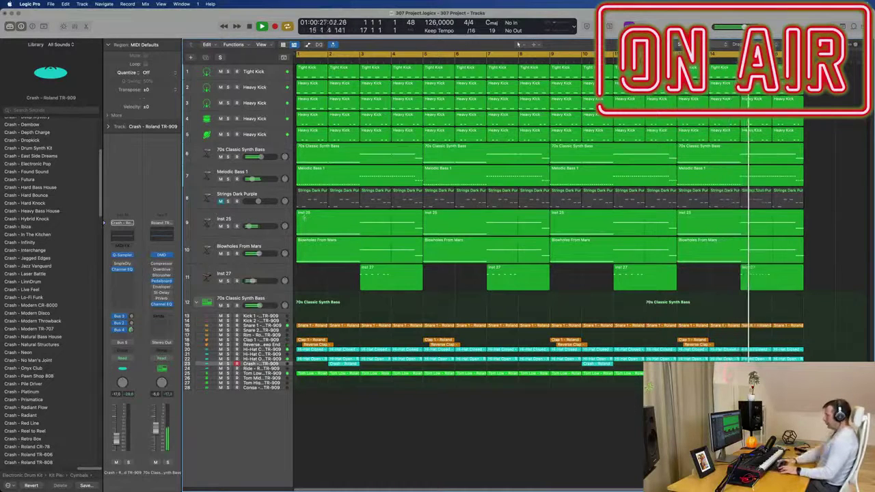
# Repeat the whole 16-bar arrangement once from bar 17 and replay it from the start
pyautogui.press('super+r')
pyautogui.press('super+Left')
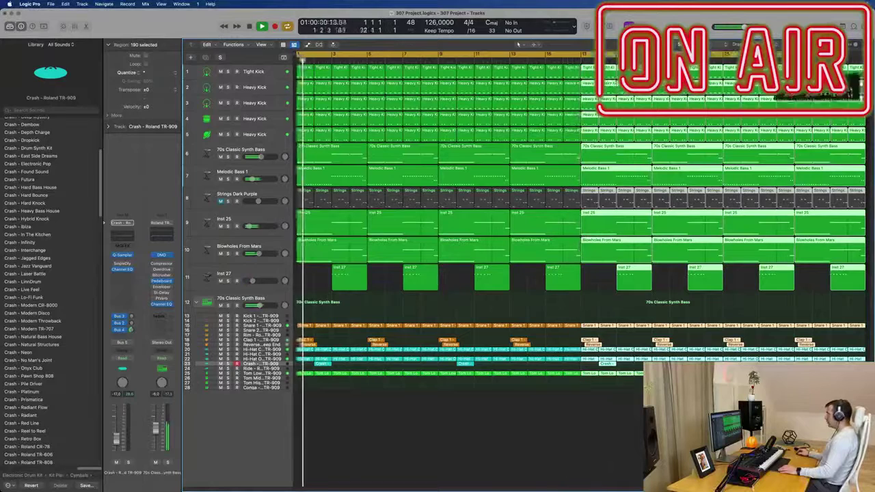
pyautogui.press('Return')
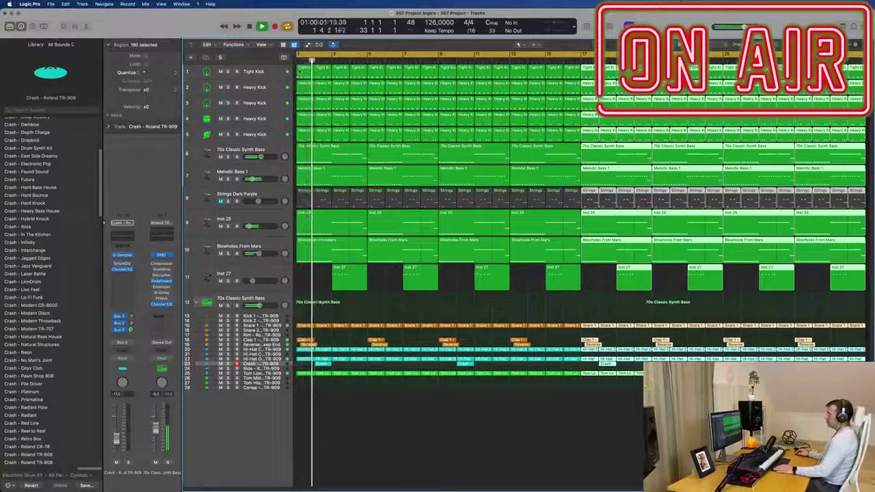
# Delete the first four bars of Heavy Kick regions on tracks 2 to 5 and solo the Inst 25 track
pyautogui.click(300, 72)
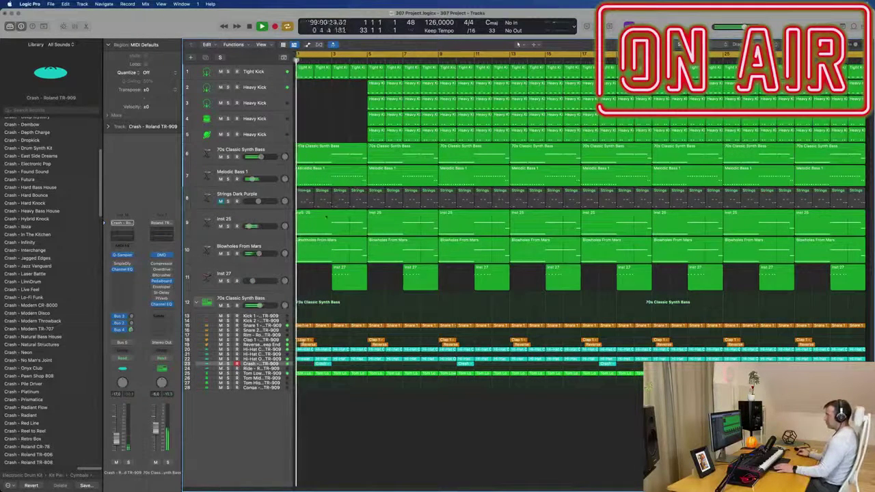
pyautogui.click(228, 226)
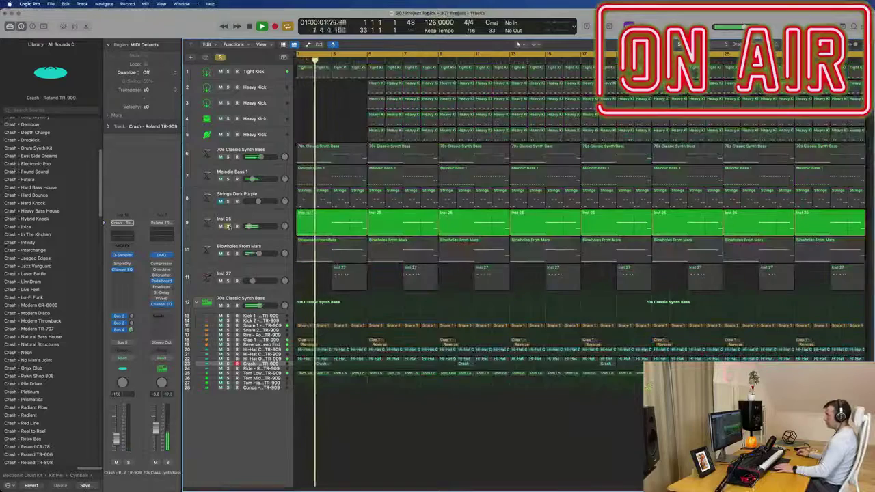
# Unsolo Inst 25 and delete the Inst 25, Snare 1 and Crash regions within the first four bars
pyautogui.click(228, 226)
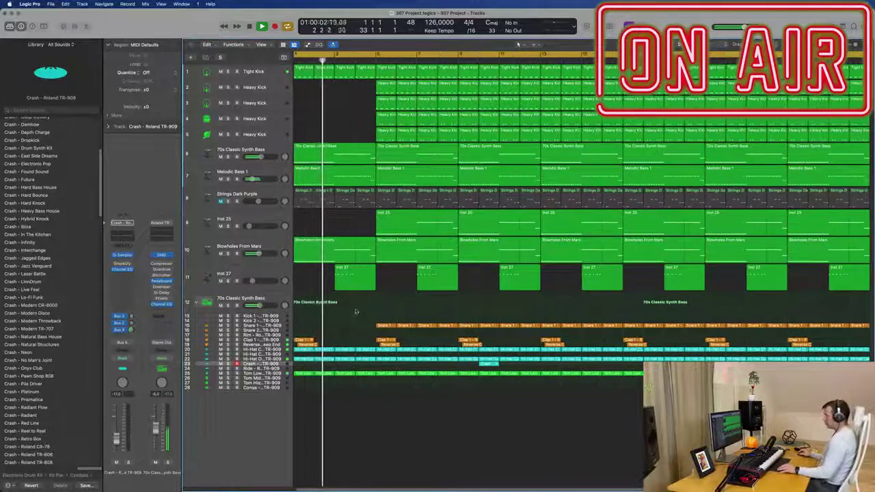
pyautogui.press('super+Right')
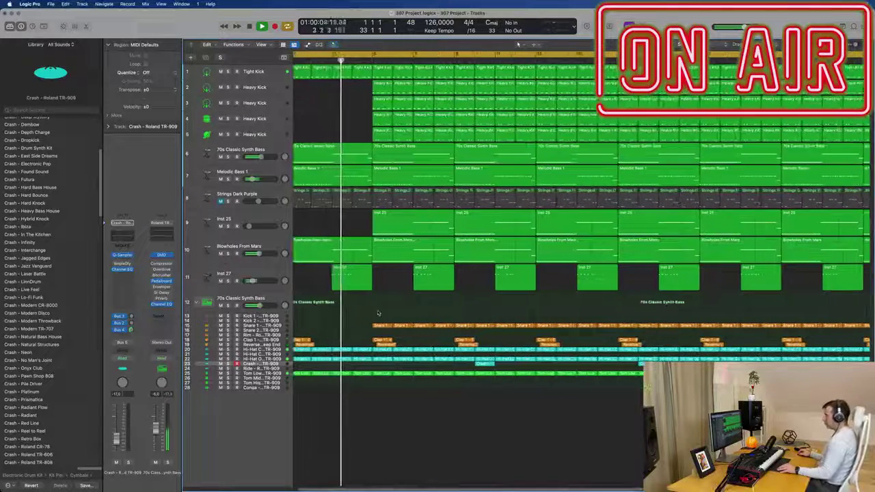
pyautogui.press('super+Left')
pyautogui.press('super+Left')
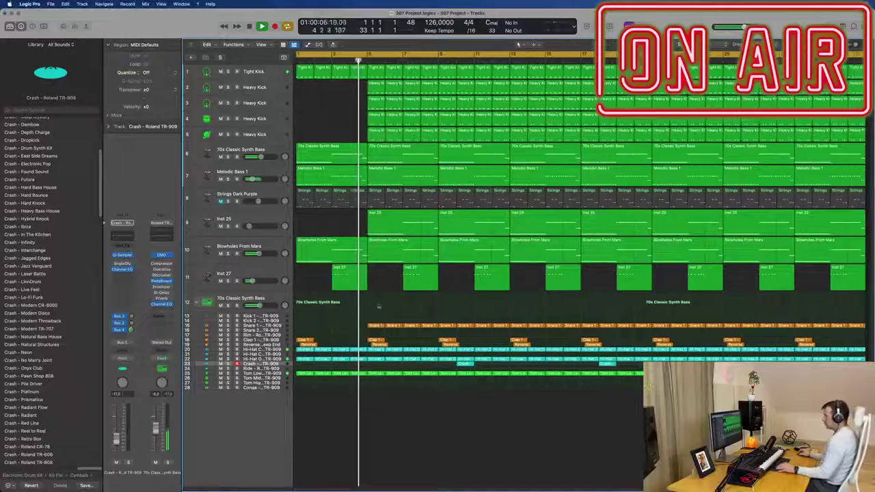
# Delete the Tight Kick, Hi-Hat and Tom Low regions in bar 4 to leave a drum break before bar 5
pyautogui.press('super+Right')
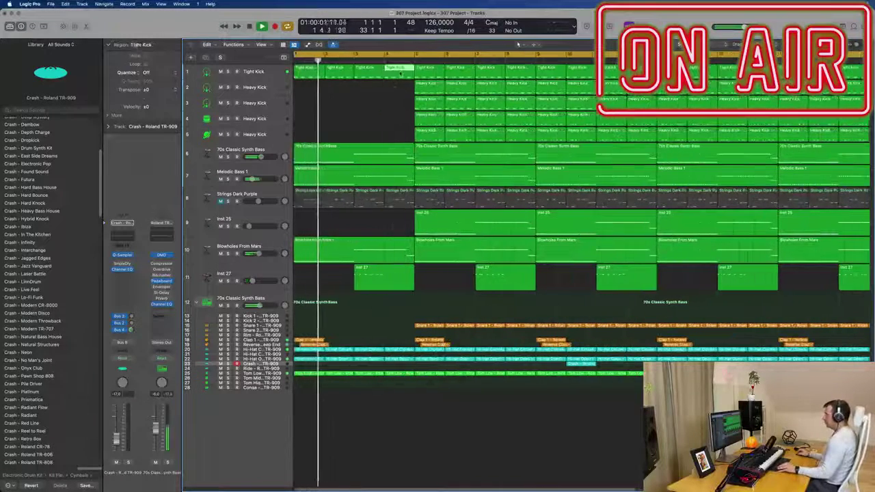
pyautogui.press('super+Right')
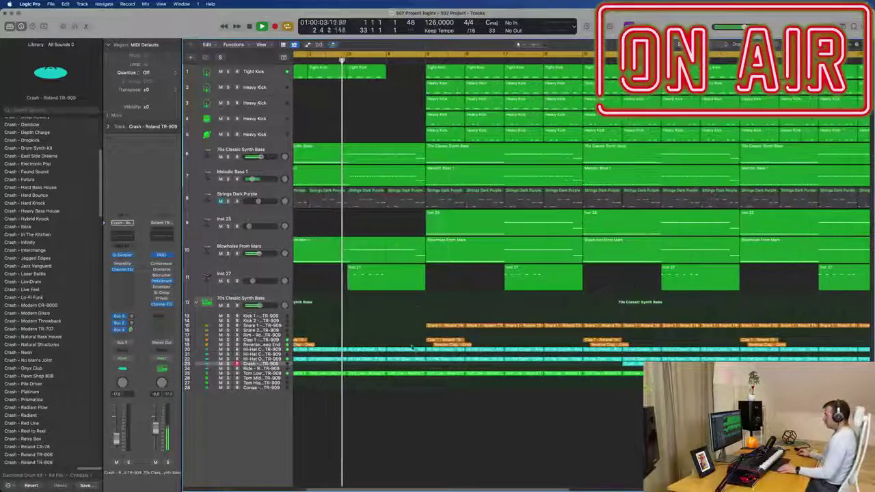
pyautogui.press('super+Left')
pyautogui.press('super+Left')
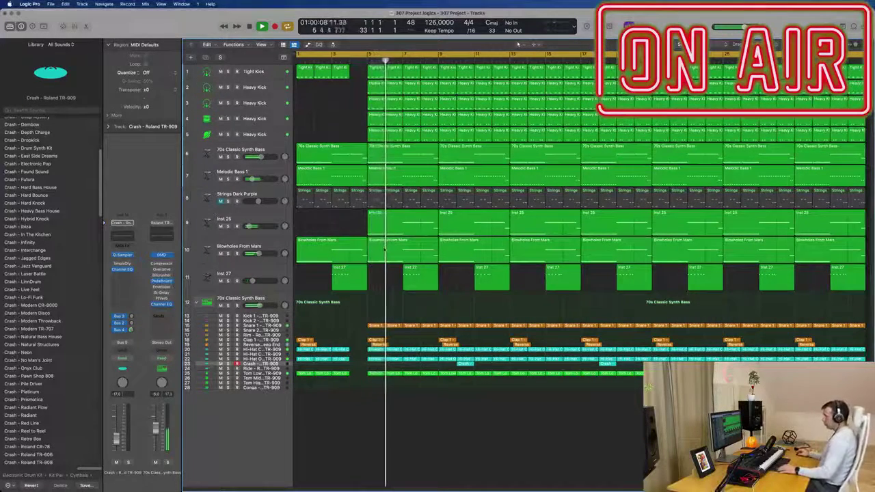
# Delete the Strings Dark Purple regions in the first eight bars so the track starts at bar 9
pyautogui.press('super+Right')
pyautogui.press('super+Left')
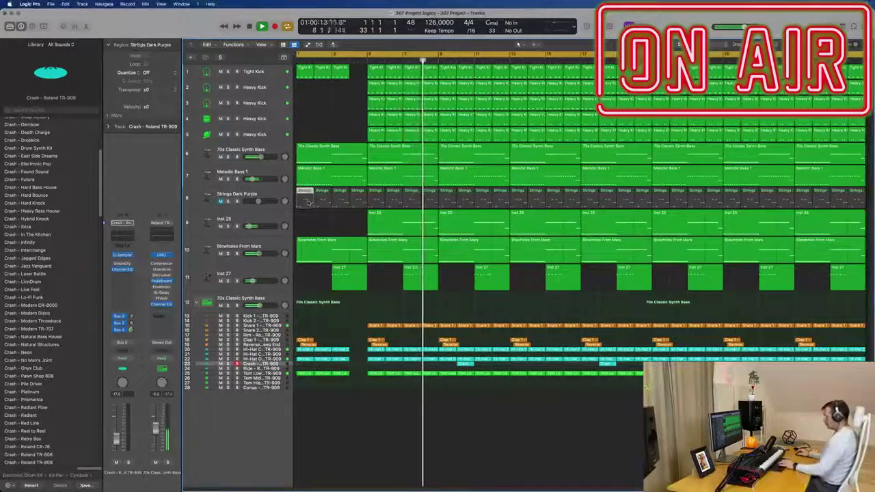
pyautogui.moveTo(308, 199); pyautogui.dragTo(427, 204)
pyautogui.press('Delete')
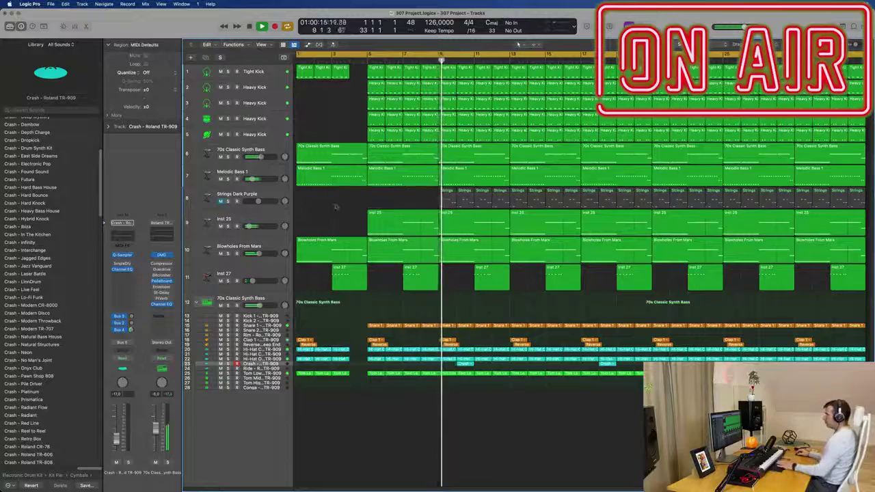